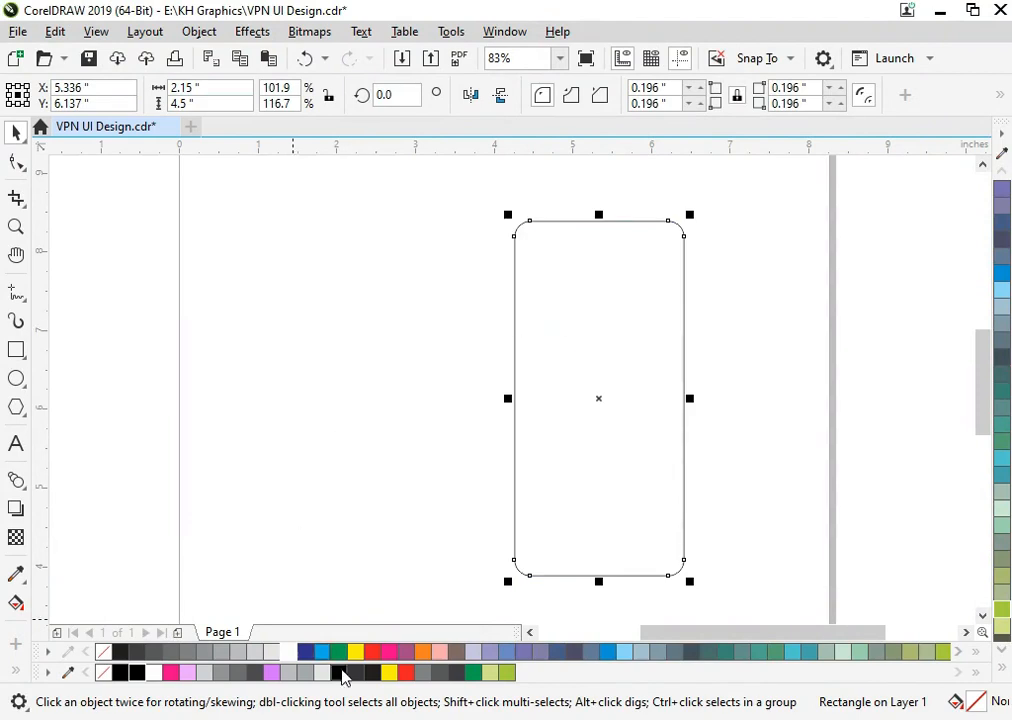
- Fill the rounded phone-screen rectangle with black and remove its outline
{"action": "left_click", "coordinate": [141, 673]}
{"action": "right_click", "coordinate": [104, 673]}
{"action": "key", "text": "Escape"}
- Draw a rectangle about 0.37 by 0.16 inches in the phone screen's upper-left corner, fully round its ends and fill it grey
{"action": "left_click", "coordinate": [14, 354]}
{"action": "key", "text": "F2"}
{"action": "left_click_drag", "start_coordinate": [492, 214], "coordinate": [768, 357]}
{"action": "left_click_drag", "start_coordinate": [168, 224], "coordinate": [262, 263]}
{"action": "key", "text": "F10"}
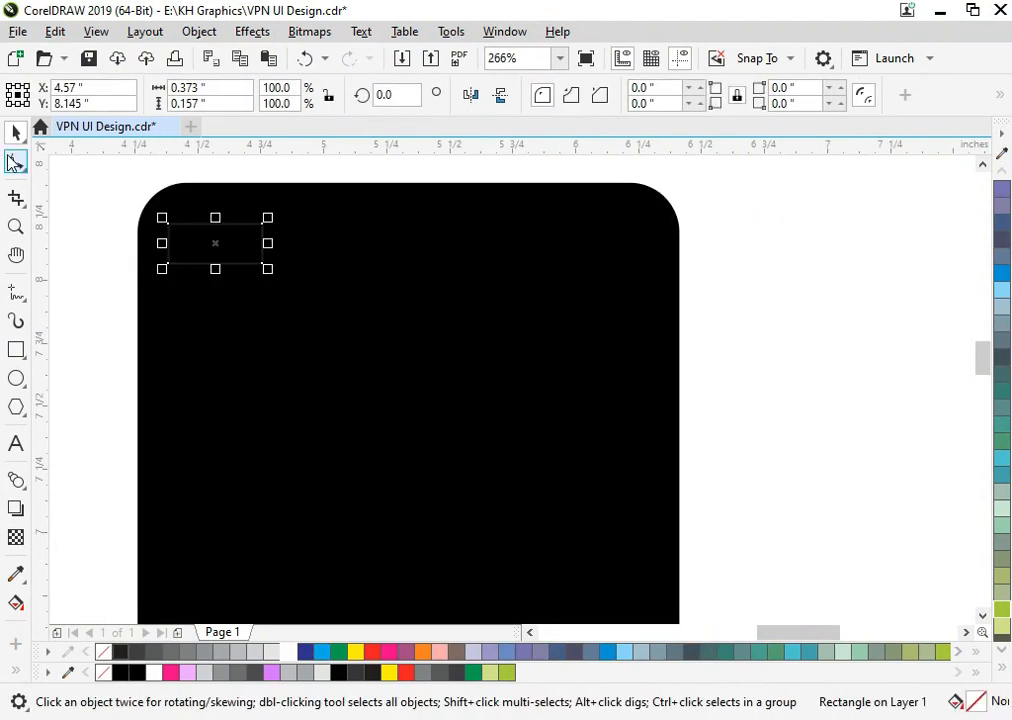
{"action": "left_click_drag", "start_coordinate": [168, 264], "coordinate": [180, 265]}
{"action": "left_click", "coordinate": [303, 671]}
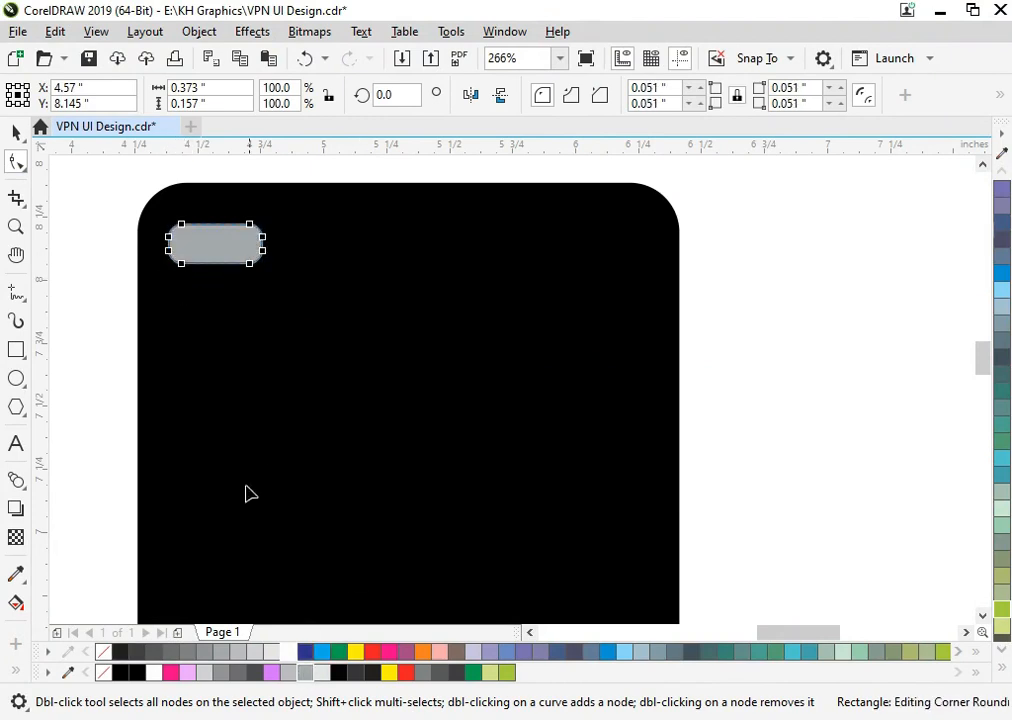
{"action": "key", "text": "space"}
- Copy the grey pill to the phone screen's upper-right corner and make the copy wider, keeping its ends fully rounded
{"action": "key", "text": "F2"}
{"action": "left_click_drag", "start_coordinate": [142, 219], "coordinate": [414, 360]}
{"action": "key", "text": "F10"}
{"action": "left_click_drag", "start_coordinate": [192, 303], "coordinate": [629, 299]}
{"action": "key", "text": "space"}
{"action": "scroll", "coordinate": [297, 293], "scroll_direction": "down", "scroll_amount": 2}
{"action": "left_click", "coordinate": [662, 264]}
{"action": "key", "text": "F2"}
{"action": "left_click_drag", "start_coordinate": [187, 191], "coordinate": [647, 440]}
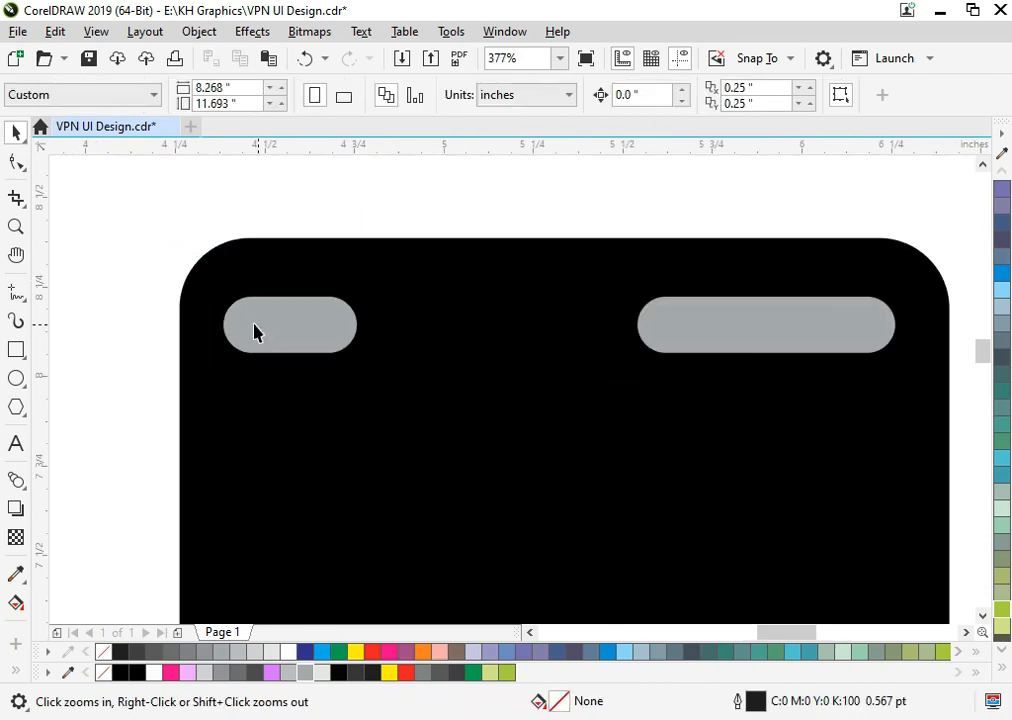
- Add the text GO PREMIUM in bold 10 pt Arial below the pills and colour it light grey
{"action": "key", "text": "space"}
{"action": "key", "text": "F8"}
{"action": "left_click", "coordinate": [446, 452]}
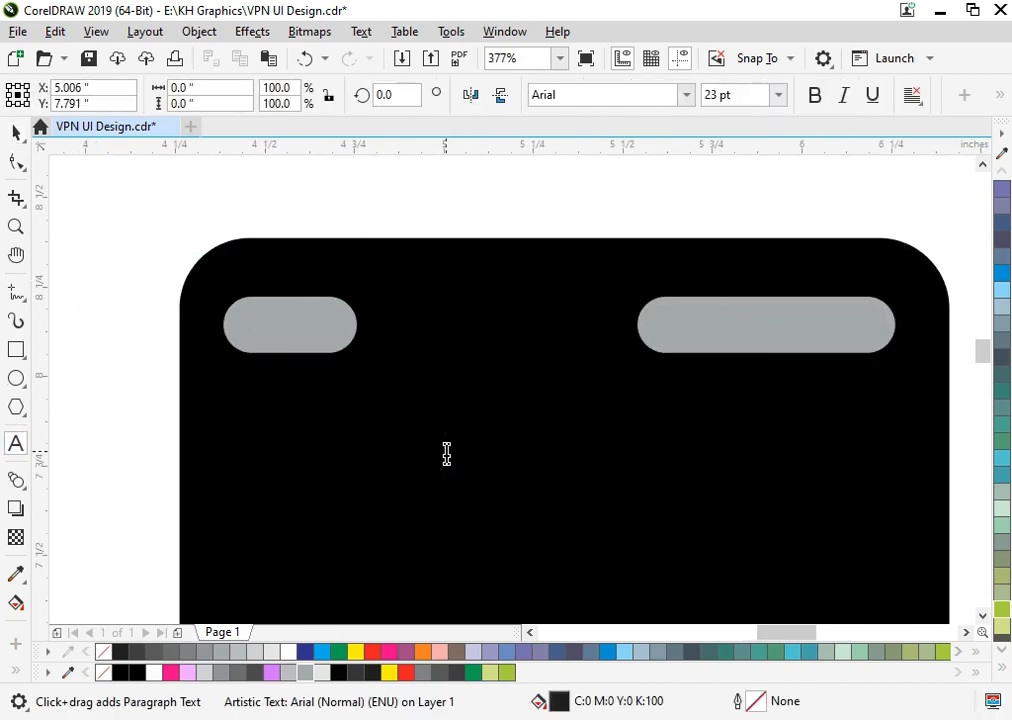
{"action": "type", "text": "GO PREMIUM"}
{"action": "key", "text": "ctrl+a"}
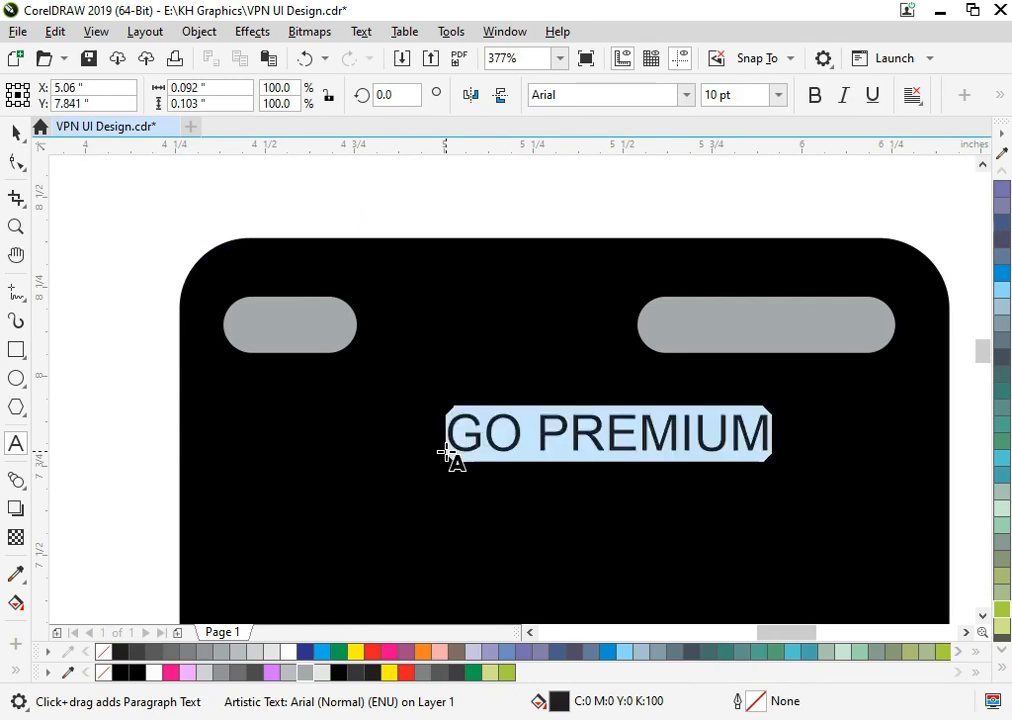
{"action": "key", "text": "ctrl+b"}
{"action": "left_click", "coordinate": [16, 132]}
{"action": "left_click", "coordinate": [320, 674]}
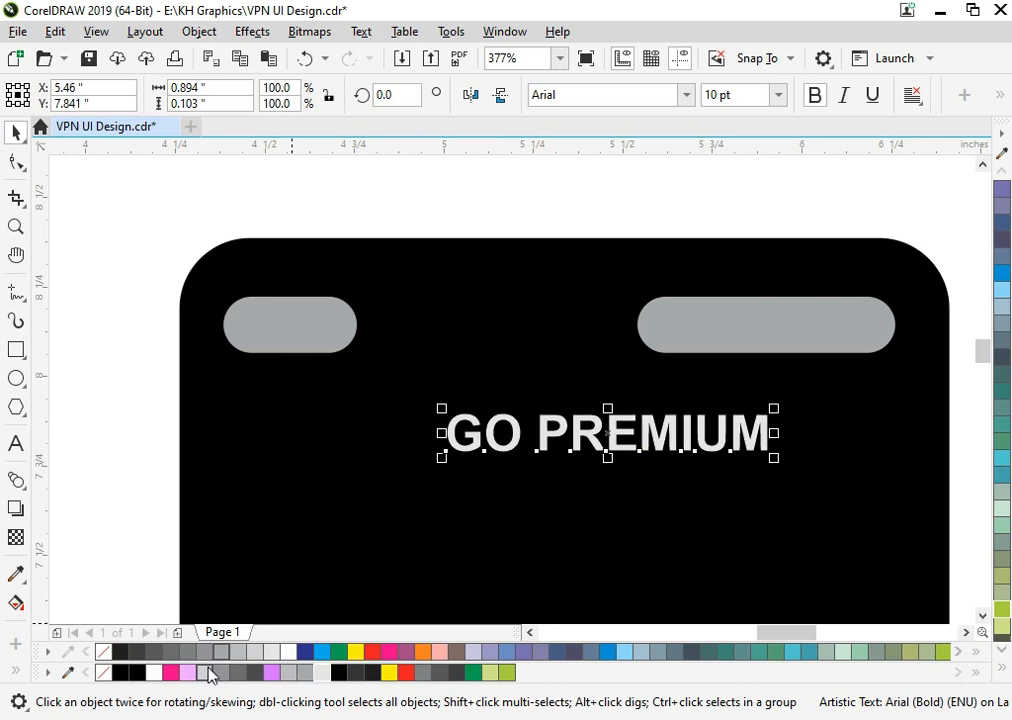
- Shrink the GO PREMIUM text to about 5.2 pt and centre it on the wide pill
{"action": "left_click_drag", "start_coordinate": [441, 457], "coordinate": [518, 489]}
{"action": "left_click", "coordinate": [662, 325], "text": "shift"}
{"action": "key", "text": "c"}
{"action": "key", "text": "e"}
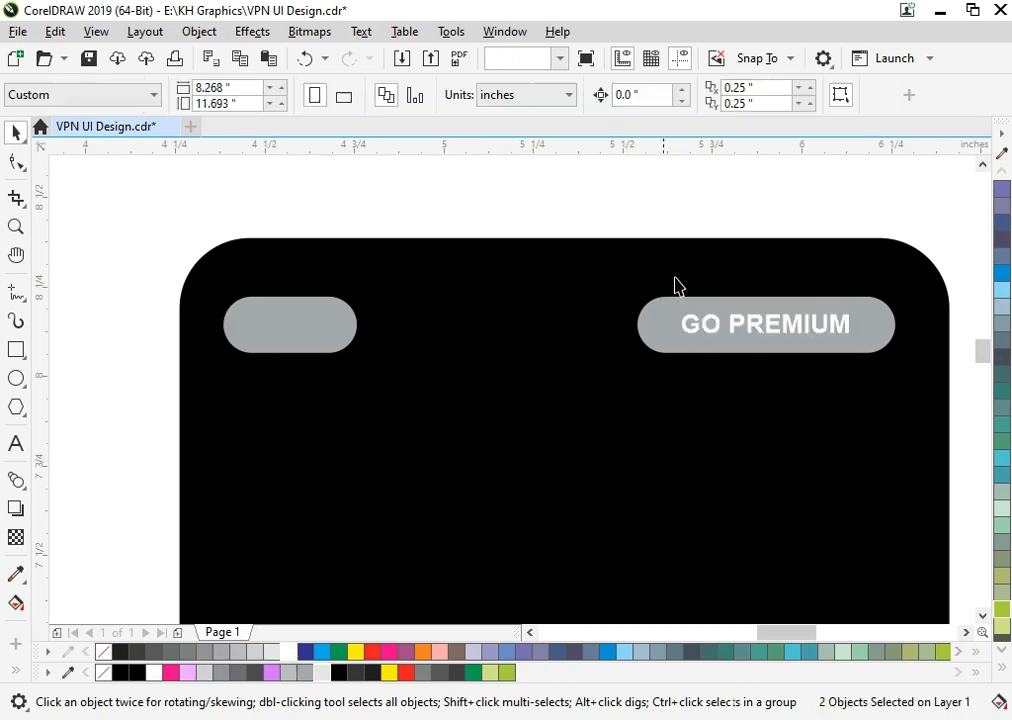
{"action": "left_click", "coordinate": [648, 212]}
- Shift the GO PREMIUM text towards the pill's left end, set its font to Leelawadee and adjust its size
{"action": "key", "text": "F2"}
{"action": "left_click_drag", "start_coordinate": [627, 276], "coordinate": [910, 406]}
{"action": "left_click_drag", "start_coordinate": [725, 335], "coordinate": [641, 335]}
{"action": "left_click", "coordinate": [556, 95]}
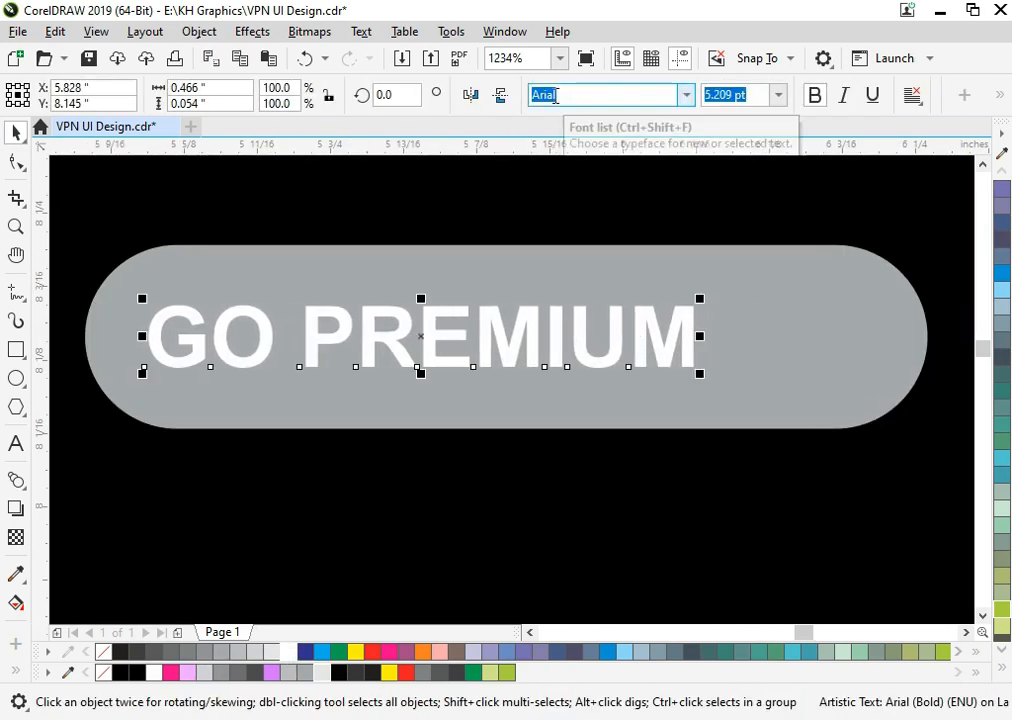
{"action": "type", "text": "Leelawadee"}
{"action": "key", "text": "Return"}
{"action": "scroll", "coordinate": [600, 332], "scroll_direction": "down", "scroll_amount": 1}
{"action": "key", "text": "F2"}
{"action": "left_click_drag", "start_coordinate": [287, 265], "coordinate": [782, 452]}
{"action": "left_click", "coordinate": [560, 424]}
{"action": "left_click_drag", "start_coordinate": [548, 434], "coordinate": [536, 418]}
- Fill both the wide and the small pill with a darker grey
{"action": "scroll", "coordinate": [635, 420], "scroll_direction": "down", "scroll_amount": 3}
{"action": "key", "text": "F2"}
{"action": "left_click_drag", "start_coordinate": [738, 500], "coordinate": [367, 355]}
{"action": "key", "text": "Escape"}
{"action": "key", "text": "F2"}
{"action": "left_click_drag", "start_coordinate": [635, 255], "coordinate": [960, 462]}
{"action": "left_click", "coordinate": [495, 343]}
{"action": "left_click", "coordinate": [657, 354]}
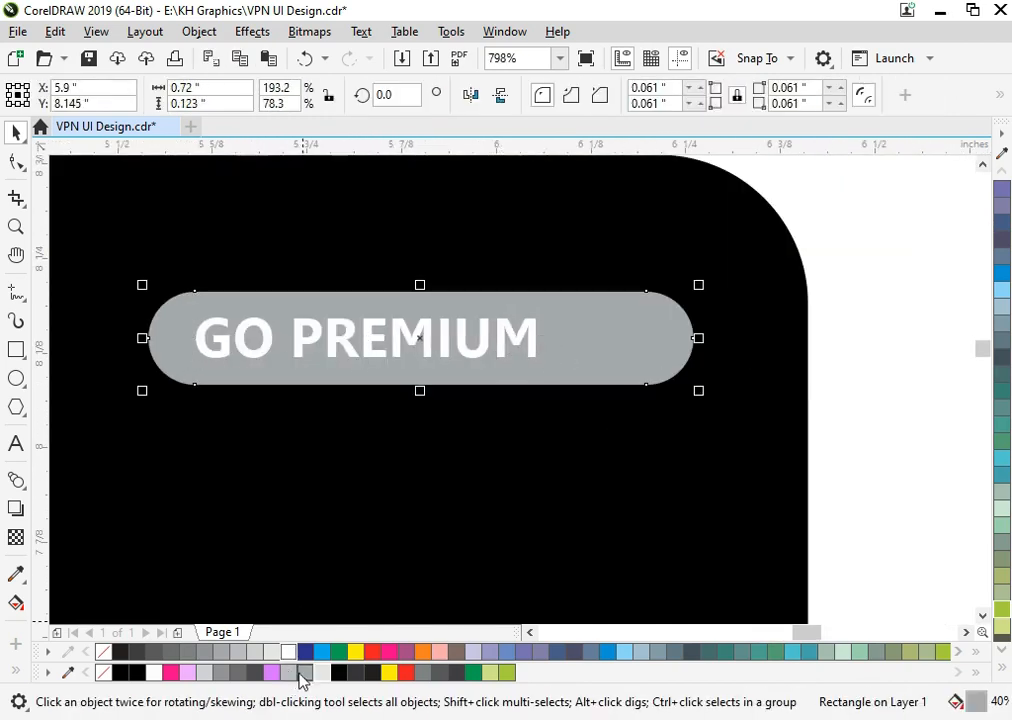
{"action": "left_click", "coordinate": [424, 676]}
{"action": "scroll", "coordinate": [620, 410], "scroll_direction": "down", "scroll_amount": 2}
{"action": "key", "text": "F2"}
{"action": "left_click_drag", "start_coordinate": [684, 498], "coordinate": [208, 338]}
{"action": "left_click", "coordinate": [306, 337]}
{"action": "key", "text": "ctrl+r"}
- Draw a five-sided polygon about 0.08 inches wide beside GO PREMIUM and reshape it into a star
{"action": "left_click", "coordinate": [16, 407]}
{"action": "scroll", "coordinate": [700, 413], "scroll_direction": "up", "scroll_amount": 3}
{"action": "mouse_move", "coordinate": [396, 251]}
{"action": "left_mouse_down"}
{"action": "mouse_move", "coordinate": [523, 385]}
{"action": "mouse_move", "coordinate": [520, 361]}
{"action": "left_mouse_up"}
{"action": "type", "text": "5"}
{"action": "key", "text": "Return"}
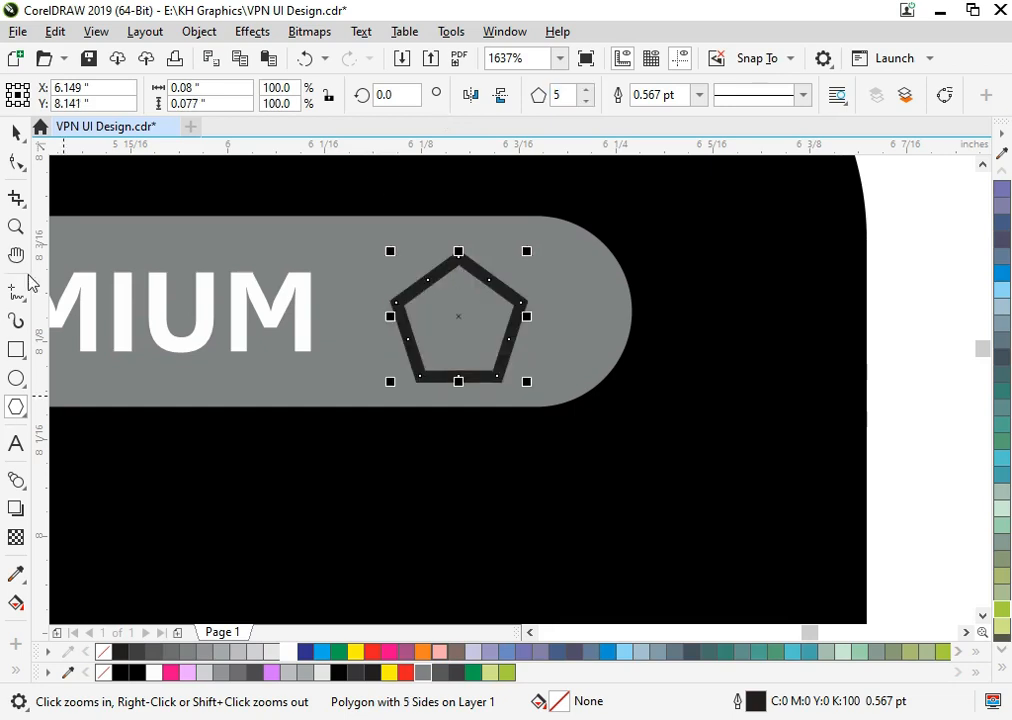
{"action": "left_click", "coordinate": [16, 162]}
{"action": "scroll", "coordinate": [486, 300], "scroll_direction": "up", "scroll_amount": 2}
{"action": "left_click_drag", "start_coordinate": [345, 337], "coordinate": [380, 394]}
- Remove the star's outline, position it beside the GO PREMIUM text and fill it pale pink
{"action": "key", "text": "space"}
{"action": "left_click", "coordinate": [272, 672]}
{"action": "right_click", "coordinate": [102, 657]}
{"action": "left_click_drag", "start_coordinate": [348, 590], "coordinate": [339, 590]}
{"action": "scroll", "coordinate": [576, 343], "scroll_direction": "down", "scroll_amount": 4}
{"action": "left_click", "coordinate": [640, 352]}
{"action": "scroll", "coordinate": [562, 354], "scroll_direction": "up", "scroll_amount": 2}
{"action": "left_click_drag", "start_coordinate": [545, 393], "coordinate": [496, 375]}
{"action": "left_click", "coordinate": [193, 670]}
- Group the GO PREMIUM text with the star and centre the group on the wide pill
{"action": "left_click", "coordinate": [391, 331], "text": "shift"}
{"action": "key", "text": "ctrl+g"}
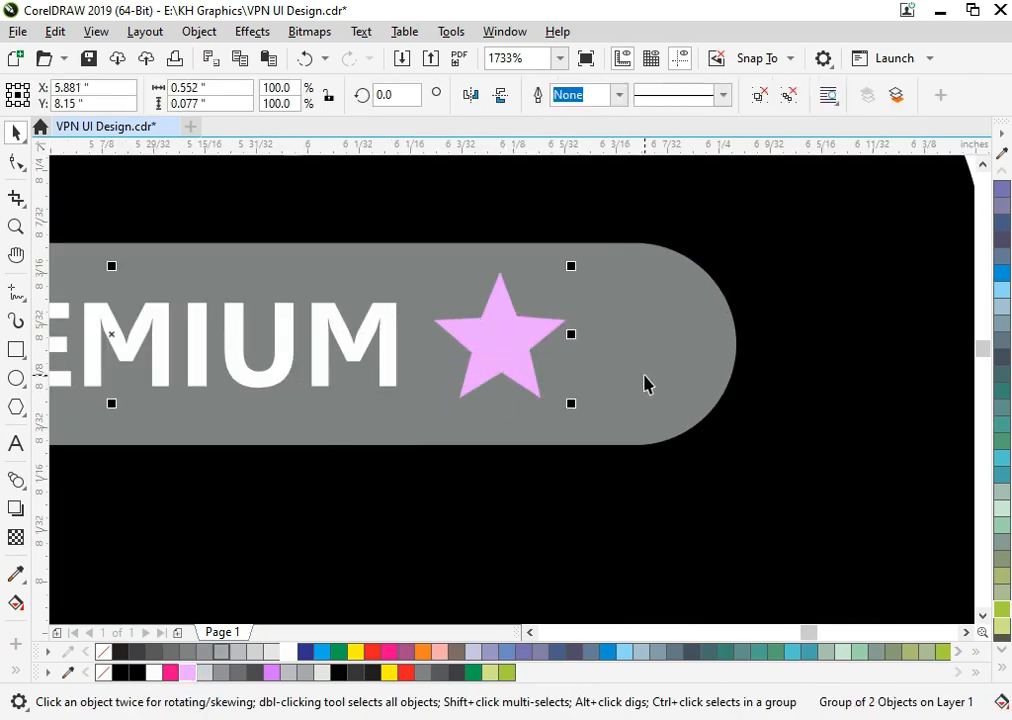
{"action": "left_click", "coordinate": [640, 378], "text": "shift"}
{"action": "key", "text": "c"}
{"action": "key", "text": "e"}
- Group the wide pill together with its GO PREMIUM label and star
{"action": "scroll", "coordinate": [728, 355], "scroll_direction": "down", "scroll_amount": 3}
{"action": "left_click", "coordinate": [829, 371]}
{"action": "left_click_drag", "start_coordinate": [820, 339], "coordinate": [374, 459]}
{"action": "scroll", "coordinate": [447, 441], "scroll_direction": "down", "scroll_amount": 1}
{"action": "key", "text": "F2"}
{"action": "left_click_drag", "start_coordinate": [398, 359], "coordinate": [597, 494]}
{"action": "left_click_drag", "start_coordinate": [910, 350], "coordinate": [625, 209]}
{"action": "key", "text": "ctrl+g"}
- Place a copy of the GO PREMIUM text below the pills and change its wording to Connected
{"action": "left_click_drag", "start_coordinate": [703, 302], "coordinate": [550, 415]}
{"action": "key", "text": "ctrl+z"}
{"action": "right_click", "coordinate": [550, 415]}
{"action": "key", "text": "F8"}
{"action": "left_click", "coordinate": [569, 410]}
{"action": "key", "text": "ctrl+a"}
{"action": "type", "text": "c"}
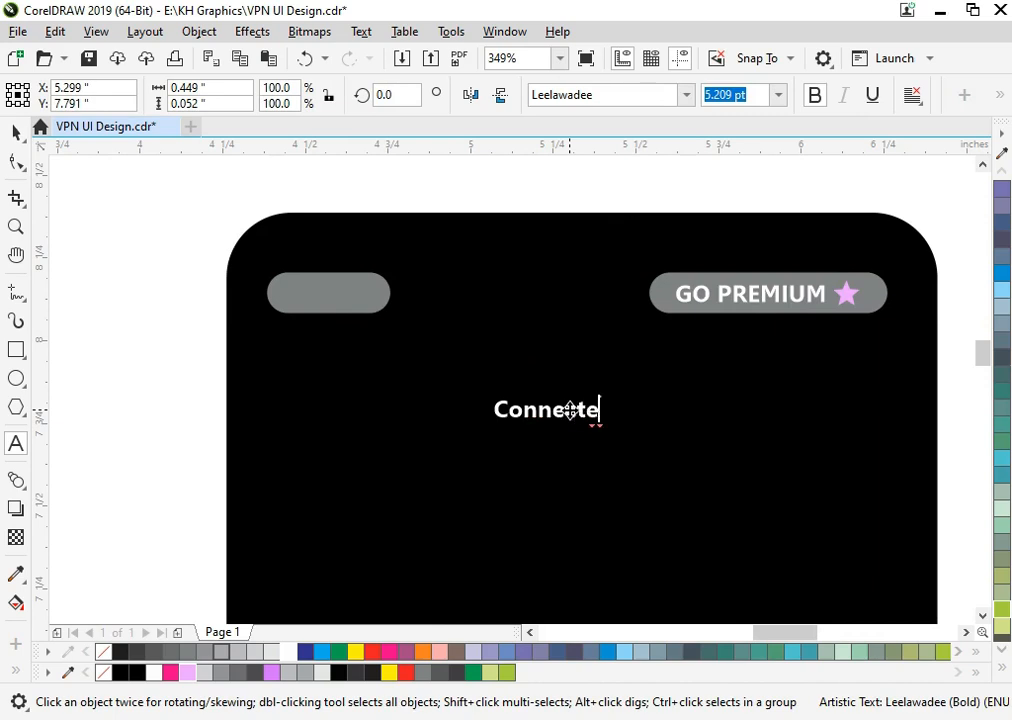
{"action": "left_click", "coordinate": [16, 133]}
{"action": "left_click", "coordinate": [244, 305]}
- Copy the Connected text just below itself and change the copy to read 07:21:23
{"action": "left_click_drag", "start_coordinate": [578, 409], "coordinate": [598, 448]}
{"action": "right_click", "coordinate": [598, 448]}
{"action": "key", "text": "F8"}
{"action": "key", "text": "ctrl+a"}
{"action": "type", "text": "0"}
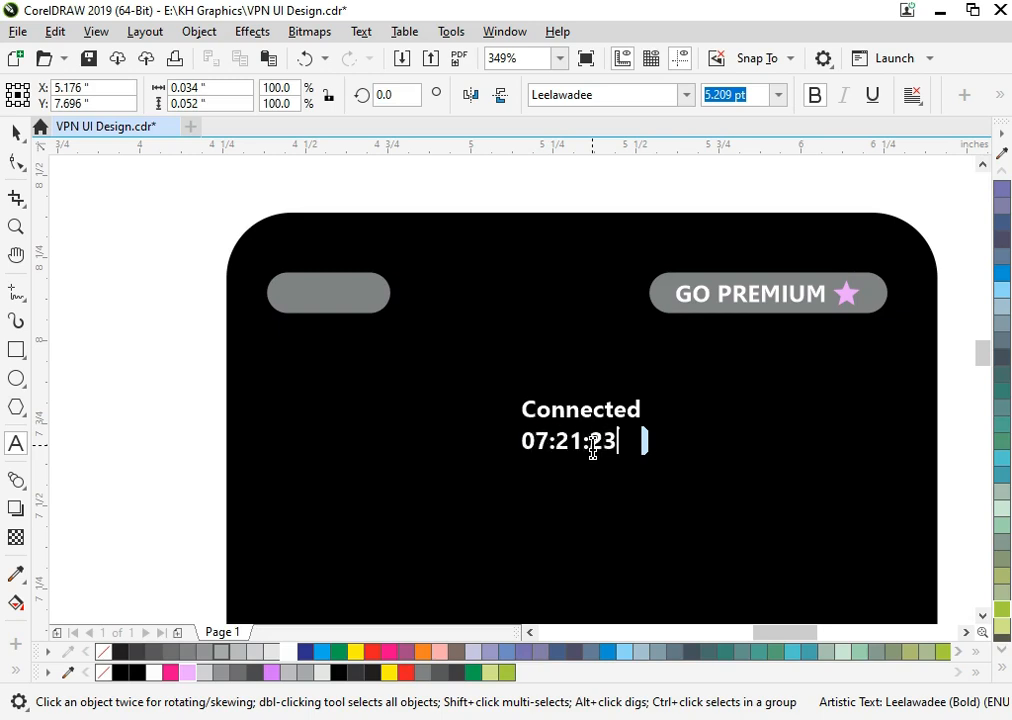
{"action": "left_click", "coordinate": [16, 133]}
- Enlarge the 07:21:23 timer text, centre it under Connected and adjust the spacing between them
{"action": "left_click_drag", "start_coordinate": [621, 456], "coordinate": [675, 479]}
{"action": "left_click", "coordinate": [592, 411], "text": "shift"}
{"action": "key", "text": "c"}
{"action": "key", "text": "Escape"}
{"action": "left_click_drag", "start_coordinate": [581, 450], "coordinate": [580, 465]}
{"action": "left_click_drag", "start_coordinate": [659, 475], "coordinate": [674, 488]}
- Move the glowing purple ring graphic onto the phone screen and send the black phone background to the back
{"action": "key", "text": "F4"}
{"action": "key", "text": "Escape"}
{"action": "left_click_drag", "start_coordinate": [127, 398], "coordinate": [848, 363]}
{"action": "key", "text": "F2"}
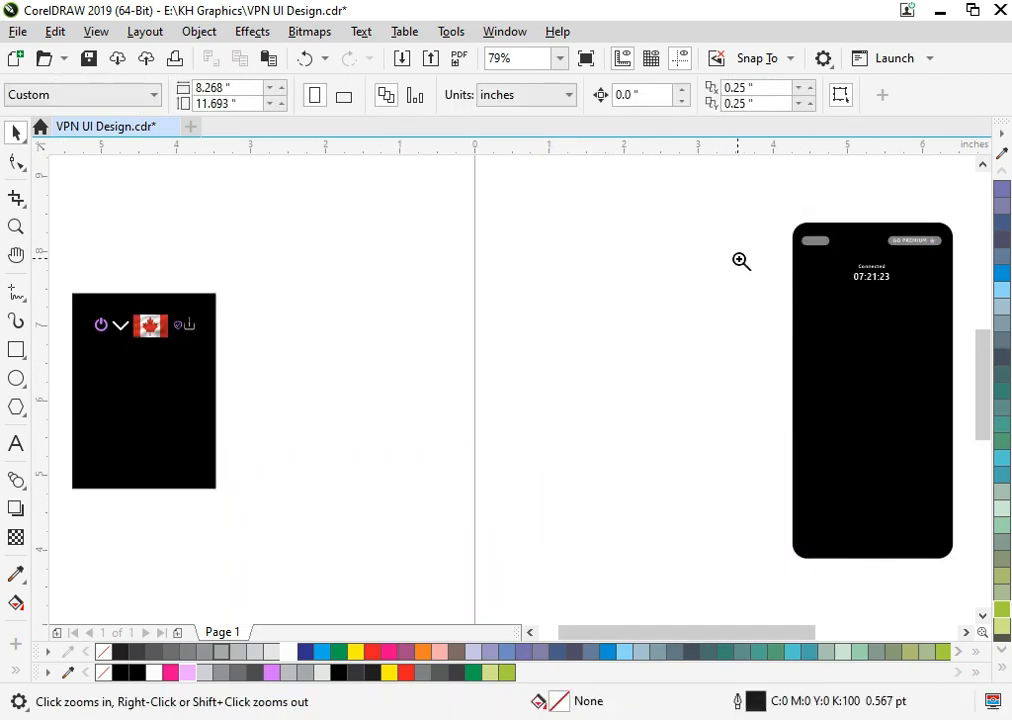
{"action": "left_click_drag", "start_coordinate": [765, 257], "coordinate": [998, 484]}
{"action": "left_click", "coordinate": [632, 358]}
{"action": "key", "text": "shift+Page_Down"}
{"action": "left_click", "coordinate": [740, 336]}
- Enlarge the Connected and 07:21:23 texts together above the purple ring
{"action": "key", "text": "F2"}
{"action": "mouse_move", "coordinate": [381, 237]}
{"action": "left_mouse_down"}
{"action": "mouse_move", "coordinate": [637, 464]}
{"action": "mouse_move", "coordinate": [637, 438]}
{"action": "left_mouse_up"}
{"action": "key", "text": "F4"}
{"action": "key", "text": "F2"}
{"action": "left_click_drag", "start_coordinate": [791, 438], "coordinate": [565, 289]}
{"action": "mouse_move", "coordinate": [752, 205]}
{"action": "left_mouse_down"}
{"action": "mouse_move", "coordinate": [406, 315]}
{"action": "mouse_move", "coordinate": [348, 320]}
{"action": "left_mouse_up"}
{"action": "left_click_drag", "start_coordinate": [486, 285], "coordinate": [508, 306]}
{"action": "left_click", "coordinate": [694, 308]}
{"action": "scroll", "coordinate": [694, 308], "scroll_direction": "down", "scroll_amount": 2}
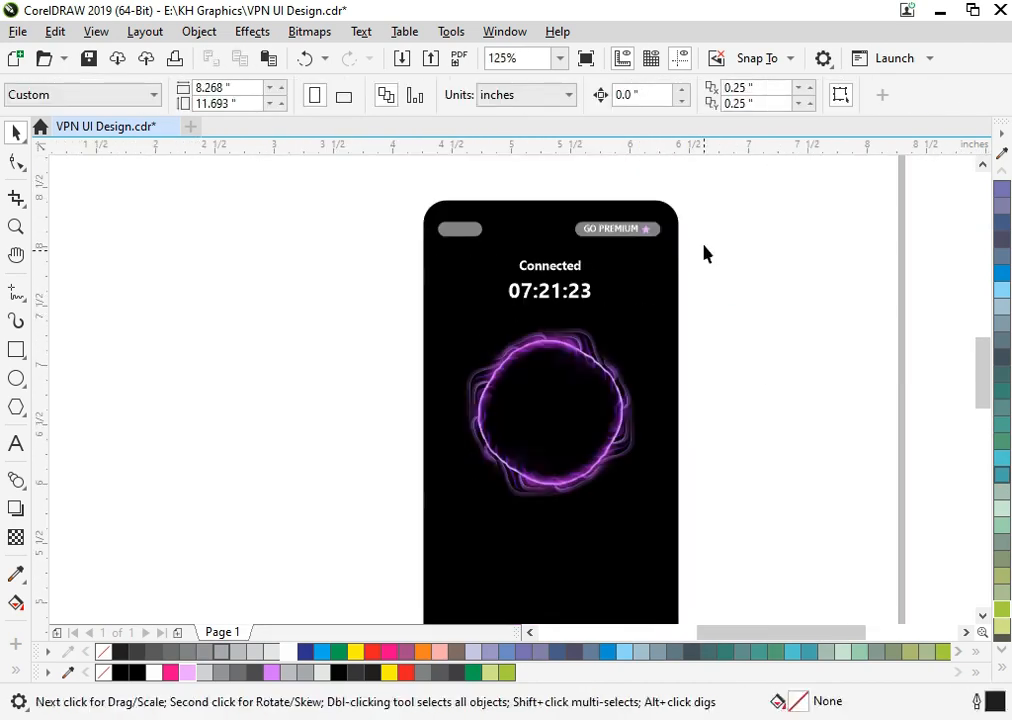
- Recolour the Connected text pale pink and place a copy inside the ring reading 60.5
{"action": "key", "text": "F2"}
{"action": "left_click_drag", "start_coordinate": [708, 216], "coordinate": [408, 472]}
{"action": "key", "text": "space"}
{"action": "left_click_drag", "start_coordinate": [510, 262], "coordinate": [499, 463]}
{"action": "left_click", "coordinate": [188, 673]}
{"action": "left_click", "coordinate": [483, 330]}
{"action": "right_click", "coordinate": [499, 463]}
{"action": "double_click", "coordinate": [491, 461]}
{"action": "key", "text": "ctrl+a"}
{"action": "type", "text": "60"}
{"action": "left_click", "coordinate": [16, 133]}
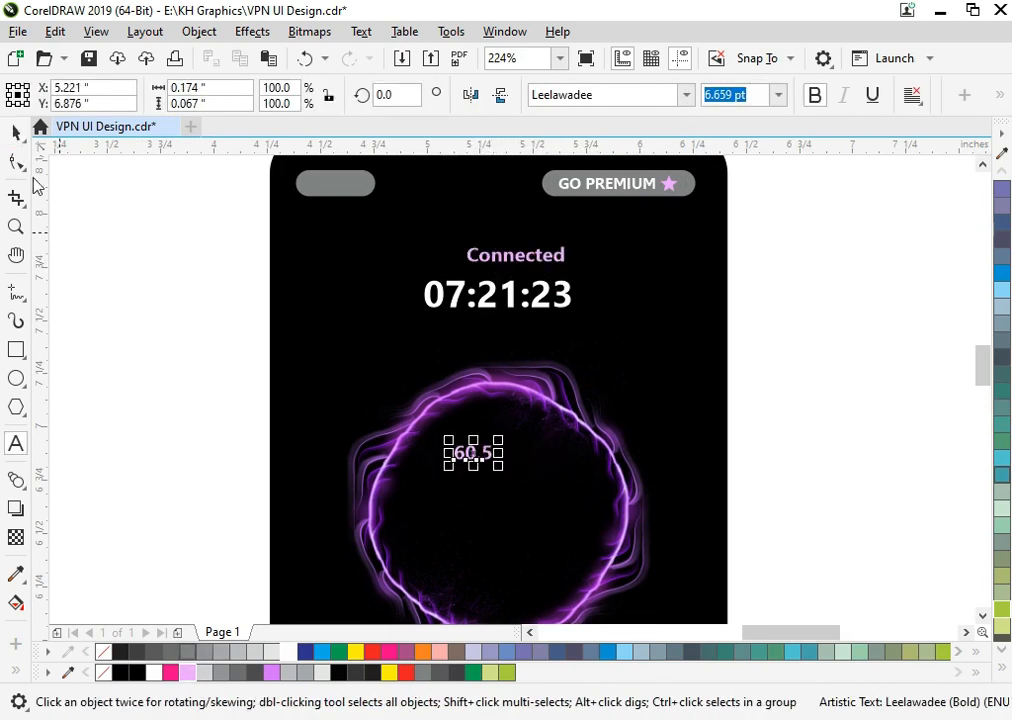
- Enlarge the 60.5 reading inside the ring and add a smaller copy beneath it reading Mb/s
{"action": "key", "text": "F2"}
{"action": "left_click_drag", "start_coordinate": [310, 385], "coordinate": [667, 716]}
{"action": "left_click_drag", "start_coordinate": [528, 264], "coordinate": [624, 404]}
{"action": "right_click", "coordinate": [624, 404]}
{"action": "left_click_drag", "start_coordinate": [634, 339], "coordinate": [572, 347]}
{"action": "double_click", "coordinate": [568, 398]}
{"action": "key", "text": "ctrl+a"}
{"action": "type", "text": "MB"}
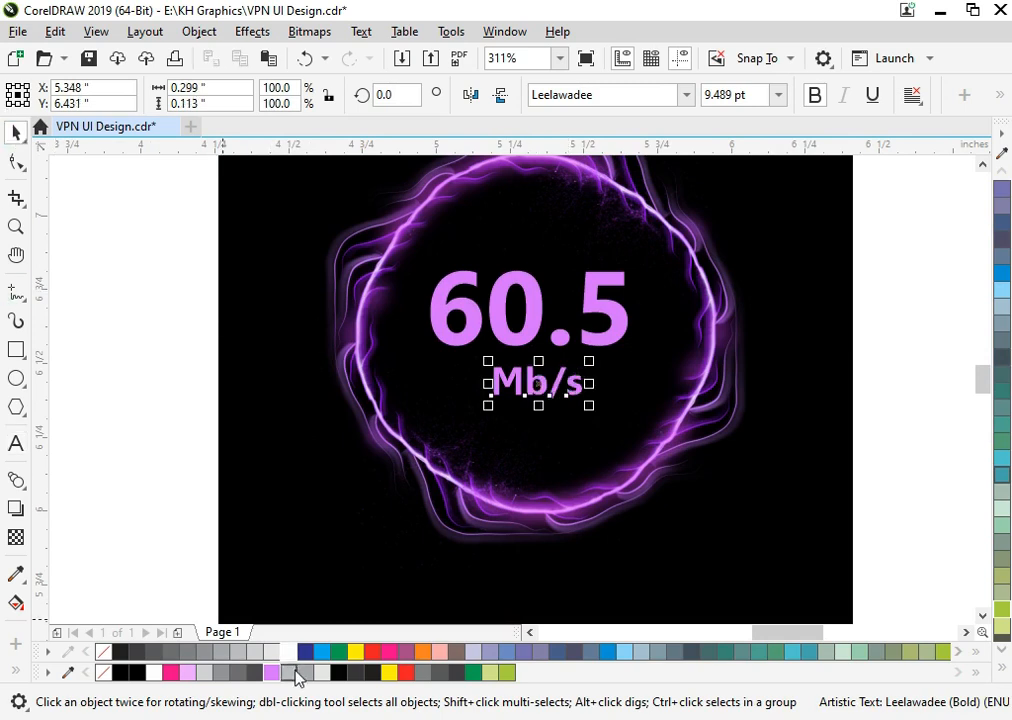
- Colour the Mb/s text white, centre it horizontally with the 60.5 reading and group the two
{"action": "left_click", "coordinate": [287, 651]}
{"action": "left_click", "coordinate": [533, 311], "text": "shift"}
{"action": "key", "text": "c"}
{"action": "key", "text": "ctrl+g"}
- Centre the grouped 60.5 Mb/s reading inside the purple ring and enlarge it slightly
{"action": "left_click", "coordinate": [692, 361], "text": "shift"}
{"action": "key", "text": "c"}
{"action": "left_click", "coordinate": [692, 361]}
{"action": "left_click_drag", "start_coordinate": [623, 332], "coordinate": [624, 345]}
{"action": "left_click", "coordinate": [605, 367]}
{"action": "left_click", "coordinate": [607, 345]}
{"action": "left_click_drag", "start_coordinate": [640, 418], "coordinate": [655, 431]}
{"action": "left_click", "coordinate": [878, 480]}
{"action": "scroll", "coordinate": [884, 491], "scroll_direction": "down", "scroll_amount": 2}
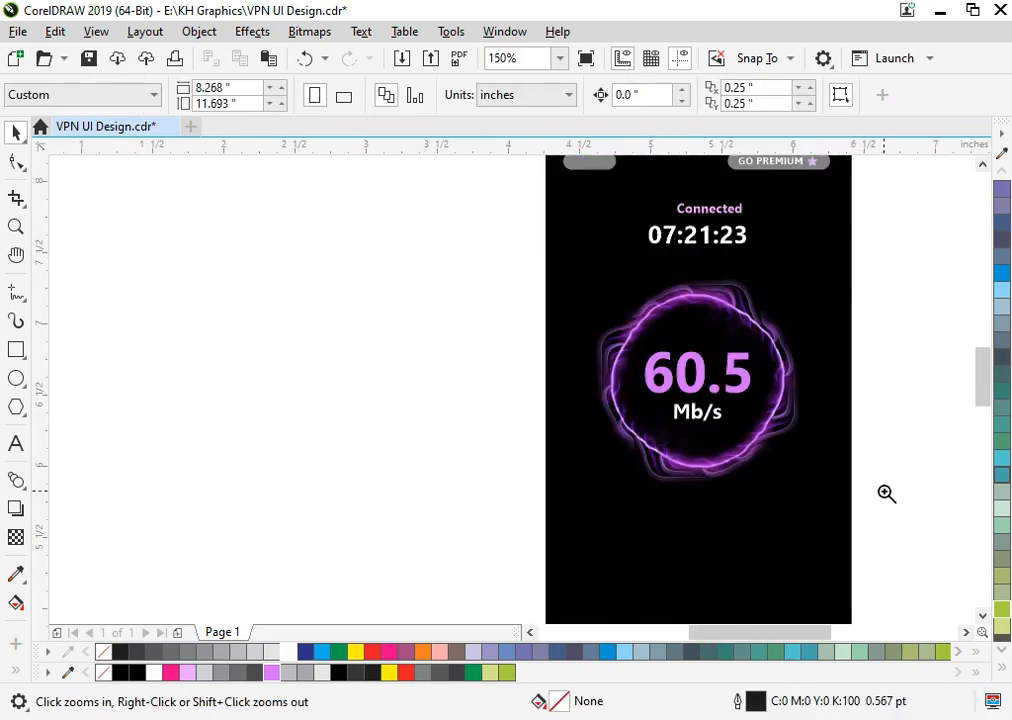
- Place a copy of the Connected text just below the purple ring
{"action": "scroll", "coordinate": [910, 360], "scroll_direction": "up", "scroll_amount": 2}
{"action": "left_click", "coordinate": [588, 217]}
{"action": "left_click_drag", "start_coordinate": [588, 217], "coordinate": [588, 616]}
{"action": "right_click", "coordinate": [588, 616]}
{"action": "scroll", "coordinate": [890, 340], "scroll_direction": "down", "scroll_amount": 2}
{"action": "scroll", "coordinate": [865, 520], "scroll_direction": "up", "scroll_amount": 3}
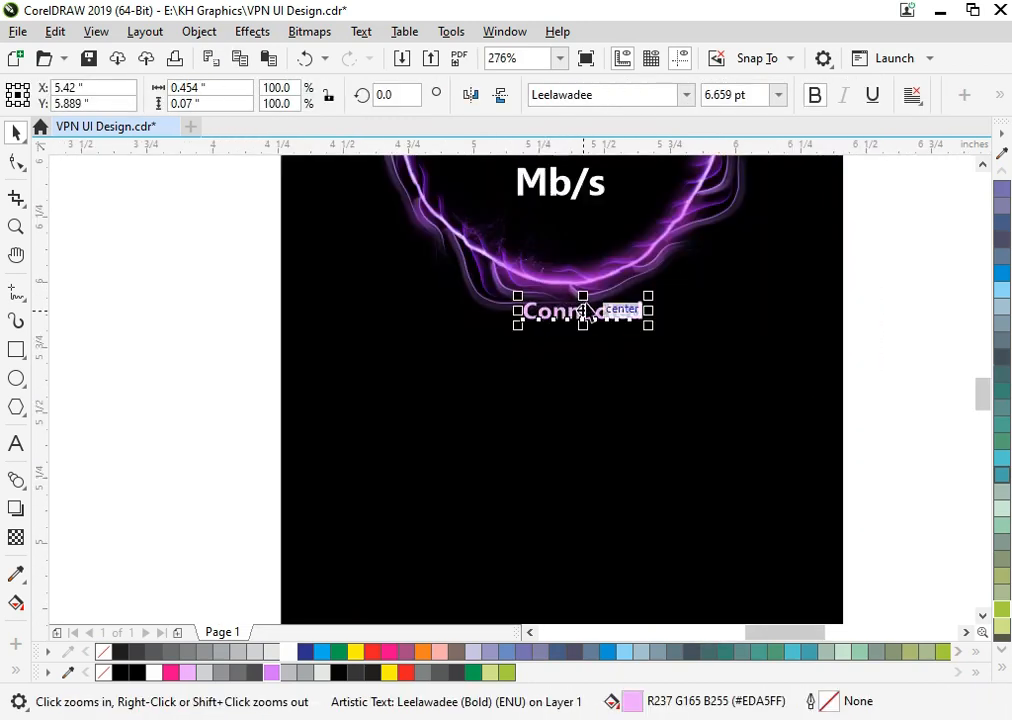
{"action": "left_click_drag", "start_coordinate": [585, 311], "coordinate": [559, 343]}
- Change the copied text to "Your IP: 193.28.10.6", coloured white and without bold
{"action": "double_click", "coordinate": [521, 346]}
{"action": "type", "text": "Your IP: 193.28.10.6"}
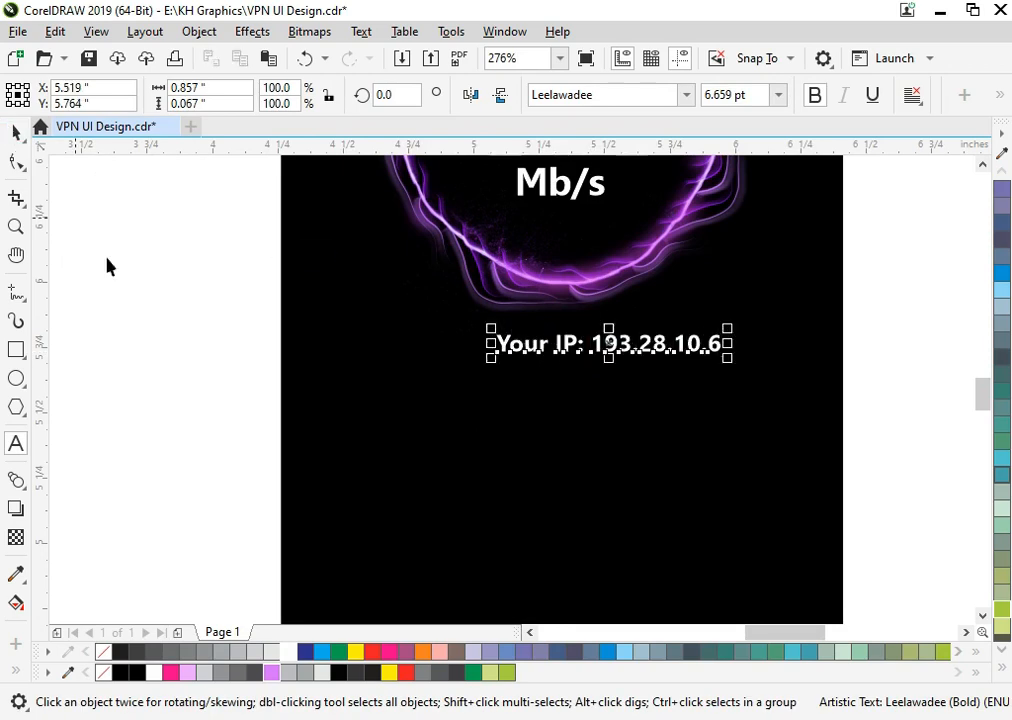
{"action": "left_click", "coordinate": [524, 356]}
{"action": "left_click", "coordinate": [638, 339]}
{"action": "left_click", "coordinate": [815, 96]}
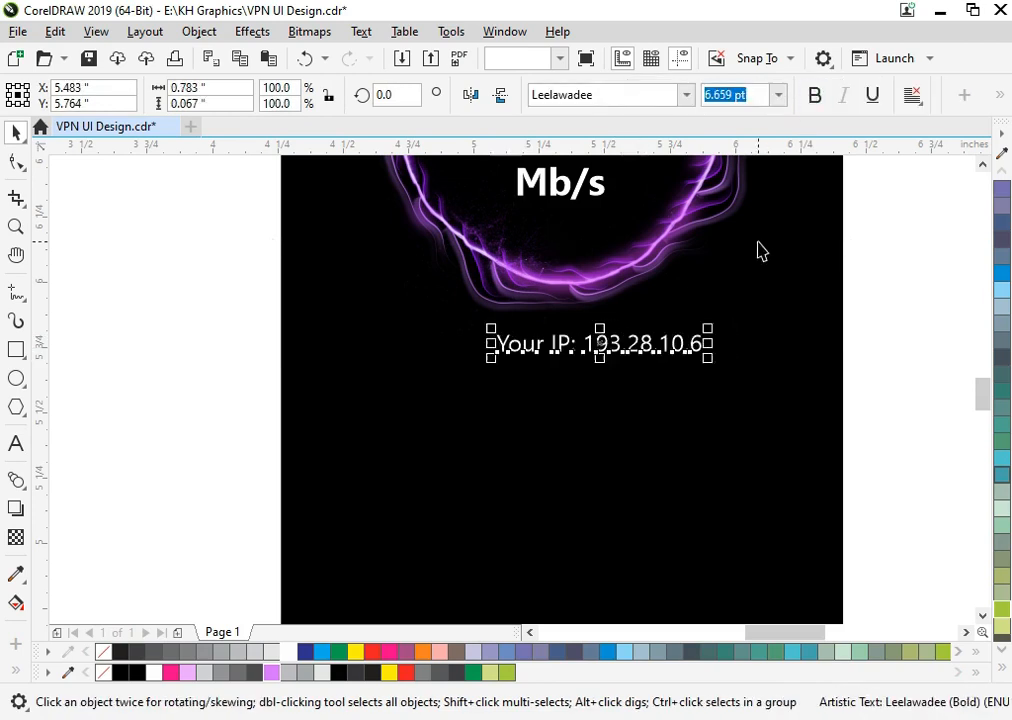
{"action": "key", "text": "Escape"}
- Draw a rectangle about 0.76 by 0.7 inches below the Your IP text and round its corners
{"action": "scroll", "coordinate": [710, 480], "scroll_direction": "down", "scroll_amount": 1}
{"action": "left_click_drag", "start_coordinate": [686, 570], "coordinate": [533, 459]}
{"action": "left_click", "coordinate": [16, 349]}
{"action": "left_click_drag", "start_coordinate": [221, 296], "coordinate": [384, 446]}
{"action": "left_click", "coordinate": [16, 164]}
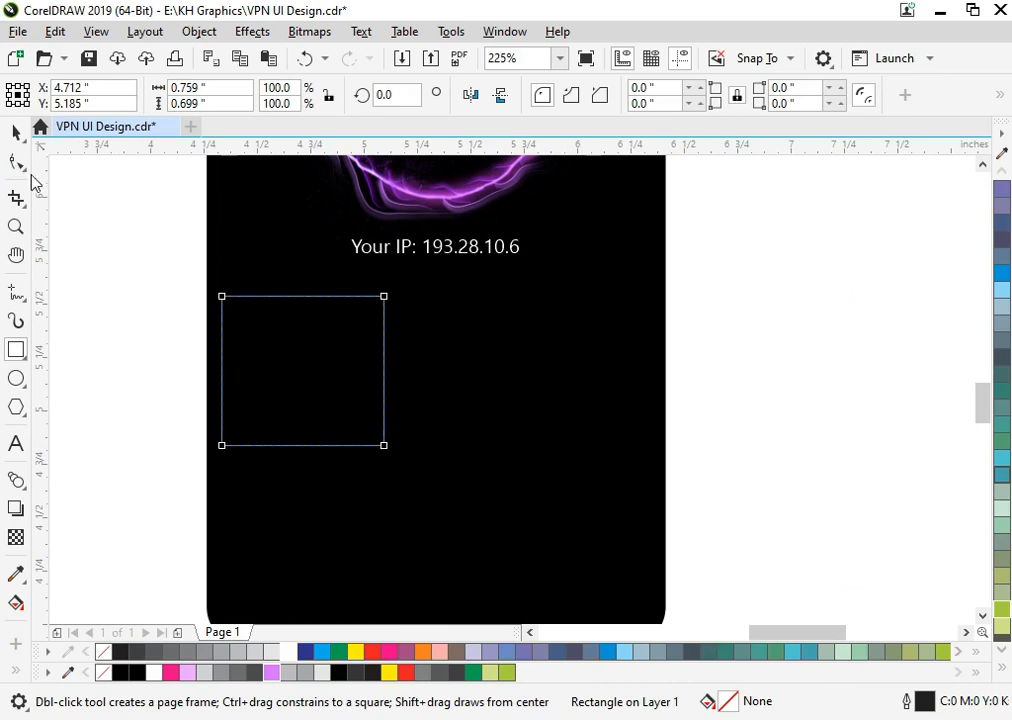
{"action": "left_click_drag", "start_coordinate": [222, 297], "coordinate": [237, 308]}
- Fill the rounded card pale pink without an outline, duplicate it alongside and group the two cards
{"action": "key", "text": "space"}
{"action": "left_click_drag", "start_coordinate": [278, 352], "coordinate": [291, 352]}
{"action": "left_click", "coordinate": [274, 673]}
{"action": "left_click_drag", "start_coordinate": [368, 364], "coordinate": [534, 410]}
{"action": "left_click", "coordinate": [362, 405], "text": "shift"}
{"action": "key", "text": "ctrl+g"}
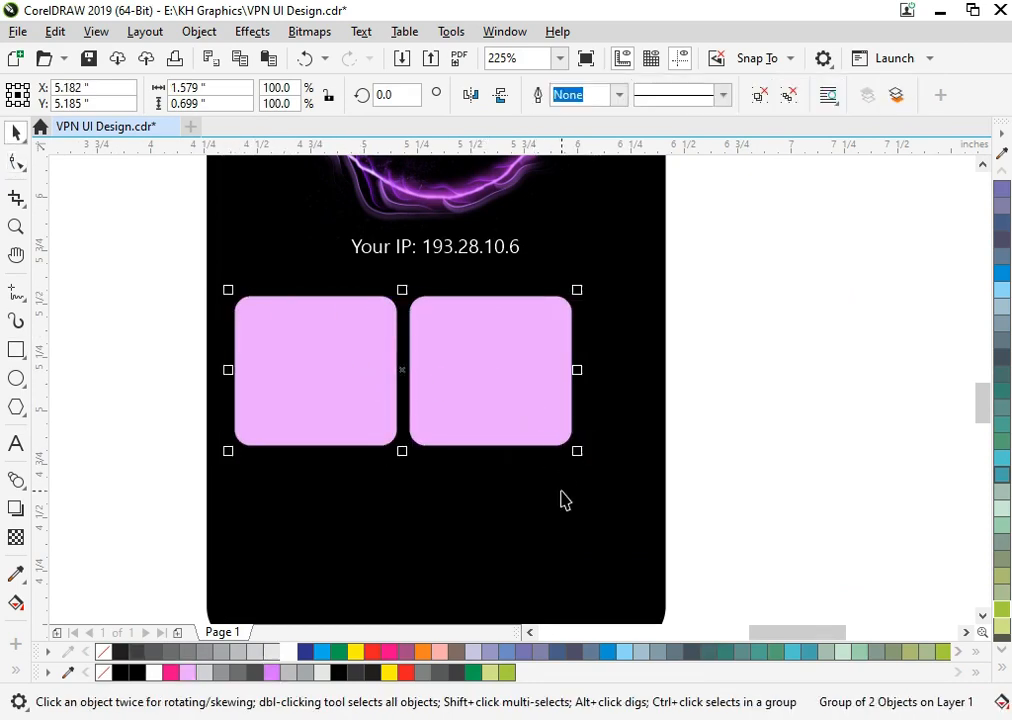
- Centre the card pair across the phone screen and enlarge it to about 1.95 by 0.81 inches
{"action": "left_click", "coordinate": [562, 499], "text": "shift"}
{"action": "key", "text": "c"}
{"action": "left_click", "coordinate": [547, 355]}
{"action": "left_click_drag", "start_coordinate": [547, 355], "coordinate": [547, 368]}
{"action": "left_click_drag", "start_coordinate": [609, 466], "coordinate": [654, 500]}
{"action": "key", "text": "ctrl+z"}
{"action": "left_click_drag", "start_coordinate": [436, 284], "coordinate": [438, 296]}
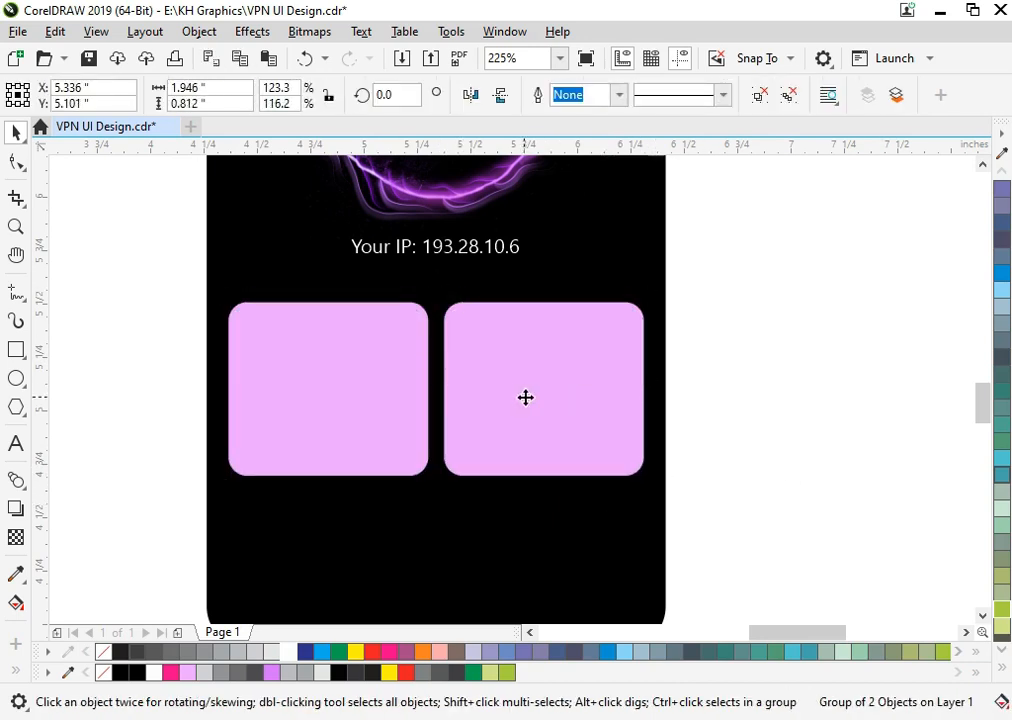
- Enlarge the Your IP text to about 7.9 pt and ungroup the two cards
{"action": "key", "text": "ctrl+u"}
{"action": "key", "text": "Escape"}
{"action": "left_click", "coordinate": [476, 247]}
{"action": "left_click_drag", "start_coordinate": [476, 247], "coordinate": [542, 285]}
{"action": "left_click", "coordinate": [456, 425]}
{"action": "key", "text": "ctrl+u"}
{"action": "left_click", "coordinate": [734, 432]}
- Place a copy of the Your IP text on the first card and recolour both cards brighter purple
{"action": "left_click_drag", "start_coordinate": [357, 261], "coordinate": [289, 327]}
{"action": "right_click", "coordinate": [289, 327]}
{"action": "key", "text": "F2"}
{"action": "left_click_drag", "start_coordinate": [239, 295], "coordinate": [530, 511]}
{"action": "left_click", "coordinate": [265, 500]}
{"action": "left_click", "coordinate": [271, 673]}
{"action": "left_click", "coordinate": [786, 443]}
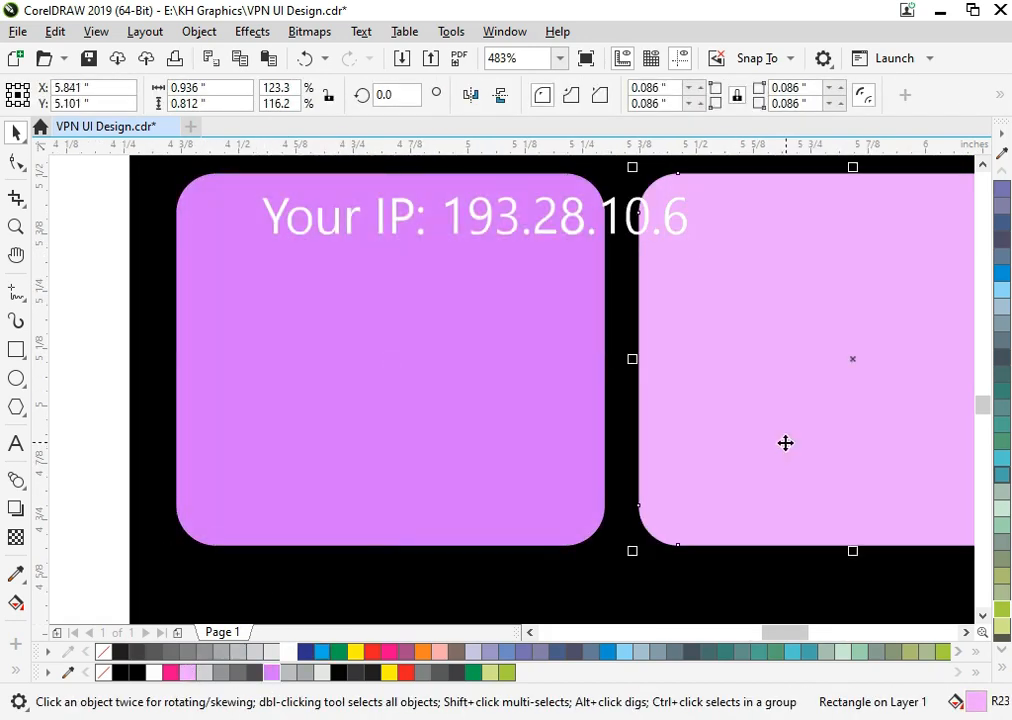
{"action": "key", "text": "ctrl+r"}
- Change the copied text to a bold "Download" heading of about 3.7 pt near the first card's upper-left corner
{"action": "double_click", "coordinate": [468, 230]}
{"action": "key", "text": "ctrl+a"}
{"action": "type", "text": "d"}
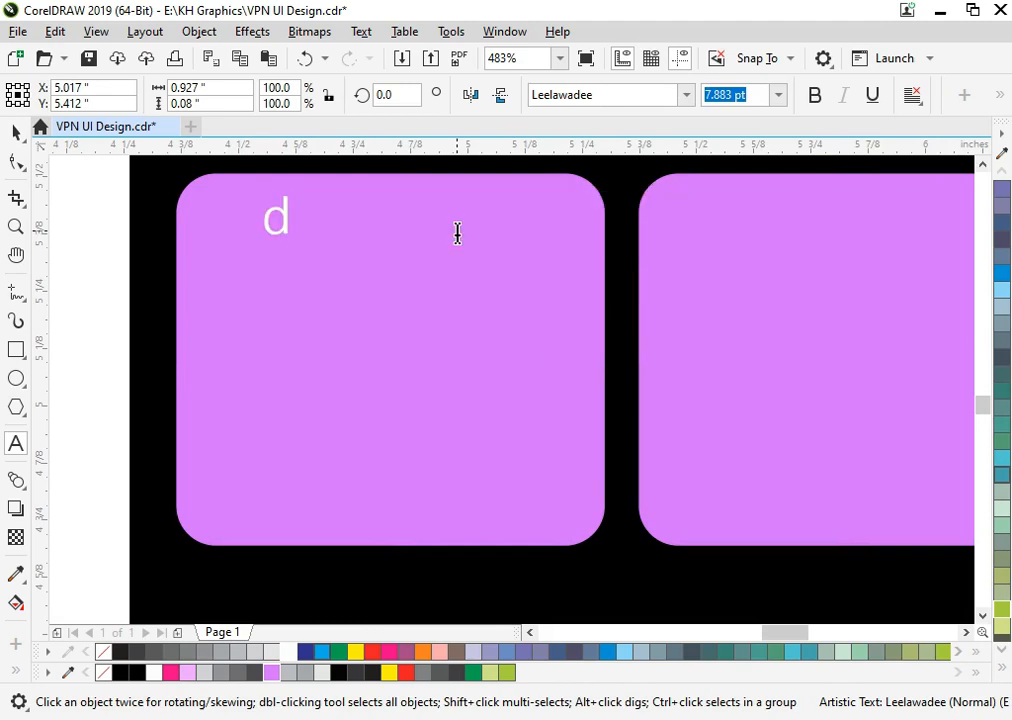
{"action": "type", "text": "ownload"}
{"action": "left_click", "coordinate": [15, 132]}
{"action": "key", "text": "ctrl+b"}
{"action": "left_click_drag", "start_coordinate": [506, 190], "coordinate": [375, 174]}
- Duplicate the Download heading directly beneath itself and change the copy to "60.5 Mbs"
{"action": "mouse_move", "coordinate": [362, 235]}
{"action": "left_mouse_down"}
{"action": "mouse_move", "coordinate": [355, 220]}
{"action": "mouse_move", "coordinate": [348, 246]}
{"action": "left_mouse_up"}
{"action": "right_click", "coordinate": [348, 246]}
{"action": "double_click", "coordinate": [348, 246]}
{"action": "key", "text": "ctrl+a"}
{"action": "type", "text": "6.0"}
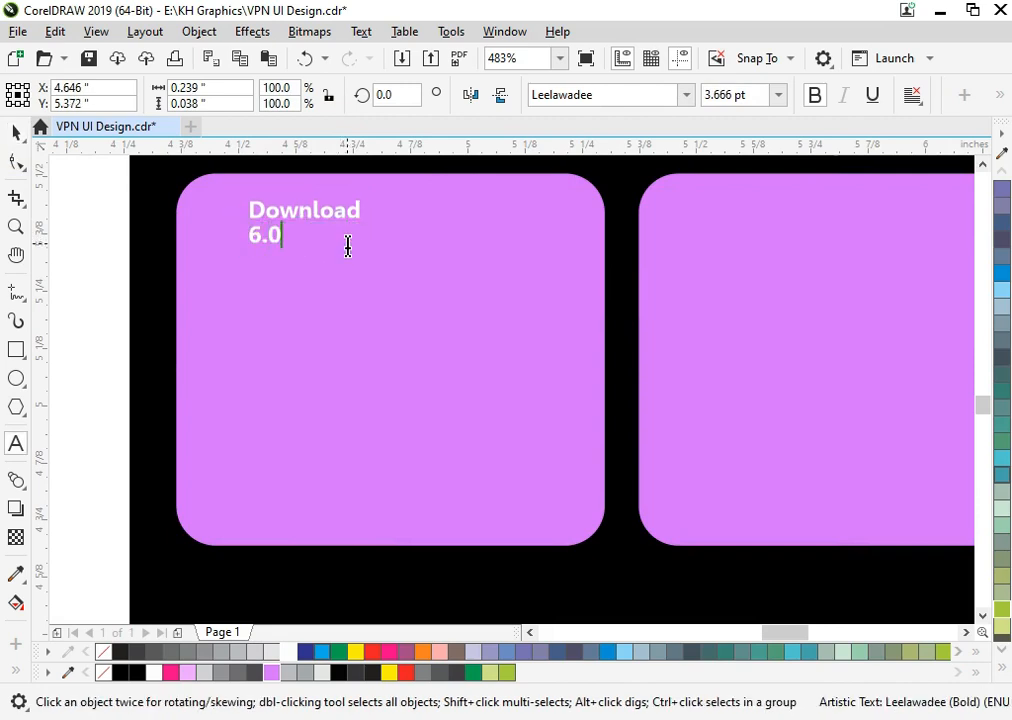
{"action": "left_click", "coordinate": [15, 133]}
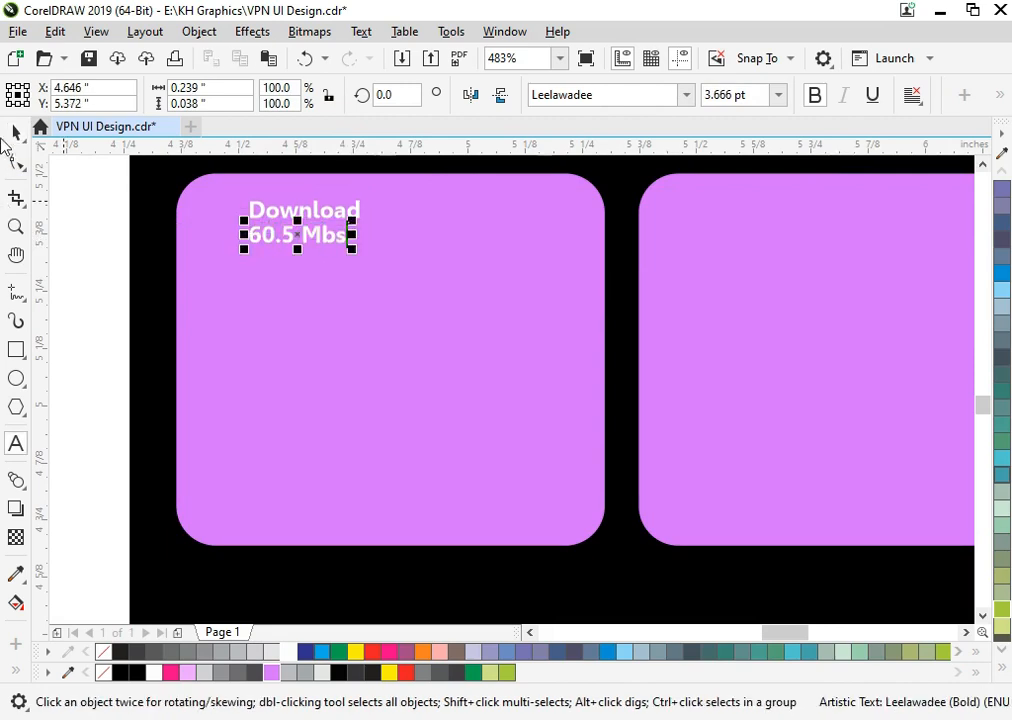
- Enlarge the 60.5 Mbs text to about 4.8 pt, then centre the Download heading over it and group both
{"action": "left_click_drag", "start_coordinate": [352, 249], "coordinate": [384, 268]}
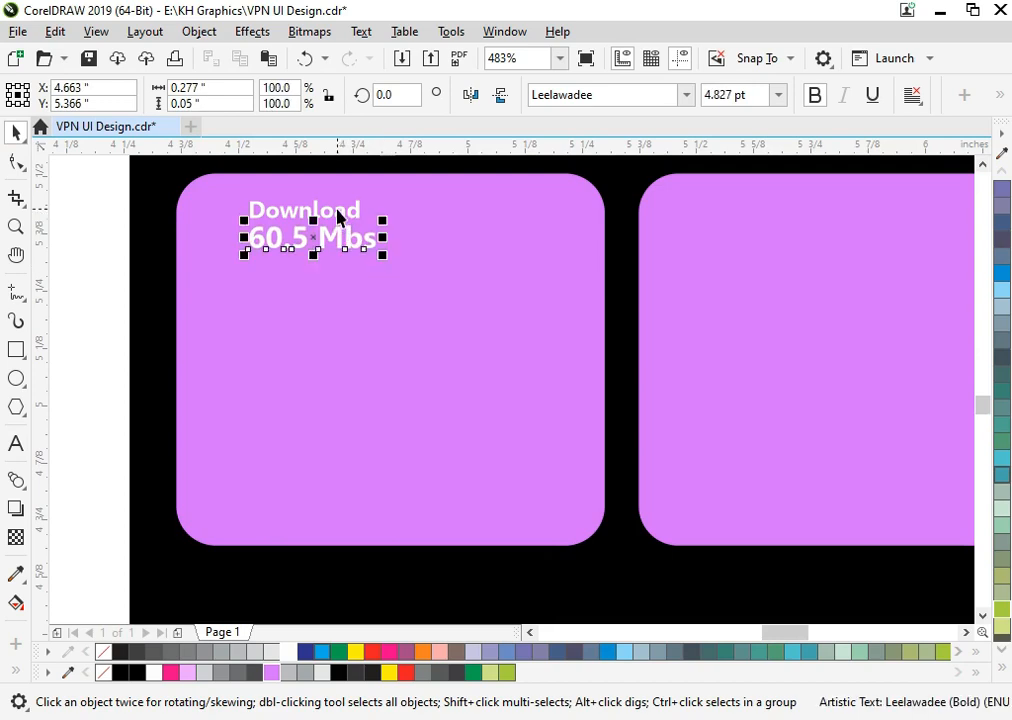
{"action": "left_click", "coordinate": [338, 218]}
{"action": "left_click", "coordinate": [362, 243], "text": "shift"}
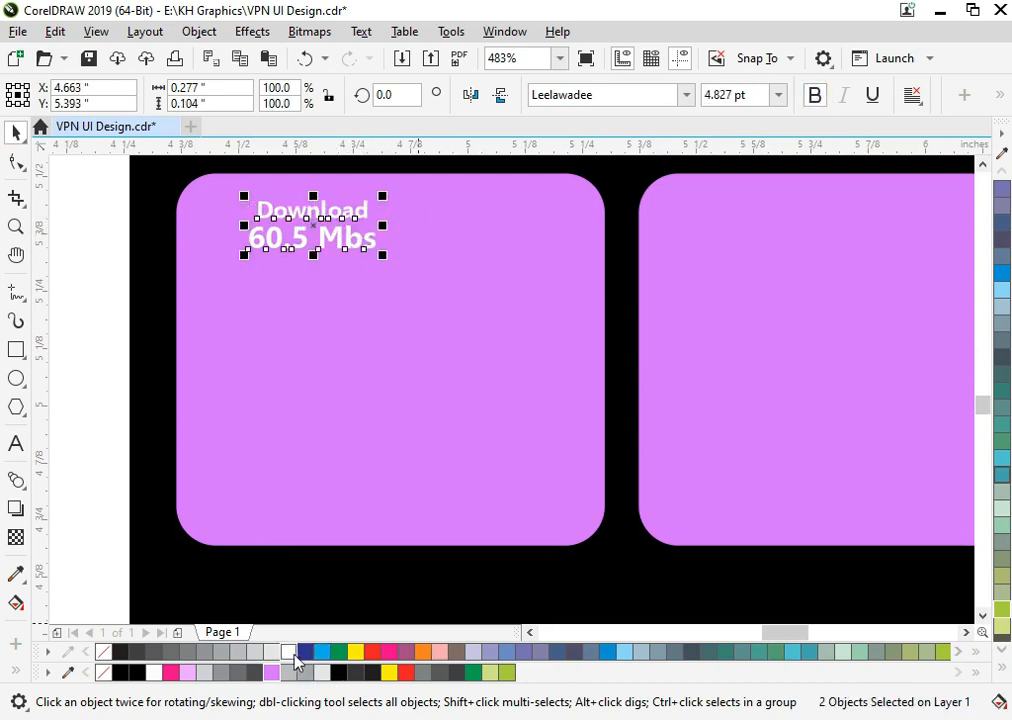
{"action": "key", "text": "ctrl+g"}
- Place a copy of the Download reading on the second card and change its heading to "Upload"
{"action": "key", "text": "F3"}
{"action": "key", "text": "F2"}
{"action": "left_click_drag", "start_coordinate": [327, 262], "coordinate": [852, 502]}
{"action": "left_click_drag", "start_coordinate": [206, 256], "coordinate": [499, 268]}
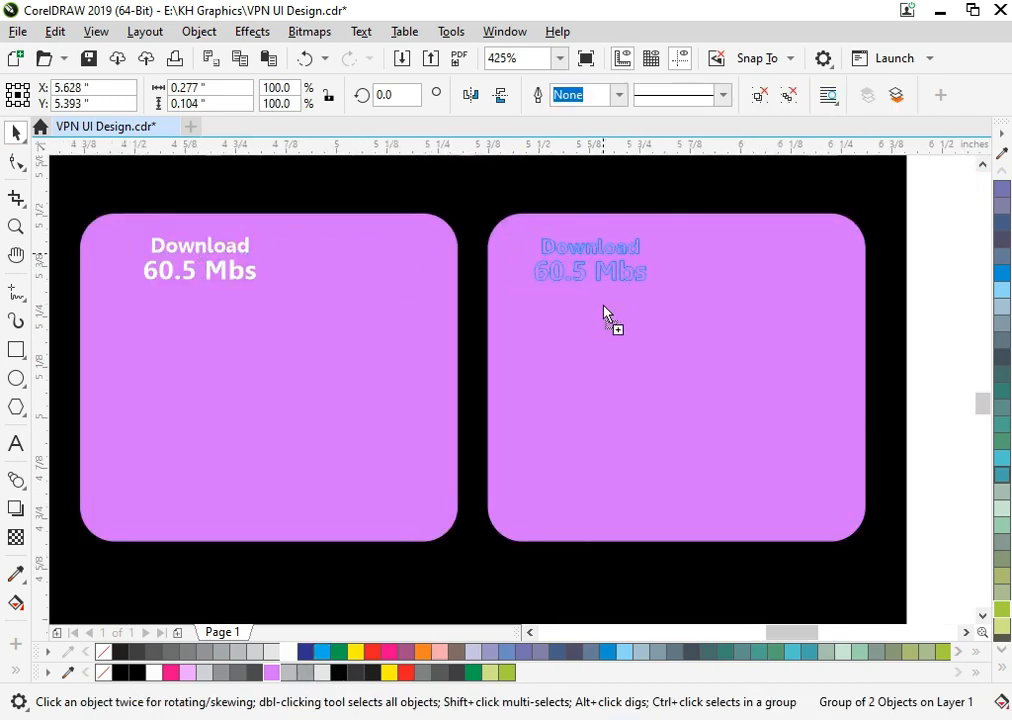
{"action": "left_click_drag", "start_coordinate": [602, 306], "coordinate": [605, 306]}
{"action": "double_click", "coordinate": [581, 253]}
{"action": "key", "text": "ctrl+a"}
{"action": "type", "text": "U"}
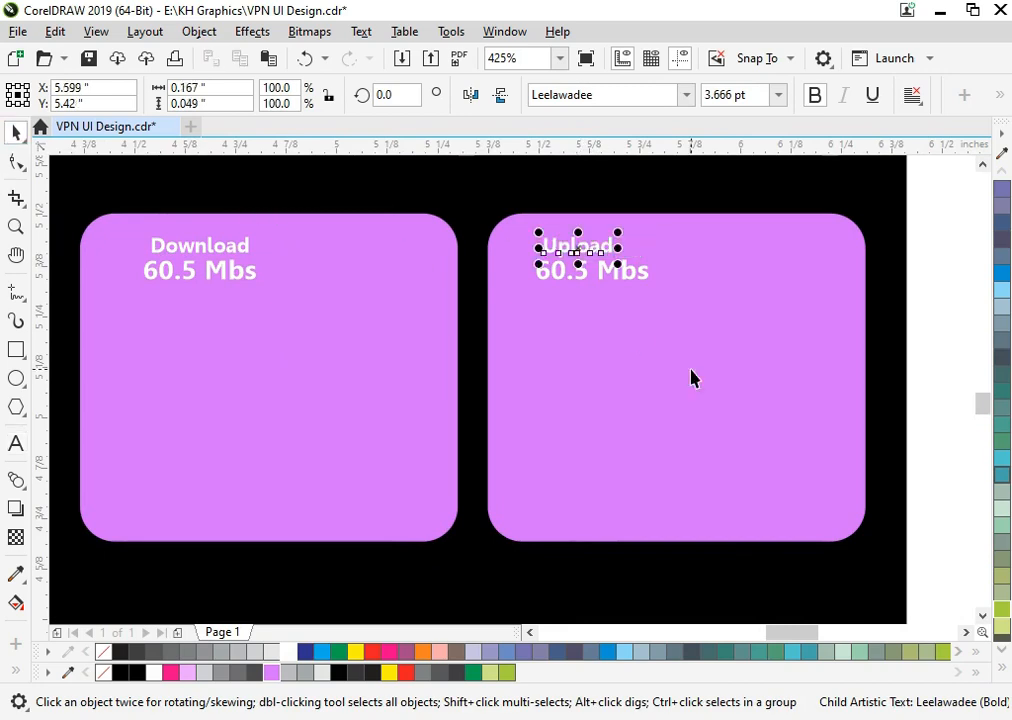
{"action": "left_click", "coordinate": [640, 337]}
- Ungroup the second card's reading, centre Upload over 60.5 Mbs and shift both texts slightly right
{"action": "left_click", "coordinate": [604, 273]}
{"action": "key", "text": "ctrl+u"}
{"action": "left_click", "coordinate": [604, 262]}
{"action": "left_click", "coordinate": [604, 247]}
{"action": "left_click", "coordinate": [615, 276], "text": "shift"}
{"action": "key", "text": "c"}
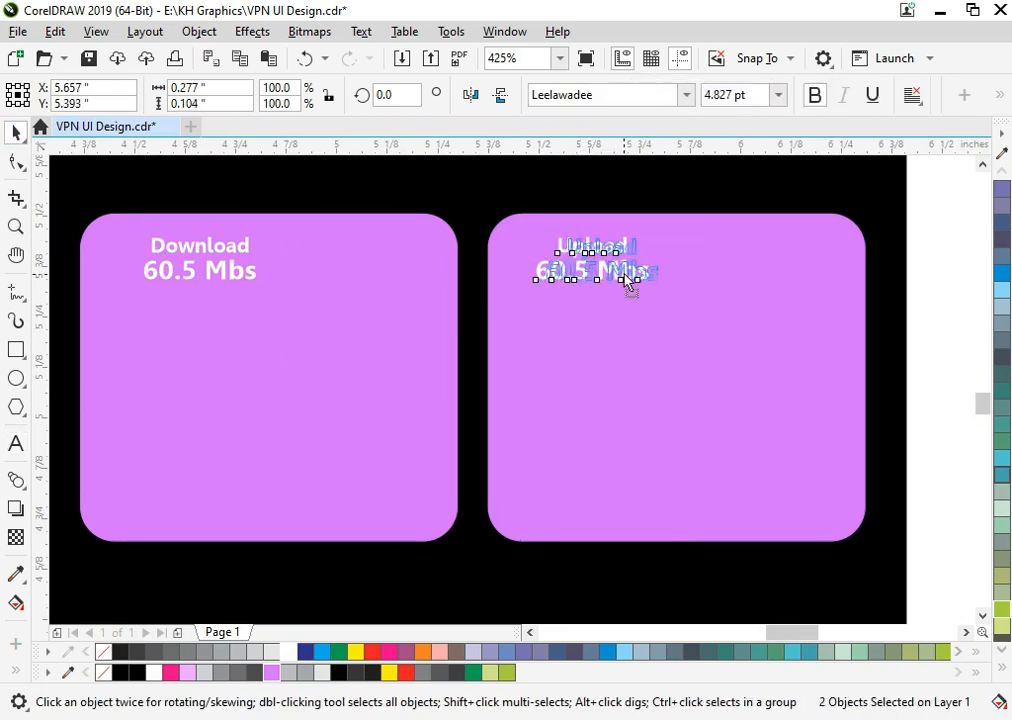
{"action": "left_click_drag", "start_coordinate": [625, 276], "coordinate": [628, 276]}
- Place the download icon in white beside the Download reading and a vertically flipped copy beside Upload
{"action": "key", "text": "F3"}
{"action": "key", "text": "F3"}
{"action": "key", "text": "F4"}
{"action": "left_click_drag", "start_coordinate": [262, 265], "coordinate": [50, 520]}
{"action": "left_click_drag", "start_coordinate": [196, 400], "coordinate": [760, 485]}
{"action": "key", "text": "F4"}
{"action": "left_click", "coordinate": [440, 325]}
{"action": "key", "text": "F2"}
{"action": "left_click_drag", "start_coordinate": [416, 364], "coordinate": [732, 583]}
{"action": "left_click", "coordinate": [750, 375]}
{"action": "key", "text": "Delete"}
{"action": "key", "text": "F2"}
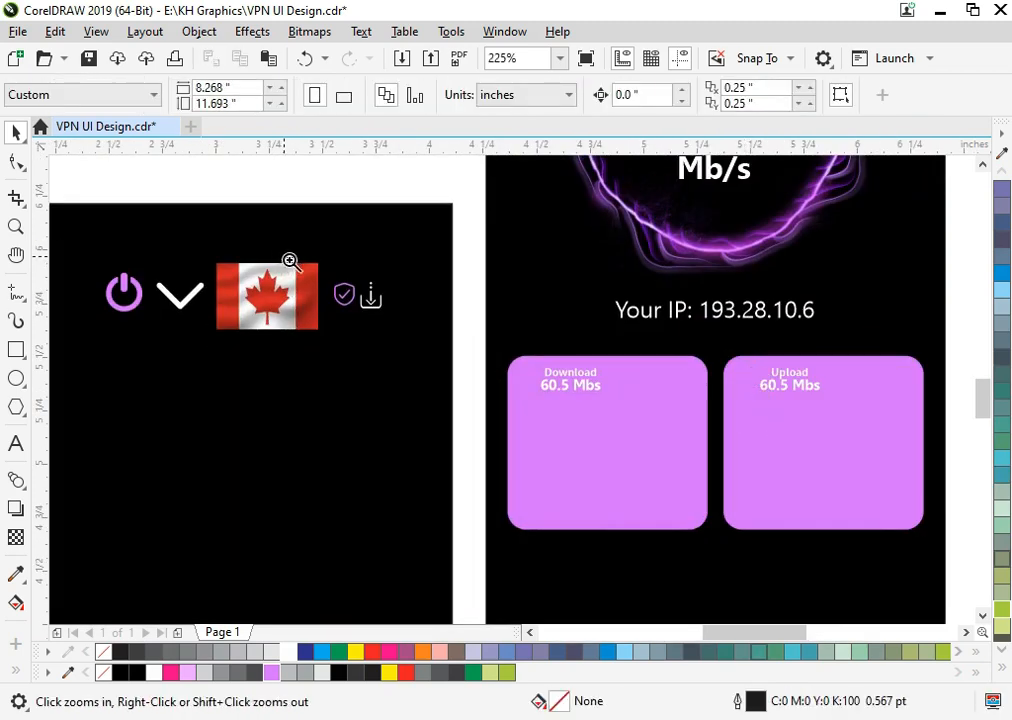
{"action": "left_click_drag", "start_coordinate": [284, 257], "coordinate": [886, 479]}
{"action": "left_click_drag", "start_coordinate": [185, 287], "coordinate": [749, 470]}
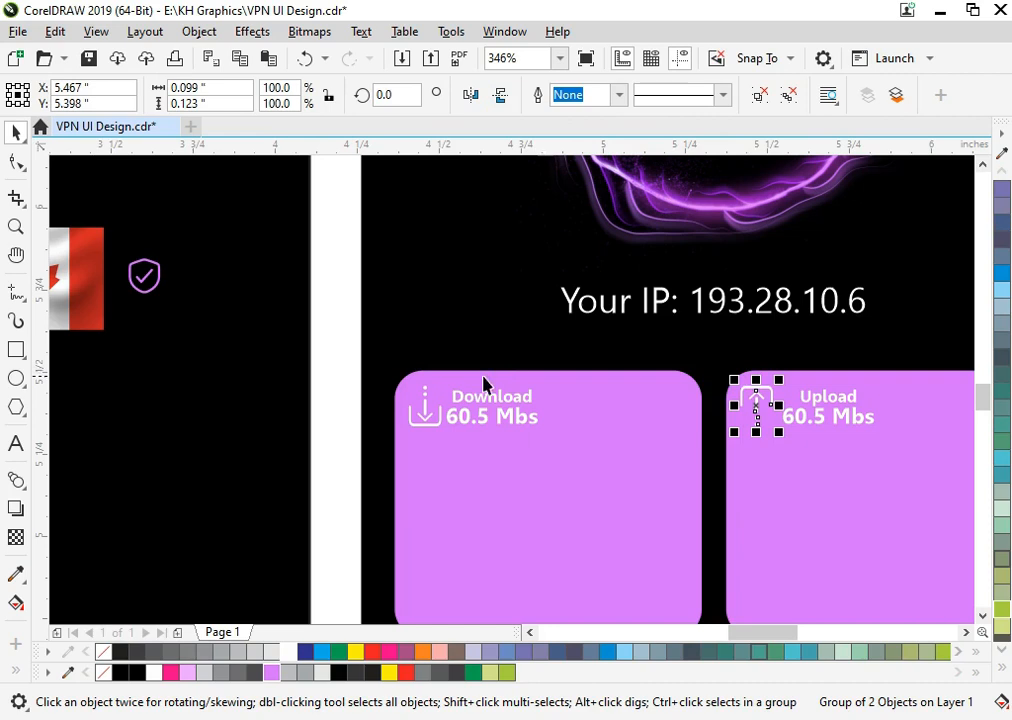
- Sketch a freehand wavy graph line about 0.81 by 0.22 inches across the Download card
{"action": "key", "text": "z"}
{"action": "scroll", "coordinate": [314, 342], "scroll_direction": "down", "scroll_amount": 3}
{"action": "left_click_drag", "start_coordinate": [337, 344], "coordinate": [696, 510]}
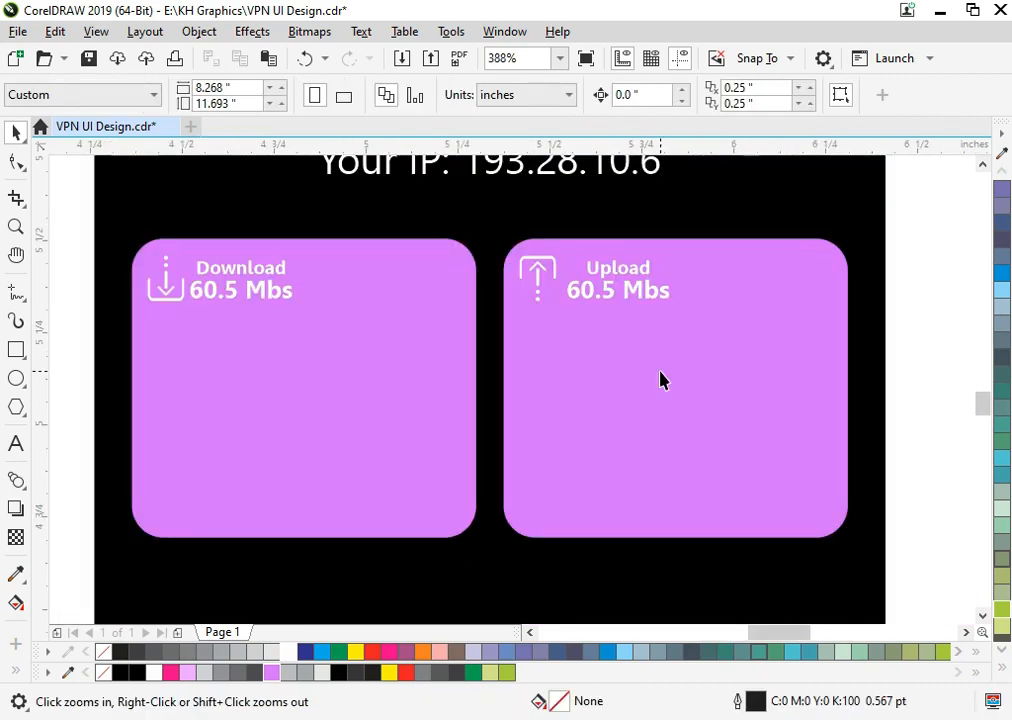
{"action": "left_click", "coordinate": [16, 292]}
{"action": "key", "text": "z"}
{"action": "mouse_move", "coordinate": [116, 224]}
{"action": "left_mouse_down"}
{"action": "mouse_move", "coordinate": [202, 318]}
{"action": "mouse_move", "coordinate": [615, 579]}
{"action": "left_mouse_up"}
{"action": "left_click_drag", "start_coordinate": [228, 432], "coordinate": [236, 405]}
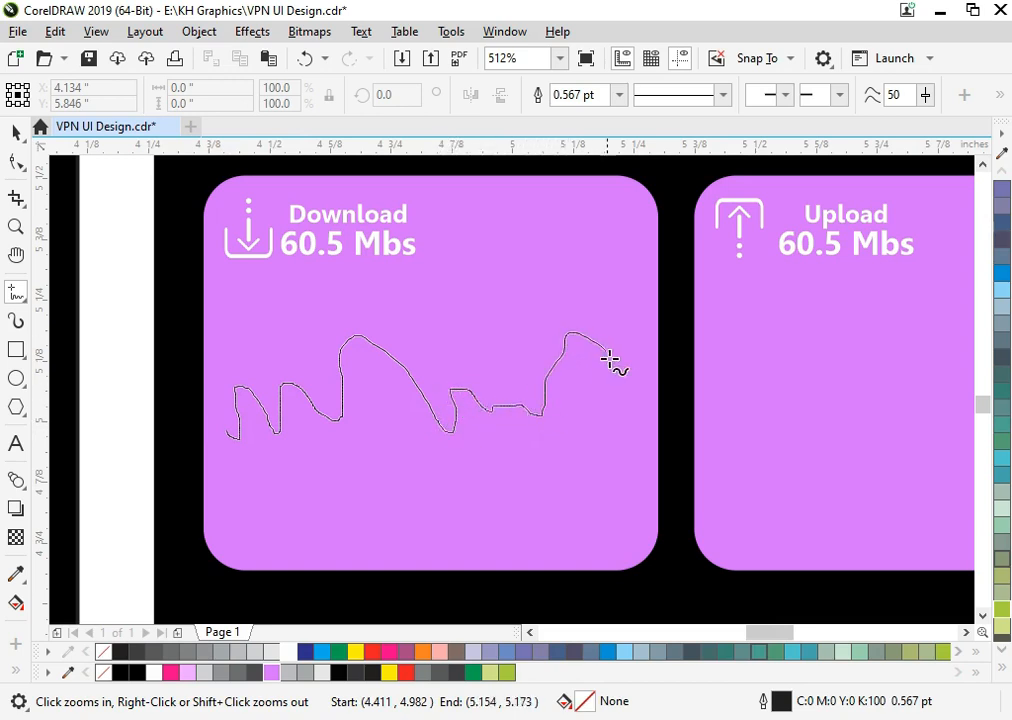
{"action": "left_click_drag", "start_coordinate": [620, 424], "coordinate": [620, 424]}
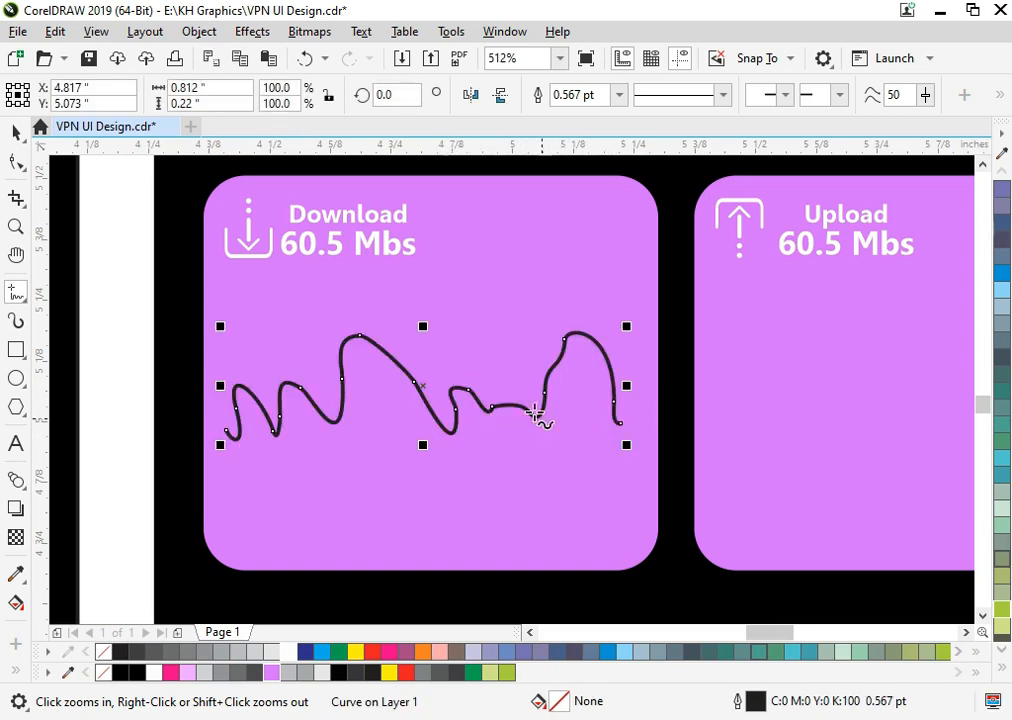
- Give the graph line a white 1 pt outline with rounded corners and line caps
{"action": "key", "text": "F12"}
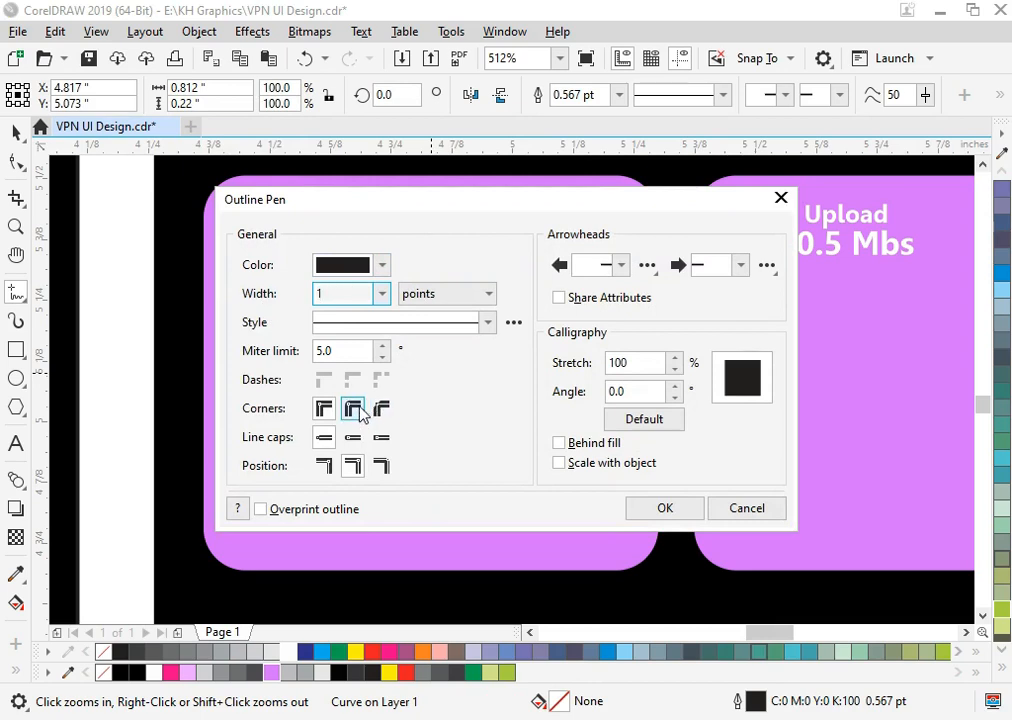
{"action": "left_click", "coordinate": [352, 437]}
{"action": "left_click", "coordinate": [664, 508]}
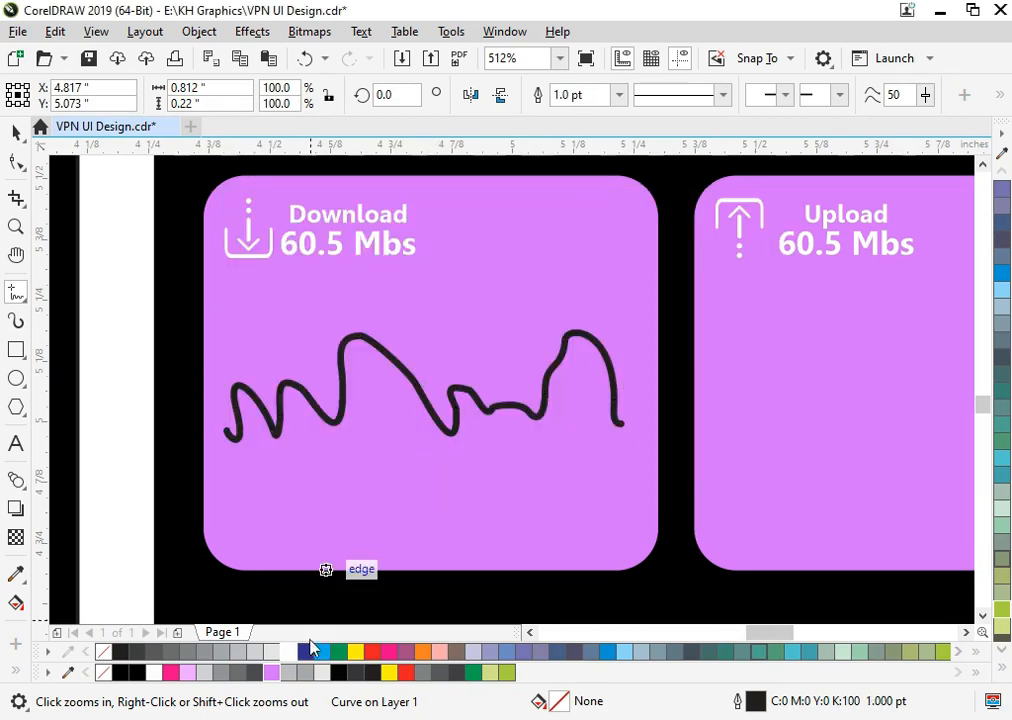
{"action": "right_click", "coordinate": [291, 652]}
- Place a copy of the graph line on the Upload card and centre it horizontally on the card
{"action": "scroll", "coordinate": [425, 524], "scroll_direction": "down", "scroll_amount": 4}
{"action": "scroll", "coordinate": [373, 445], "scroll_direction": "up", "scroll_amount": 2}
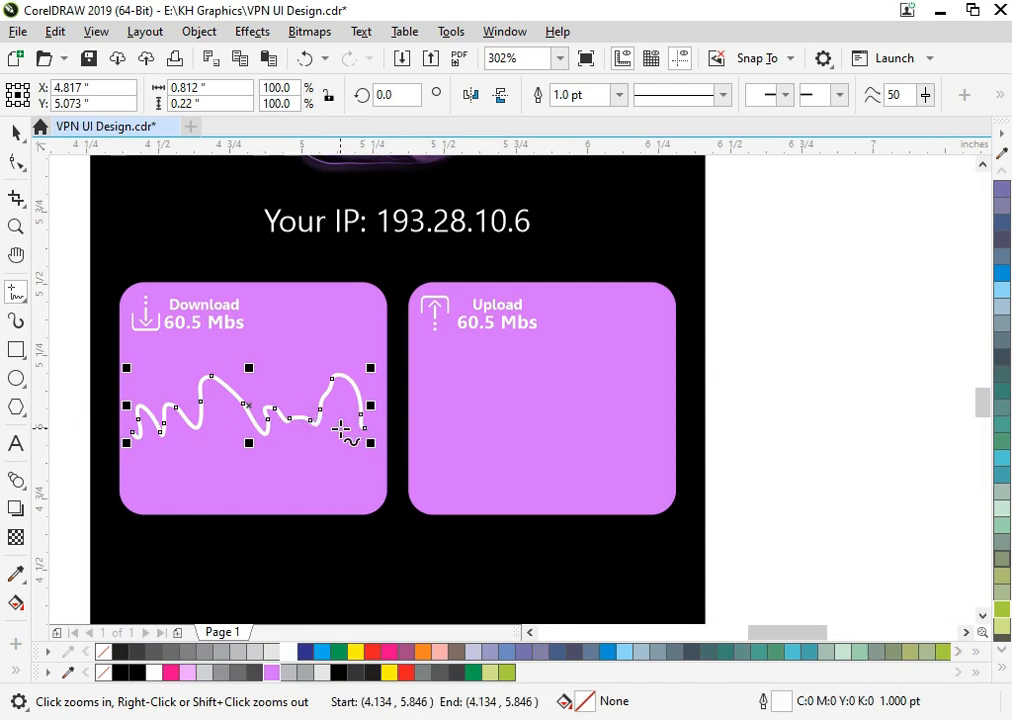
{"action": "key", "text": "space"}
{"action": "left_click_drag", "start_coordinate": [321, 422], "coordinate": [606, 479]}
{"action": "right_click", "coordinate": [606, 479]}
{"action": "left_click", "coordinate": [620, 313], "text": "shift"}
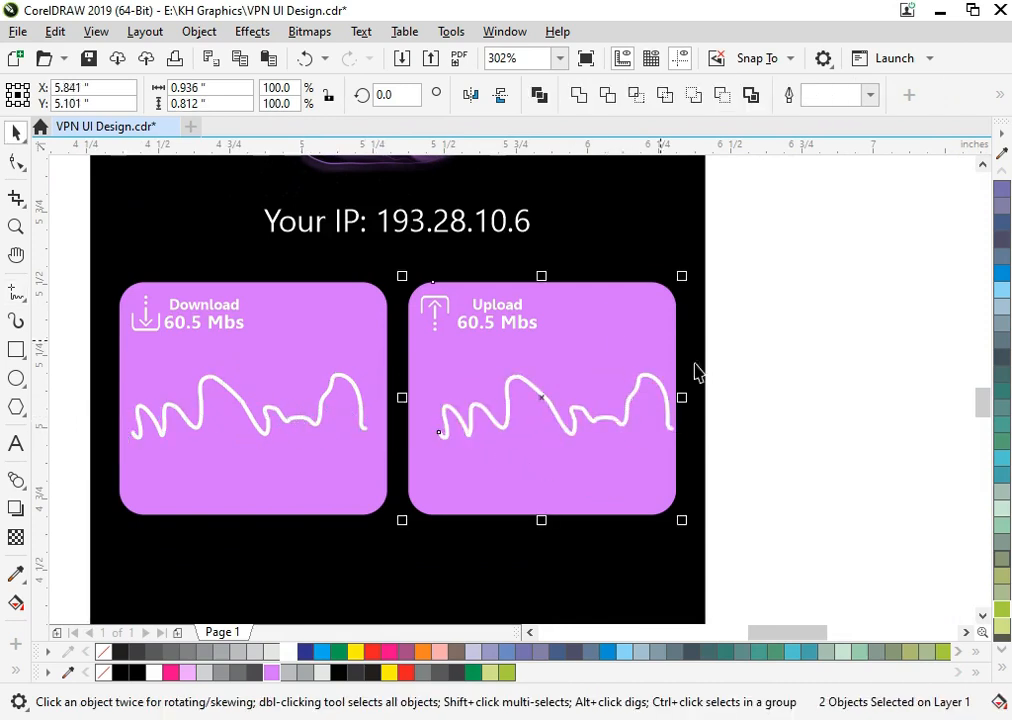
{"action": "key", "text": "Escape"}
- Recolour the Upload card's graph line black
{"action": "left_click", "coordinate": [604, 425]}
{"action": "left_click", "coordinate": [600, 420]}
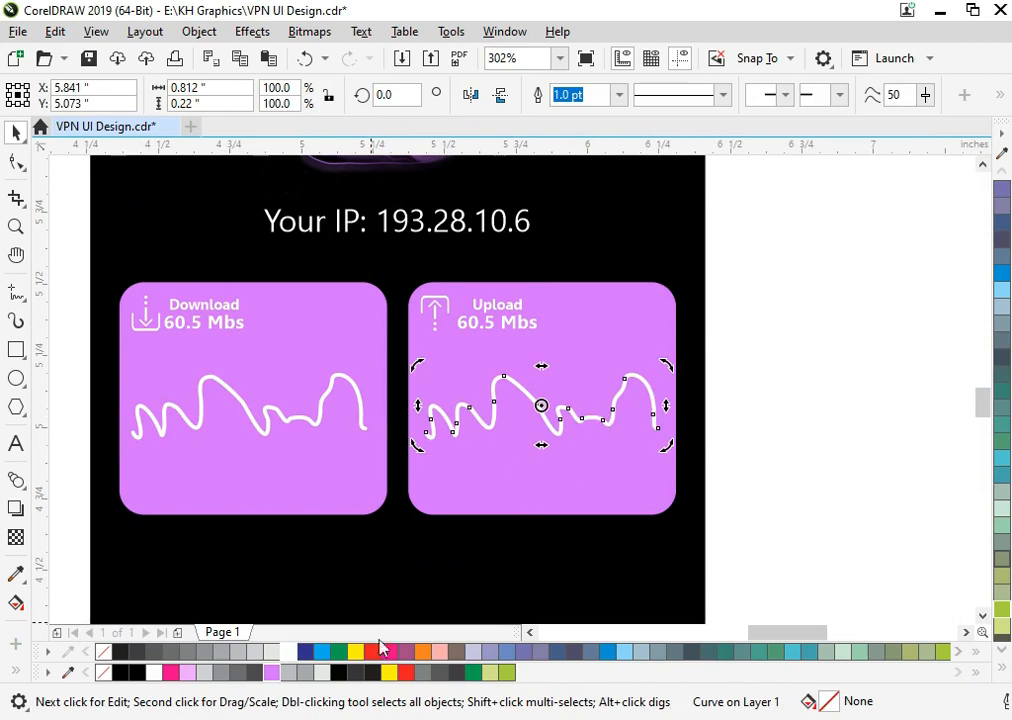
{"action": "right_click", "coordinate": [340, 673]}
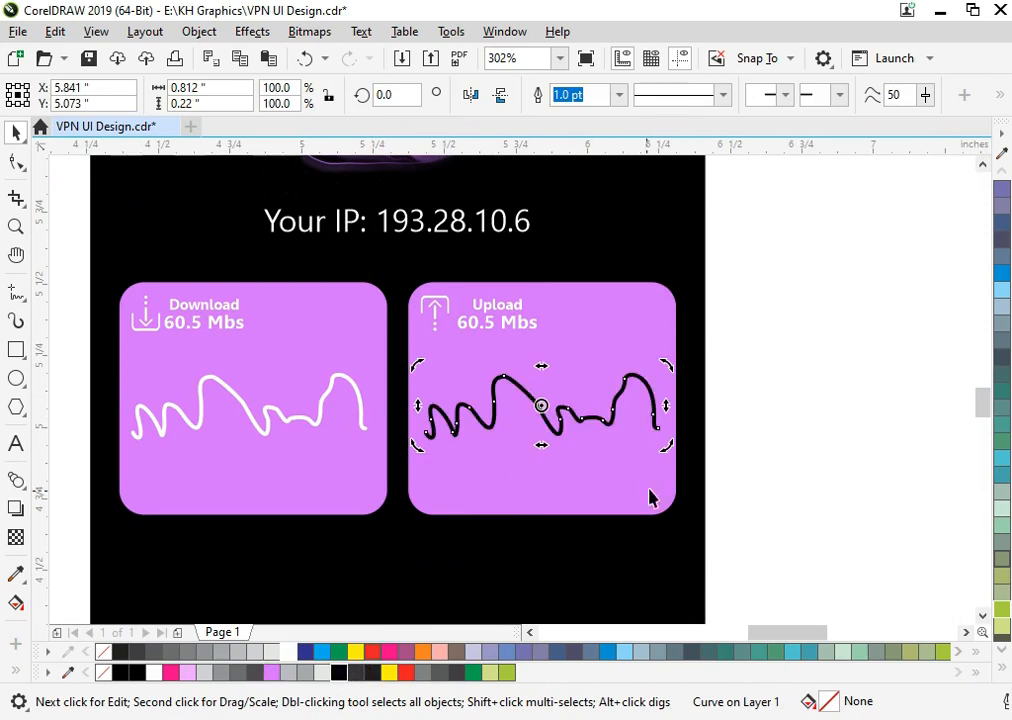
{"action": "left_click", "coordinate": [605, 327], "text": "shift"}
{"action": "left_click", "coordinate": [755, 396]}
- Draw a circle about 0.06 inches across at the last peak of the Download graph line
{"action": "key", "text": "F2"}
{"action": "left_click_drag", "start_coordinate": [732, 270], "coordinate": [130, 555]}
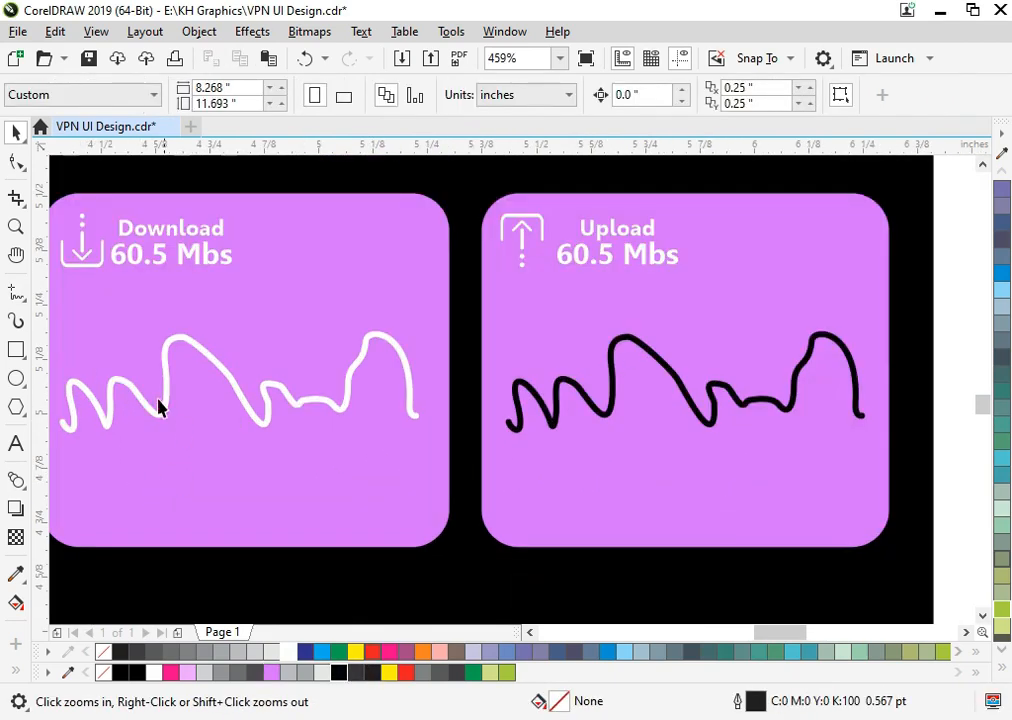
{"action": "left_click", "coordinate": [17, 378]}
{"action": "scroll", "coordinate": [364, 322], "scroll_direction": "up", "scroll_amount": 4}
{"action": "left_click_drag", "start_coordinate": [351, 345], "coordinate": [458, 455]}
{"action": "key", "text": "space"}
{"action": "left_click", "coordinate": [198, 90]}
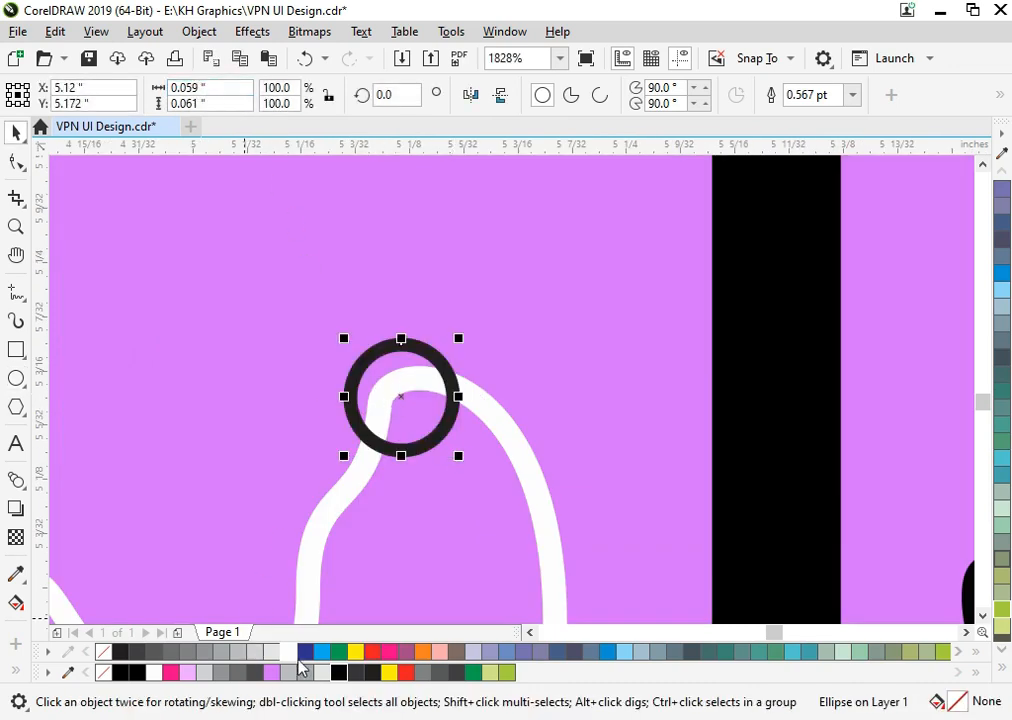
- Fill the circle white with a black outline and centre it on the Download line's last peak
{"action": "left_click", "coordinate": [290, 655]}
{"action": "right_click", "coordinate": [340, 674]}
{"action": "left_click_drag", "start_coordinate": [424, 426], "coordinate": [446, 405]}
- Place a copy of the circle on the Upload line's last peak, filled black with a white outline
{"action": "scroll", "coordinate": [446, 405], "scroll_direction": "down", "scroll_amount": 2}
{"action": "scroll", "coordinate": [456, 415], "scroll_direction": "down", "scroll_amount": 2}
{"action": "key", "text": "F2"}
{"action": "left_click_drag", "start_coordinate": [380, 328], "coordinate": [939, 608]}
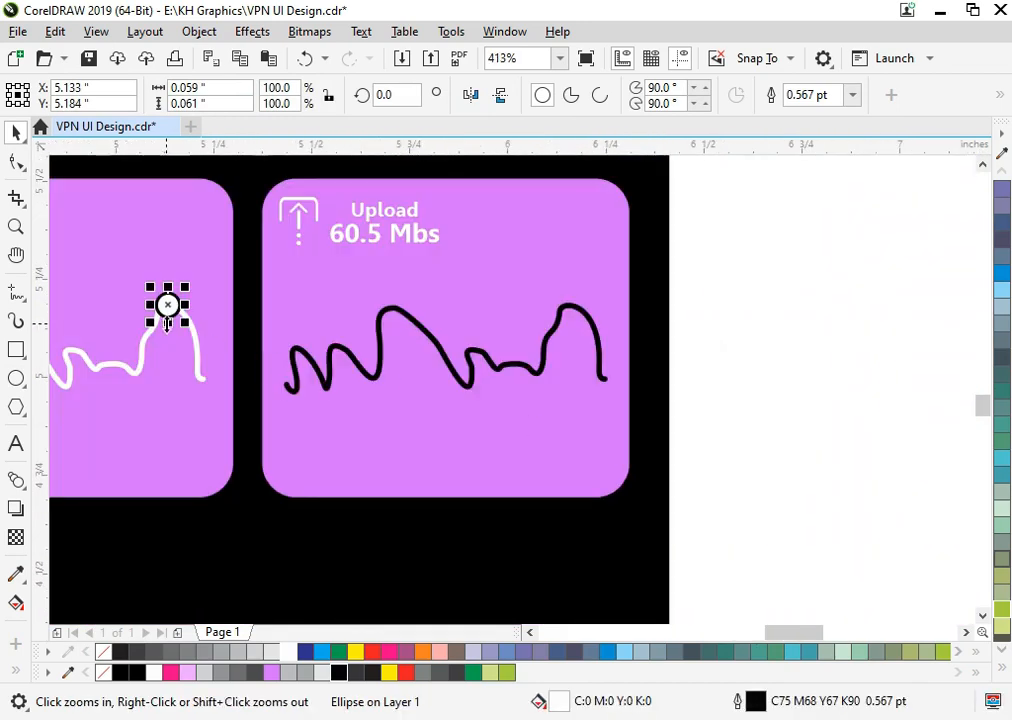
{"action": "left_click", "coordinate": [360, 343]}
{"action": "left_click_drag", "start_coordinate": [564, 342], "coordinate": [570, 327]}
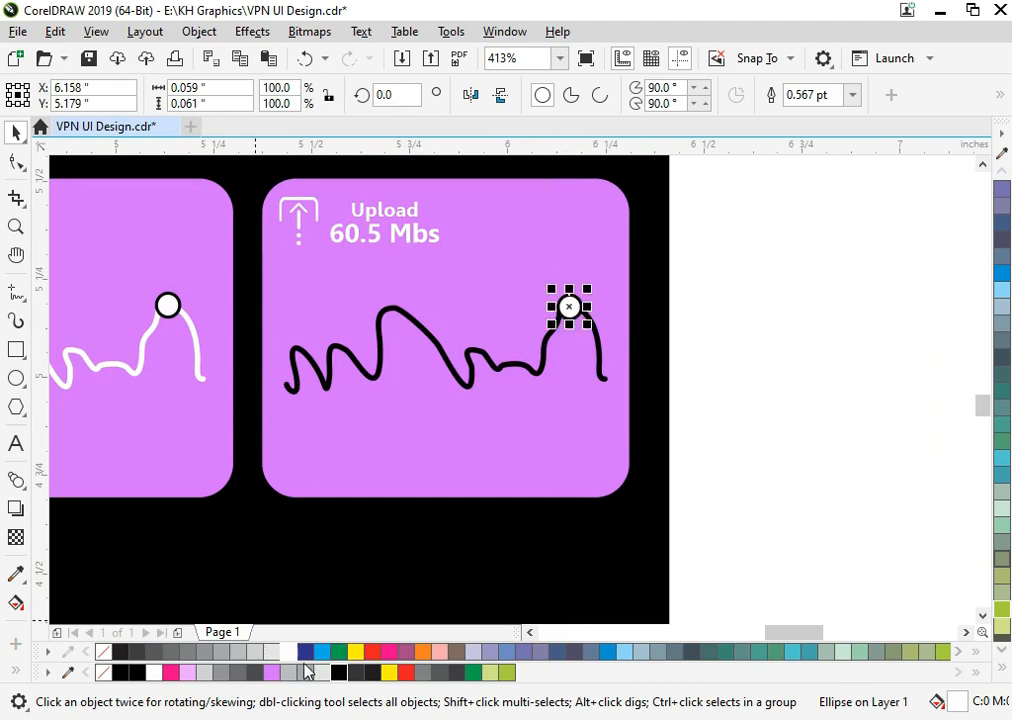
{"action": "right_click", "coordinate": [291, 652]}
{"action": "left_click", "coordinate": [799, 372]}
- Draw a rectangle about 1.94 by 0.34 inches below the two cards and round its corners to about 0.095 inches
{"action": "scroll", "coordinate": [742, 364], "scroll_direction": "down", "scroll_amount": 1}
{"action": "key", "text": "F2"}
{"action": "scroll", "coordinate": [743, 260], "scroll_direction": "down", "scroll_amount": 1}
{"action": "left_click_drag", "start_coordinate": [745, 252], "coordinate": [453, 452]}
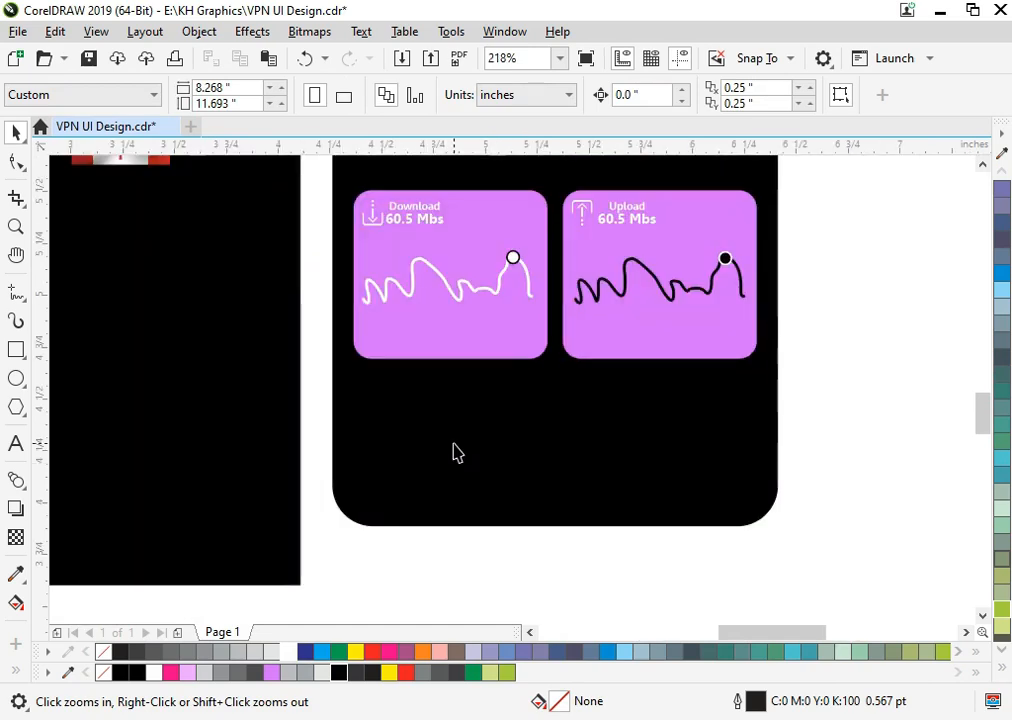
{"action": "scroll", "coordinate": [452, 367], "scroll_direction": "down", "scroll_amount": 1}
{"action": "key", "text": "F2"}
{"action": "left_click_drag", "start_coordinate": [378, 294], "coordinate": [687, 497]}
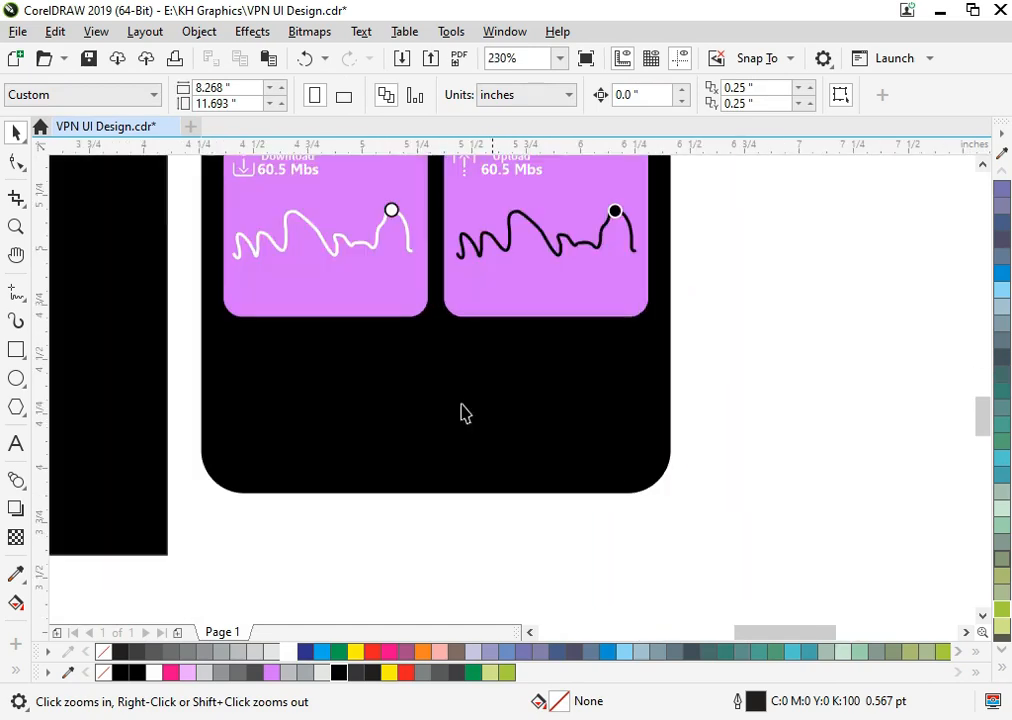
{"action": "left_click", "coordinate": [15, 350]}
{"action": "mouse_move", "coordinate": [221, 383]}
{"action": "left_mouse_down"}
{"action": "mouse_move", "coordinate": [576, 454]}
{"action": "mouse_move", "coordinate": [643, 457]}
{"action": "left_mouse_up"}
{"action": "left_click", "coordinate": [10, 166]}
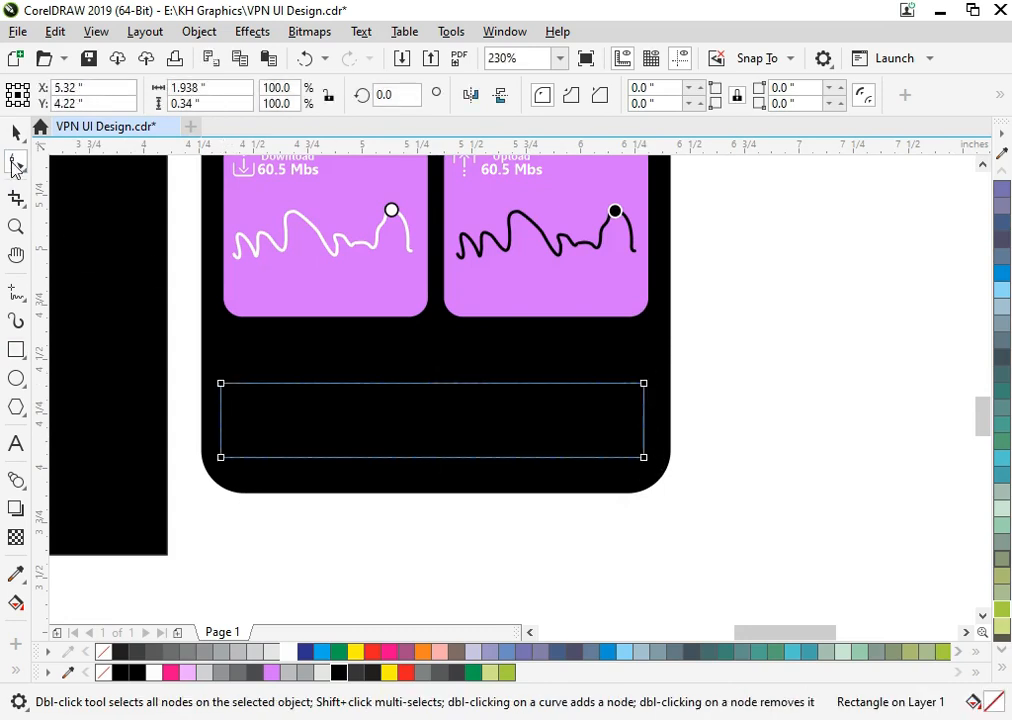
{"action": "left_click_drag", "start_coordinate": [222, 458], "coordinate": [241, 470]}
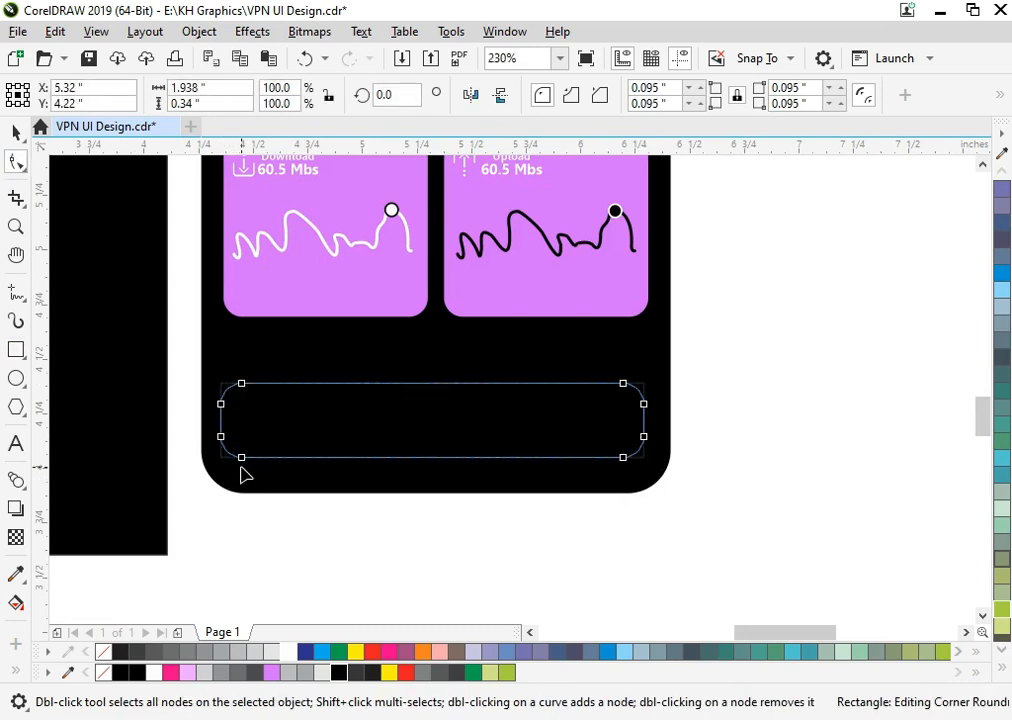
- Centre the rounded bar under the two cards and fill it with 60% grey
{"action": "key", "text": "space"}
{"action": "left_click", "coordinate": [294, 477]}
{"action": "left_click", "coordinate": [334, 438]}
{"action": "left_click", "coordinate": [354, 673]}
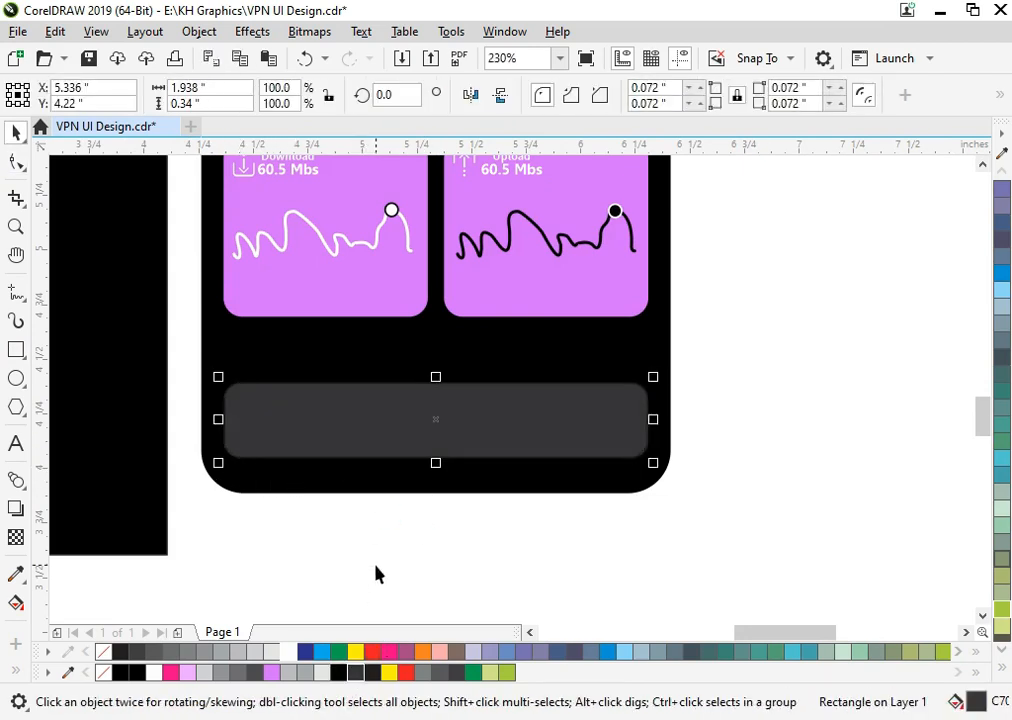
{"action": "key", "text": "z"}
{"action": "left_click_drag", "start_coordinate": [208, 355], "coordinate": [648, 578]}
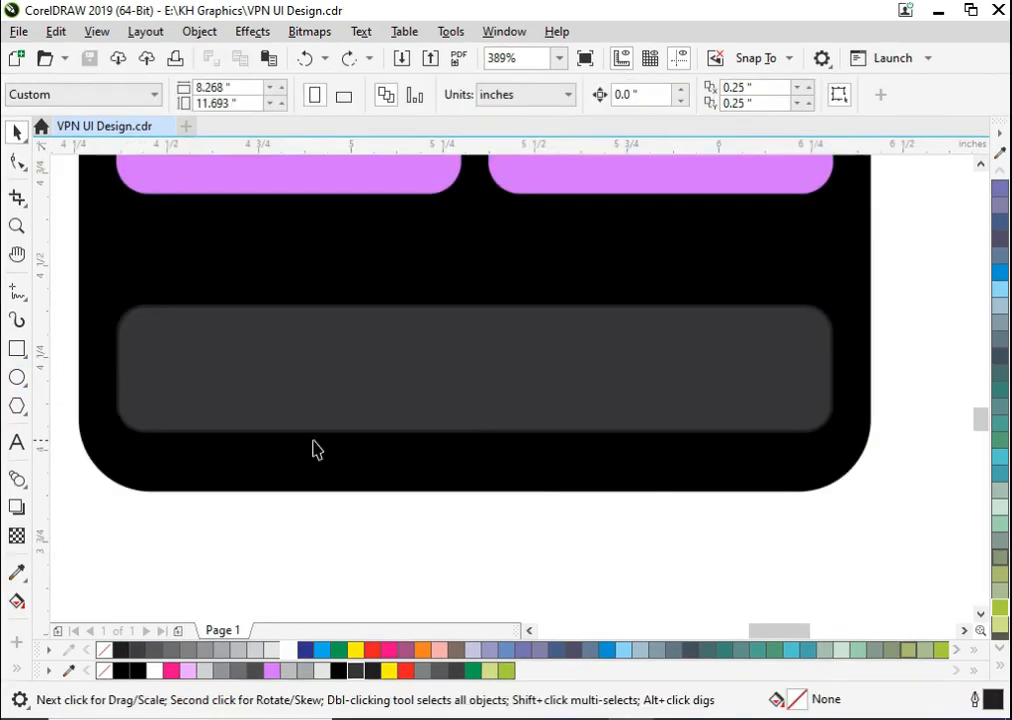
{"action": "left_click", "coordinate": [199, 400]}
{"action": "left_click", "coordinate": [300, 672]}
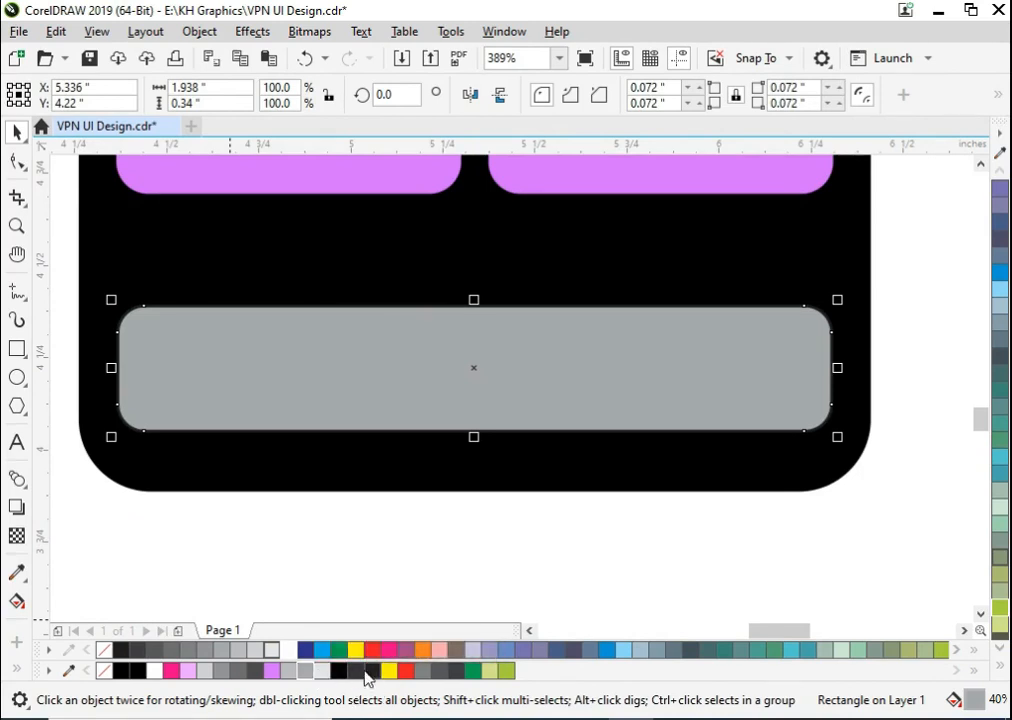
{"action": "left_click", "coordinate": [436, 676]}
{"action": "left_click", "coordinate": [431, 676]}
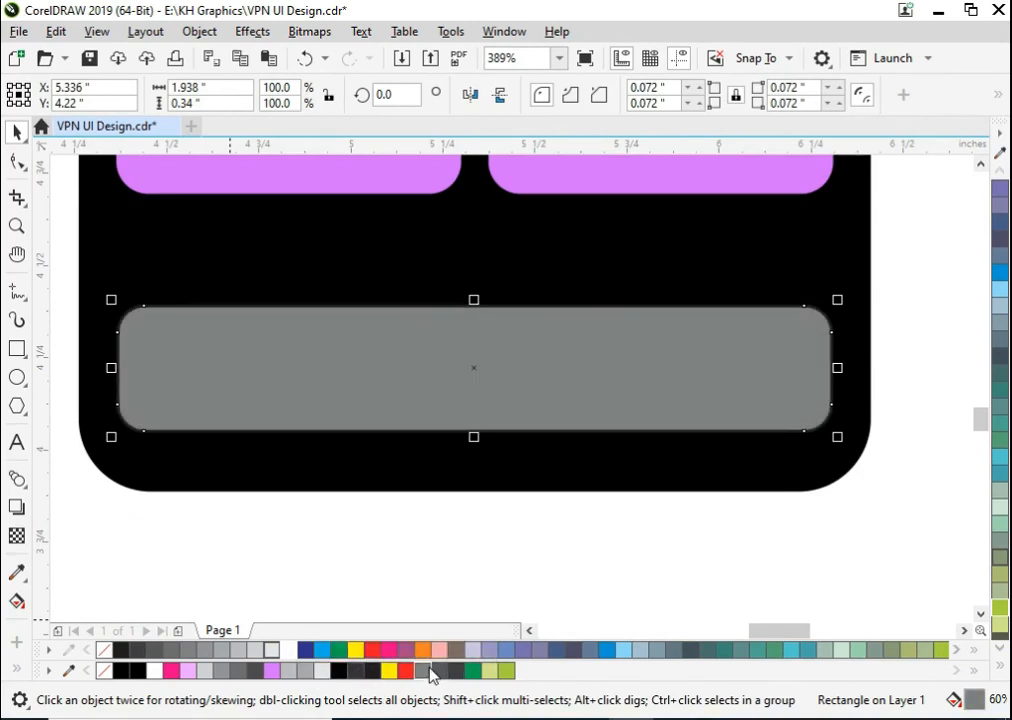
{"action": "left_click", "coordinate": [296, 562]}
- Draw an ellipse at the bar's left end and set its size to 0.2 by 0.2 inches
{"action": "left_click", "coordinate": [17, 377]}
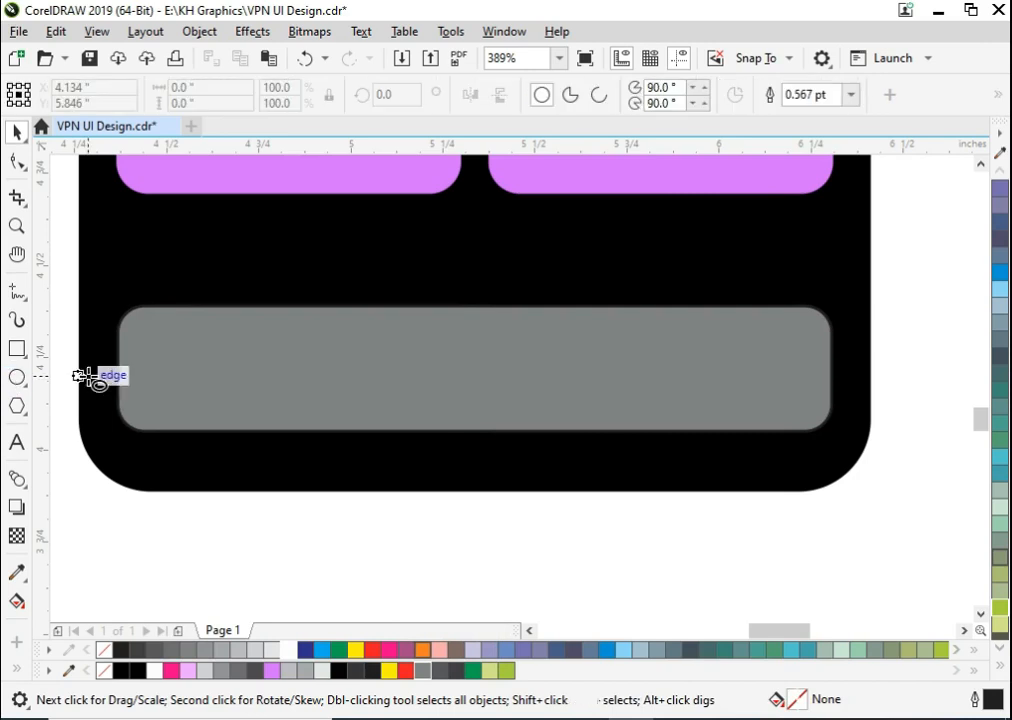
{"action": "left_click_drag", "start_coordinate": [133, 332], "coordinate": [235, 427]}
{"action": "key", "text": "space"}
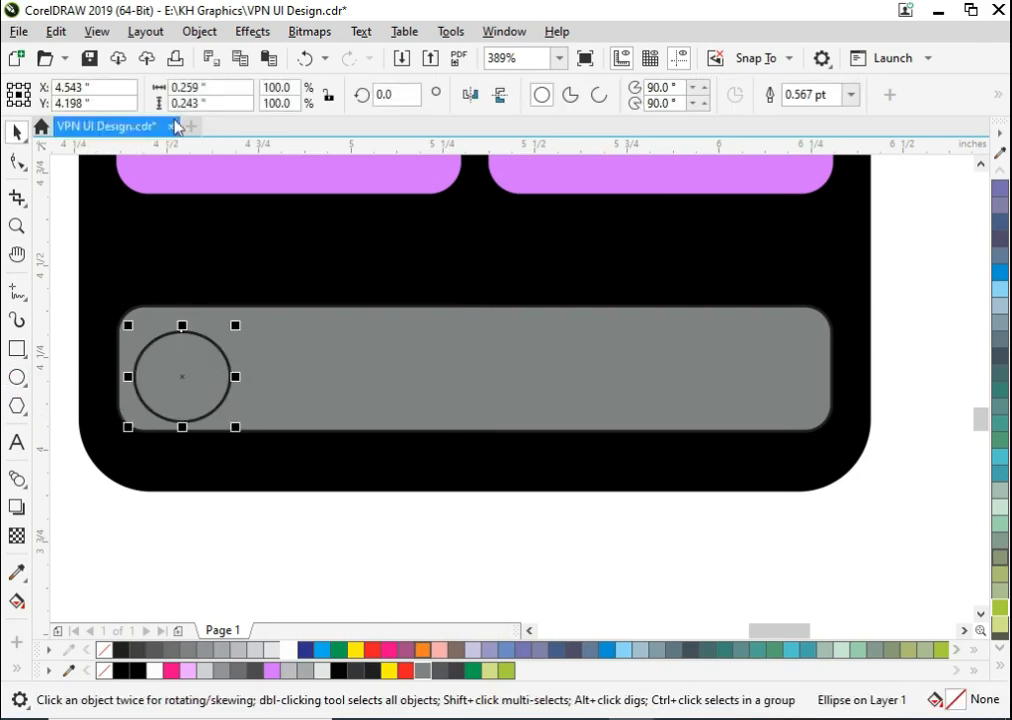
{"action": "type", "text": ".2"}
{"action": "key", "text": "Tab"}
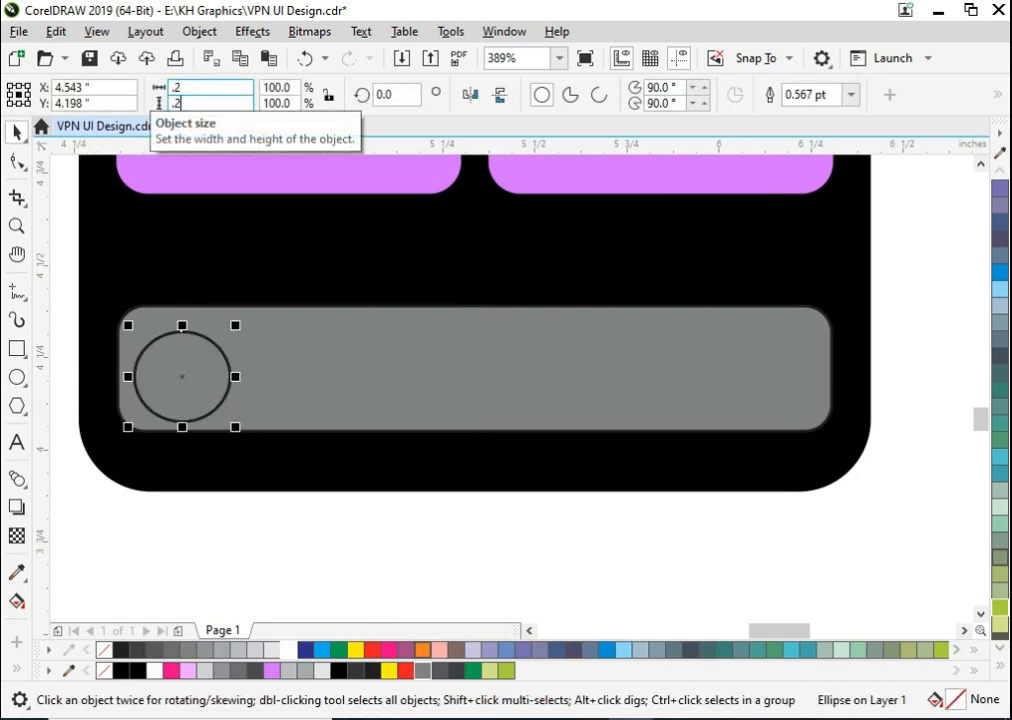
{"action": "type", "text": ".2"}
{"action": "key", "text": "Return"}
{"action": "left_click", "coordinate": [242, 436]}
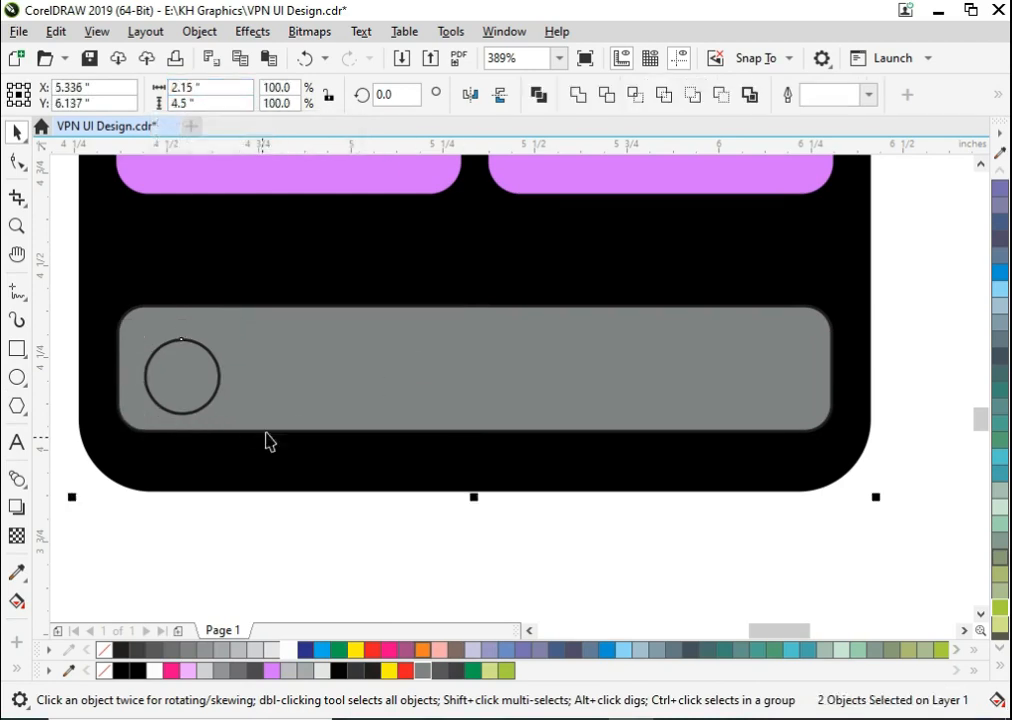
{"action": "left_click", "coordinate": [339, 529]}
- Centre the circle vertically in the bar and enlarge it to about 0.27 inches, filled light grey without an outline
{"action": "left_click", "coordinate": [135, 361]}
{"action": "left_click", "coordinate": [216, 362]}
{"action": "left_click", "coordinate": [241, 410], "text": "shift"}
{"action": "key", "text": "e"}
{"action": "left_click", "coordinate": [275, 501]}
{"action": "left_click", "coordinate": [209, 393]}
{"action": "mouse_move", "coordinate": [229, 410]}
{"action": "left_mouse_down"}
{"action": "mouse_move", "coordinate": [242, 429]}
{"action": "mouse_move", "coordinate": [234, 426]}
{"action": "left_mouse_up"}
{"action": "right_click", "coordinate": [110, 649]}
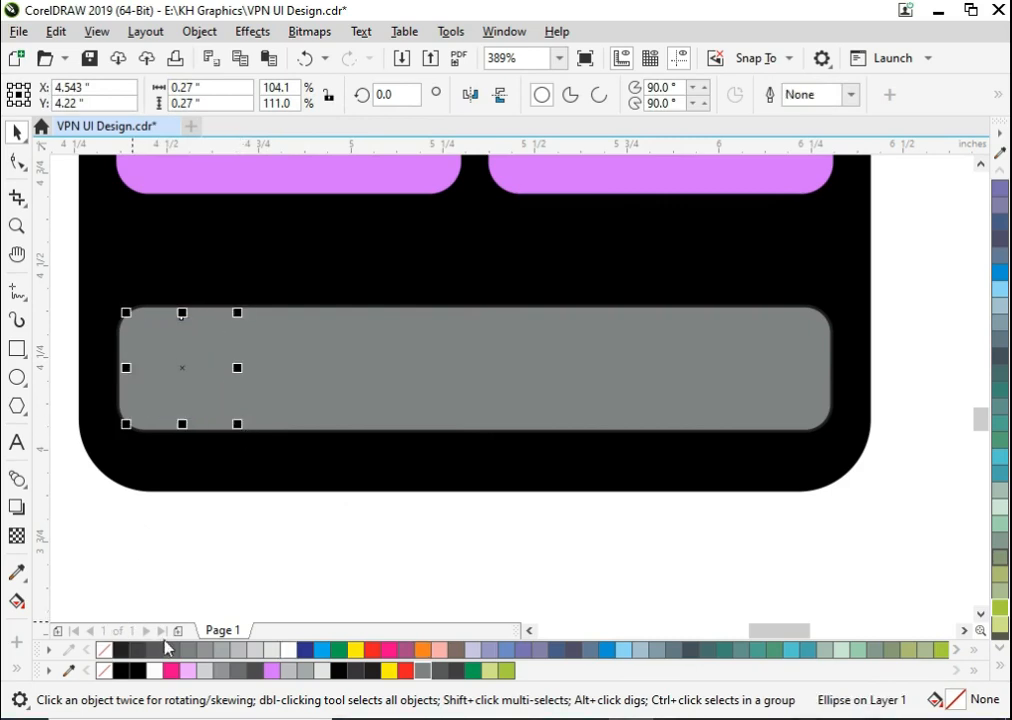
{"action": "left_click", "coordinate": [181, 552]}
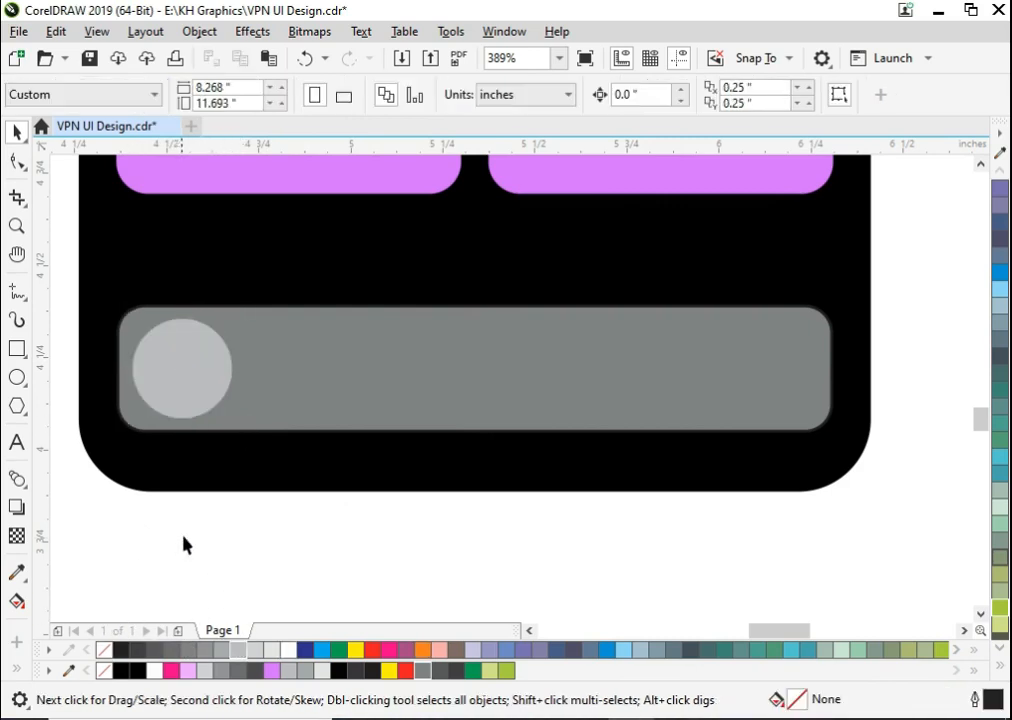
- Place the Canadian flag image inside the bar's circle with PowerClip
{"action": "key", "text": "F3"}
{"action": "left_click_drag", "start_coordinate": [214, 413], "coordinate": [715, 574]}
{"action": "key", "text": "F2"}
{"action": "left_click_drag", "start_coordinate": [690, 527], "coordinate": [780, 597]}
{"action": "key", "text": "ctrl+Home"}
{"action": "right_click", "coordinate": [537, 429]}
{"action": "left_click", "coordinate": [590, 418]}
- Scale the clipped flag image to about 0.359 by 0.273 inches so that it fits the circle
{"action": "left_click", "coordinate": [514, 360]}
{"action": "left_click_drag", "start_coordinate": [551, 360], "coordinate": [607, 346]}
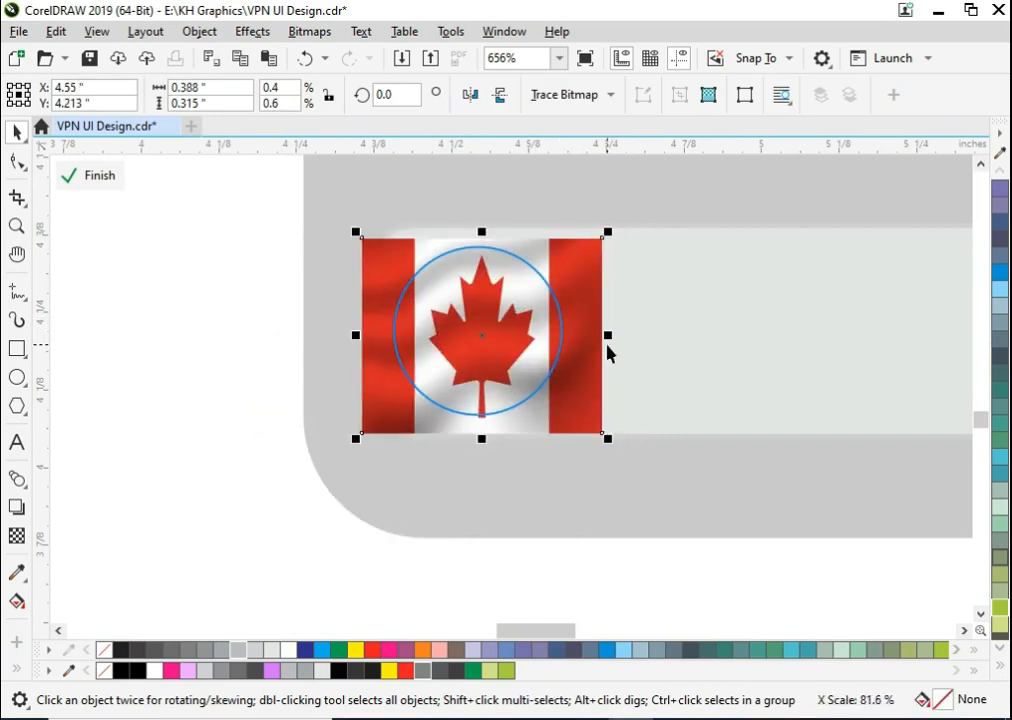
{"action": "left_click_drag", "start_coordinate": [608, 232], "coordinate": [599, 238]}
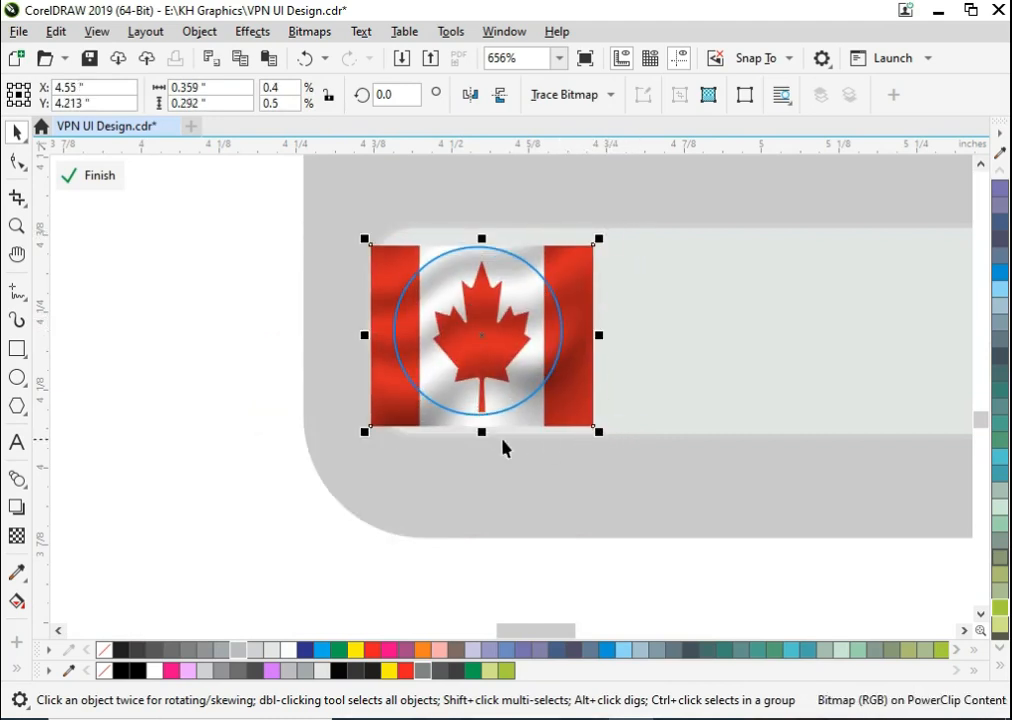
{"action": "left_click_drag", "start_coordinate": [481, 432], "coordinate": [481, 420]}
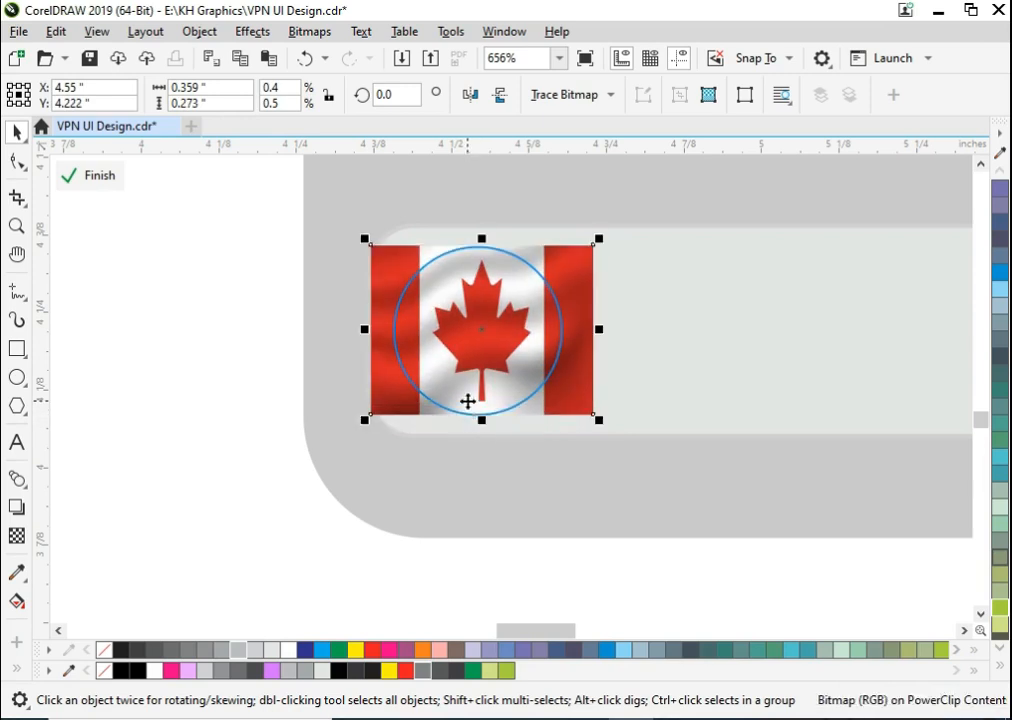
{"action": "left_click", "coordinate": [90, 180]}
{"action": "left_click", "coordinate": [250, 335]}
- Shift the flag image slightly inside its PowerClip to centre the maple leaf in the circle
{"action": "scroll", "coordinate": [382, 382], "scroll_direction": "down", "scroll_amount": 2}
{"action": "key", "text": "F2"}
{"action": "left_click_drag", "start_coordinate": [350, 329], "coordinate": [532, 431]}
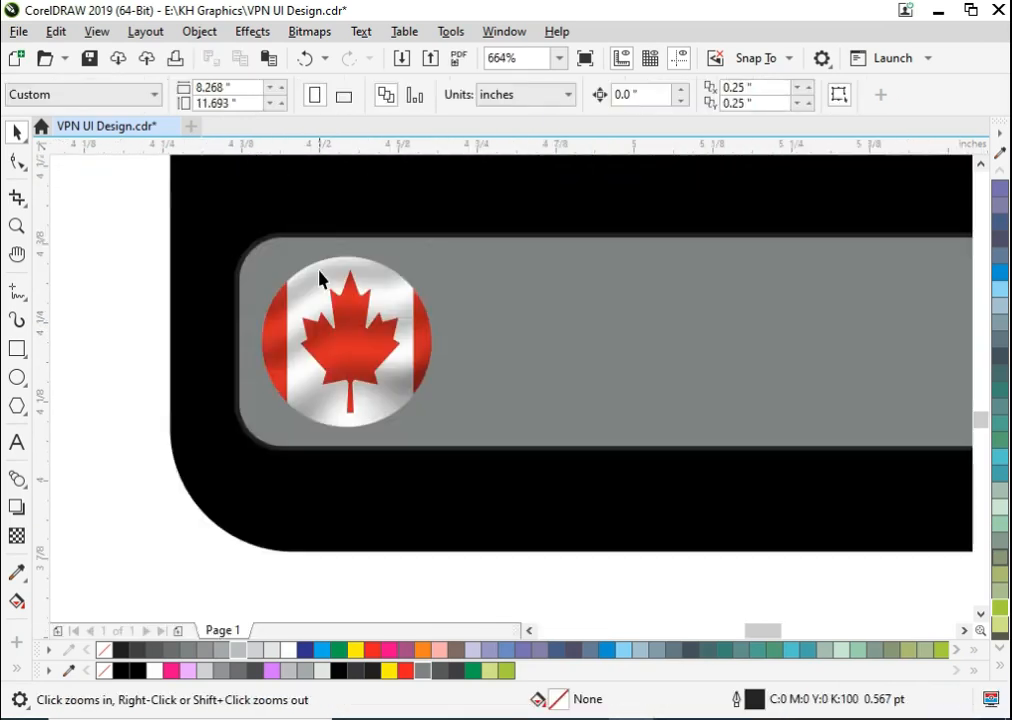
{"action": "double_click", "coordinate": [350, 337]}
{"action": "left_click_drag", "start_coordinate": [381, 341], "coordinate": [378, 342]}
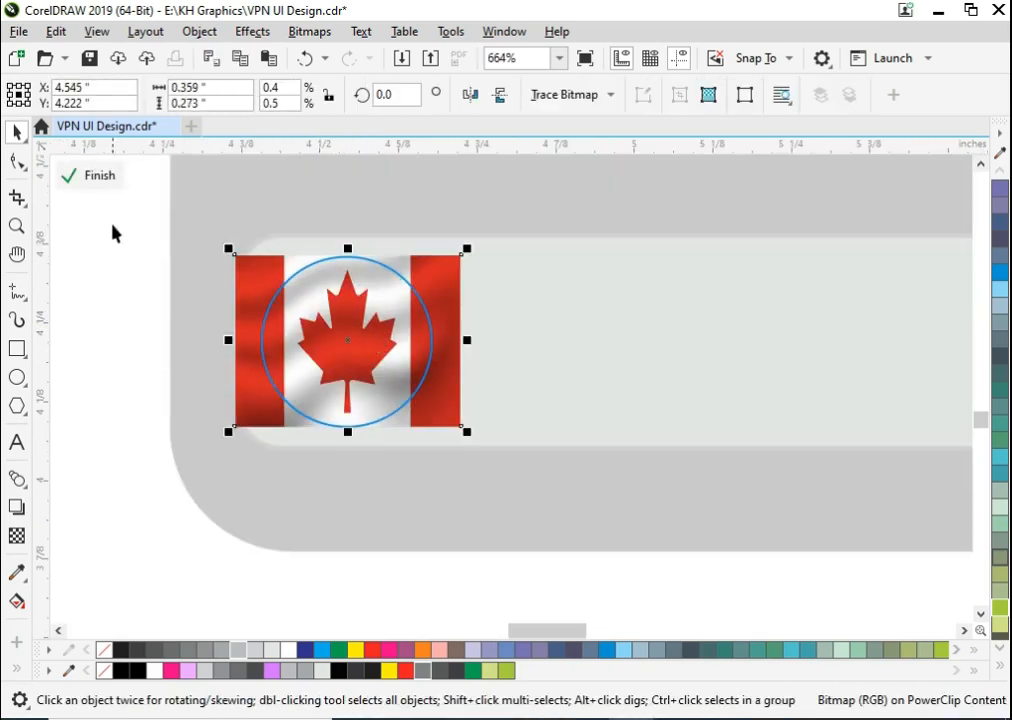
{"action": "left_click", "coordinate": [97, 179]}
{"action": "left_click", "coordinate": [96, 303]}
- Place a copy of the "60.5 Mbs" text beside the flag and change its wording to "Canada"
{"action": "scroll", "coordinate": [130, 370], "scroll_direction": "down", "scroll_amount": 2}
{"action": "key", "text": "F2"}
{"action": "left_click_drag", "start_coordinate": [167, 296], "coordinate": [565, 499]}
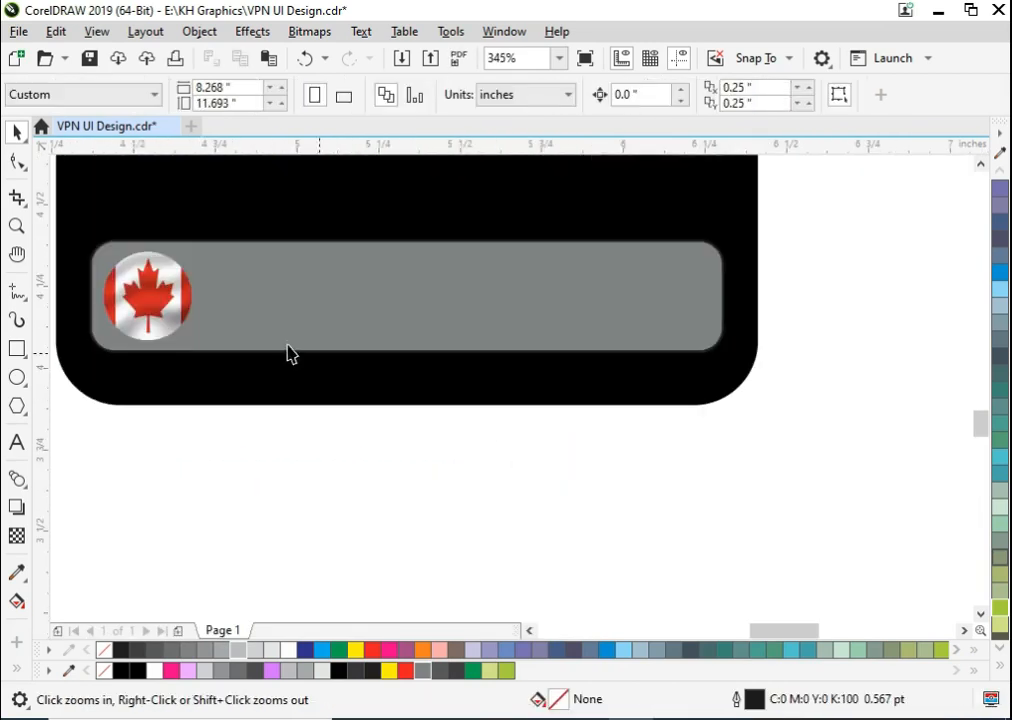
{"action": "scroll", "coordinate": [313, 360], "scroll_direction": "down", "scroll_amount": 2}
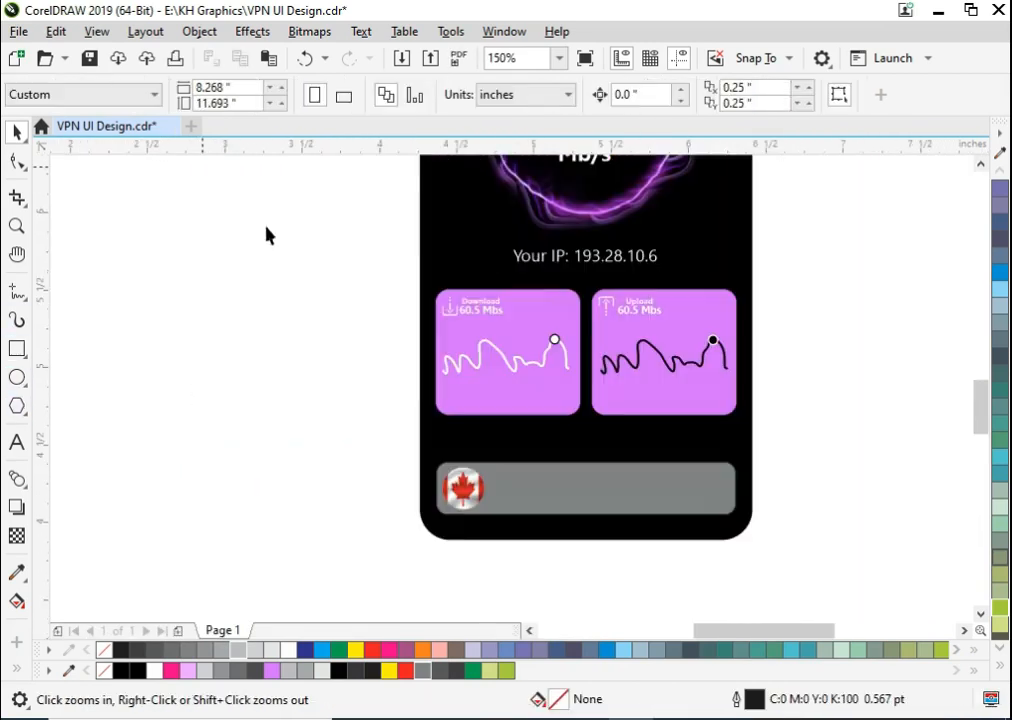
{"action": "left_click", "coordinate": [484, 310]}
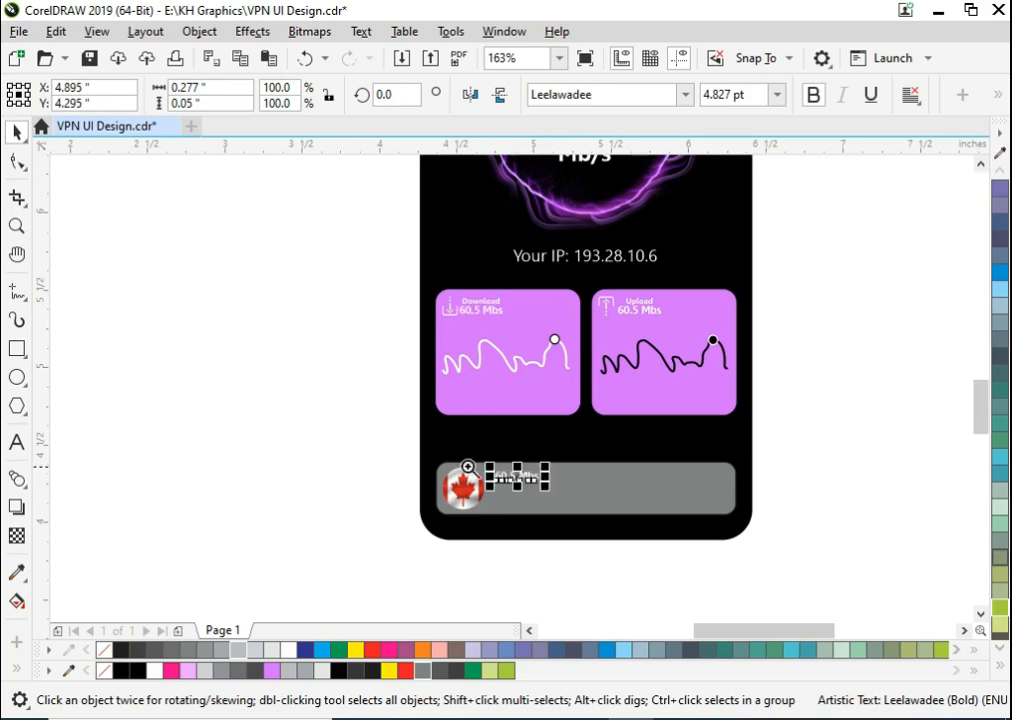
{"action": "left_click_drag", "start_coordinate": [468, 467], "coordinate": [666, 594]}
{"action": "key", "text": "F8"}
{"action": "type", "text": "Canada"}
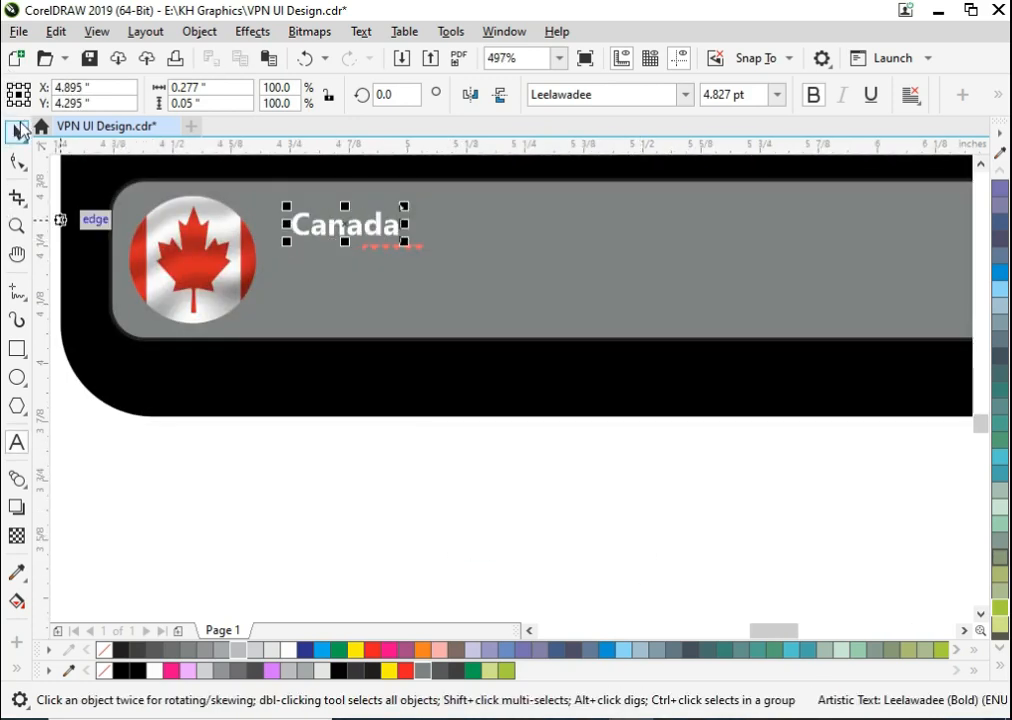
- Enlarge the "Canada" text to about 6.695 pt and place a copy directly below it
{"action": "left_click", "coordinate": [17, 130]}
{"action": "left_click", "coordinate": [391, 239]}
{"action": "left_click", "coordinate": [391, 233]}
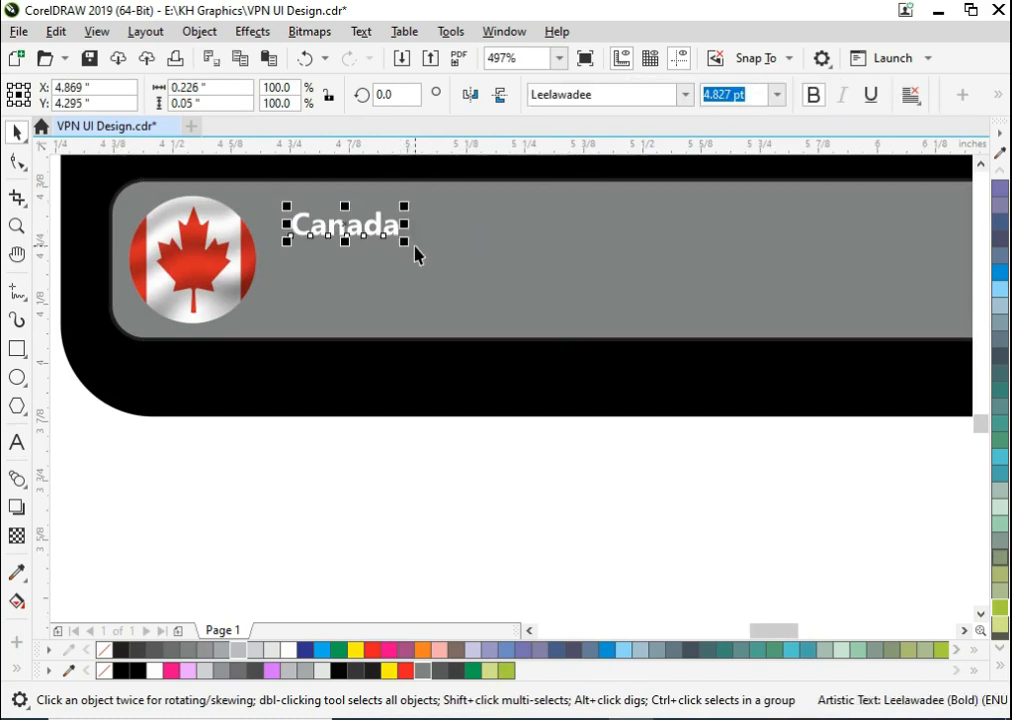
{"action": "left_click_drag", "start_coordinate": [407, 243], "coordinate": [408, 298]}
{"action": "right_click", "coordinate": [408, 298]}
- Change the lower text to "Limited Speed" and scale it to about 4.022 pt
{"action": "double_click", "coordinate": [361, 281]}
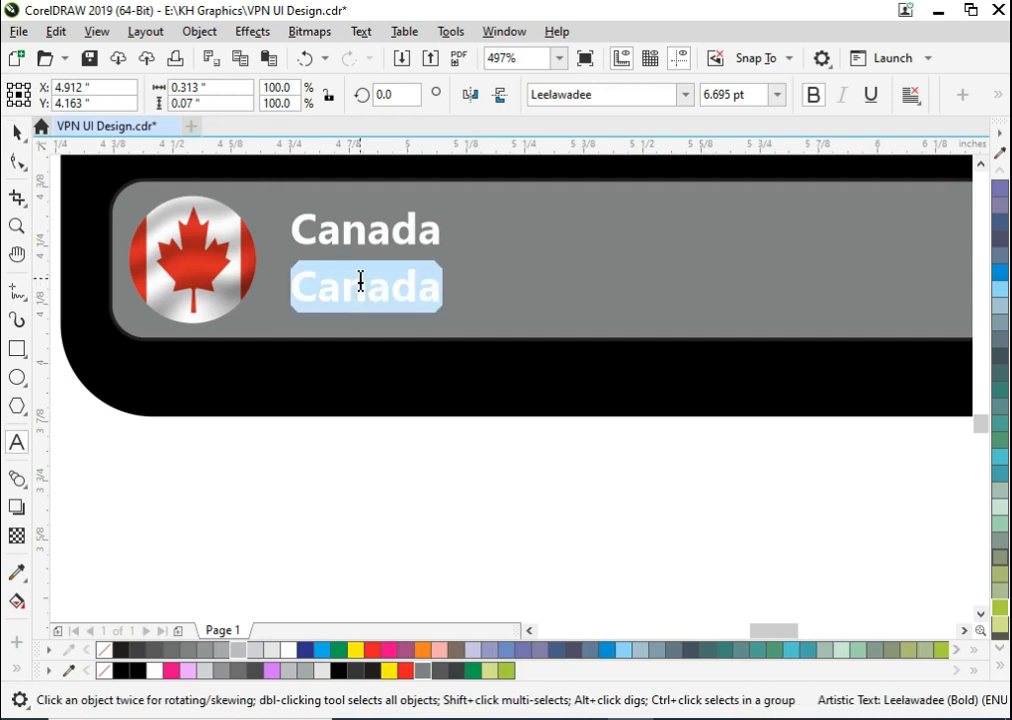
{"action": "type", "text": "Limited SA"}
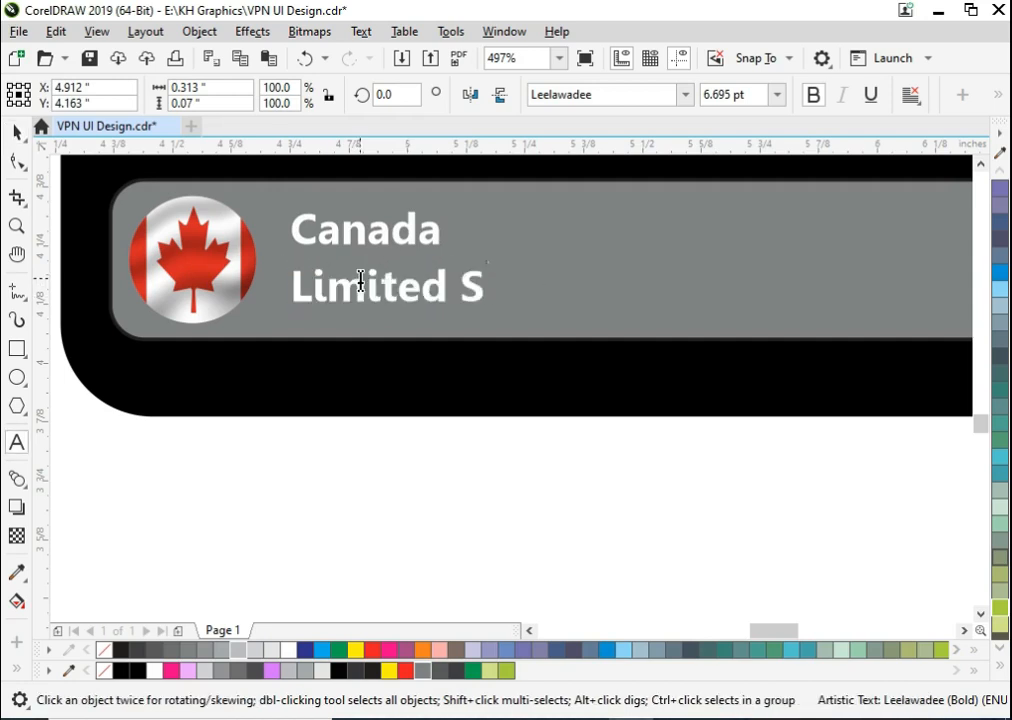
{"action": "left_click", "coordinate": [17, 158]}
{"action": "left_click_drag", "start_coordinate": [595, 262], "coordinate": [477, 246]}
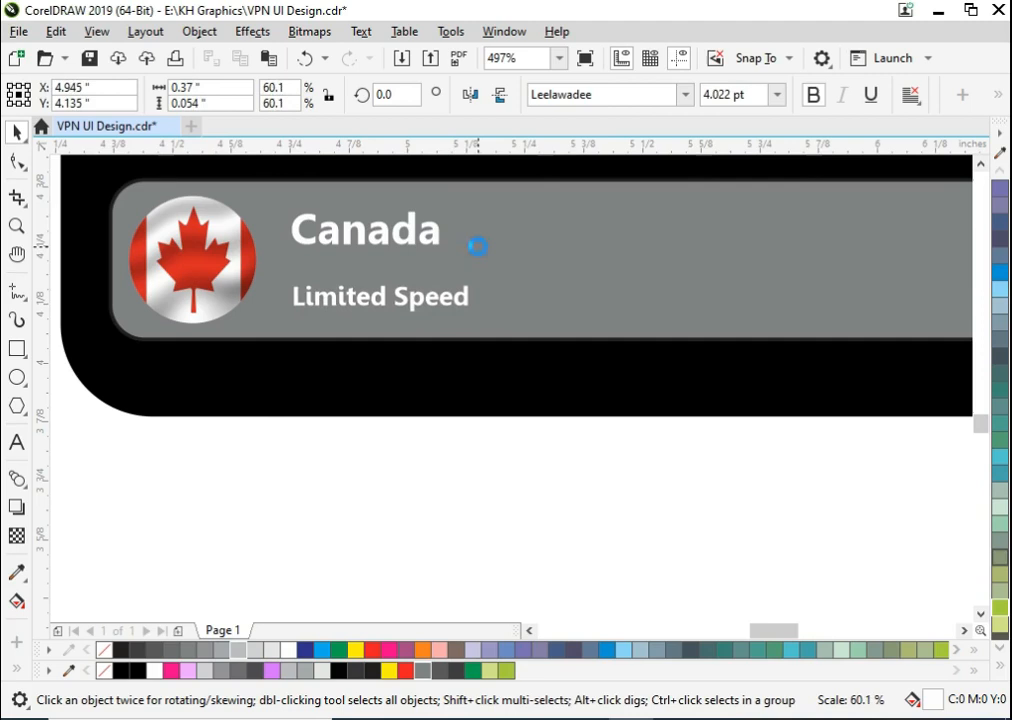
{"action": "left_click", "coordinate": [415, 420]}
- Copy the "Limited Speed" text to the bar's upper right end and change the copy to "Change"
{"action": "scroll", "coordinate": [415, 418], "scroll_direction": "down", "scroll_amount": 1}
{"action": "key", "text": "F2"}
{"action": "left_click_drag", "start_coordinate": [284, 301], "coordinate": [750, 415]}
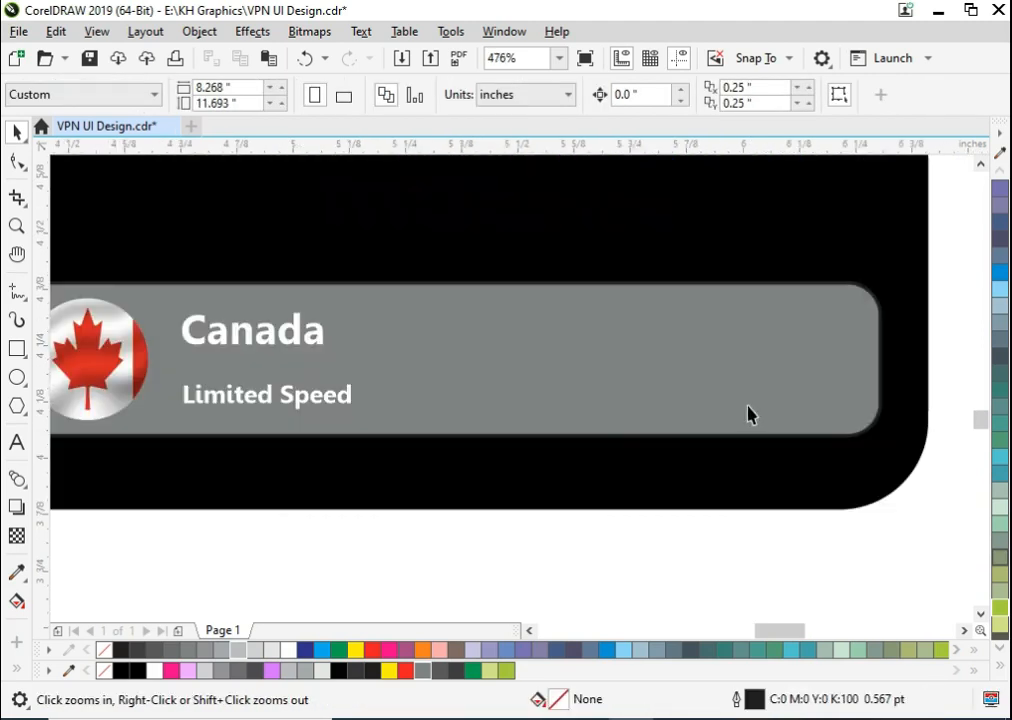
{"action": "left_click_drag", "start_coordinate": [303, 403], "coordinate": [738, 344]}
{"action": "right_click", "coordinate": [738, 344]}
{"action": "key", "text": "F8"}
{"action": "key", "text": "ctrl+a"}
{"action": "type", "text": "C"}
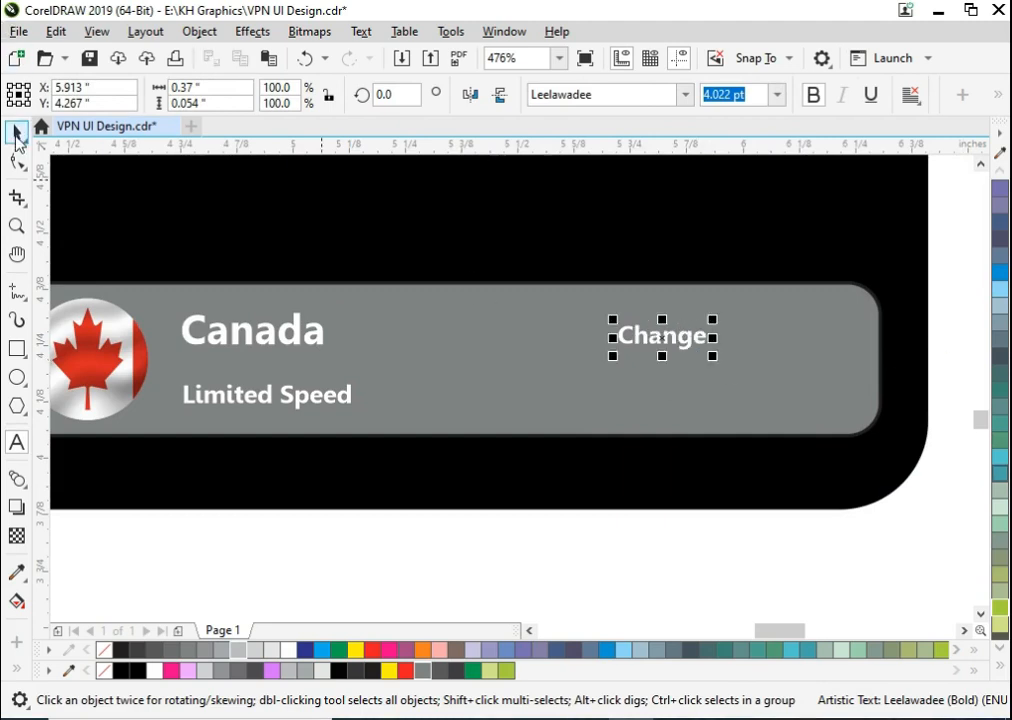
{"action": "left_click_drag", "start_coordinate": [697, 333], "coordinate": [723, 334]}
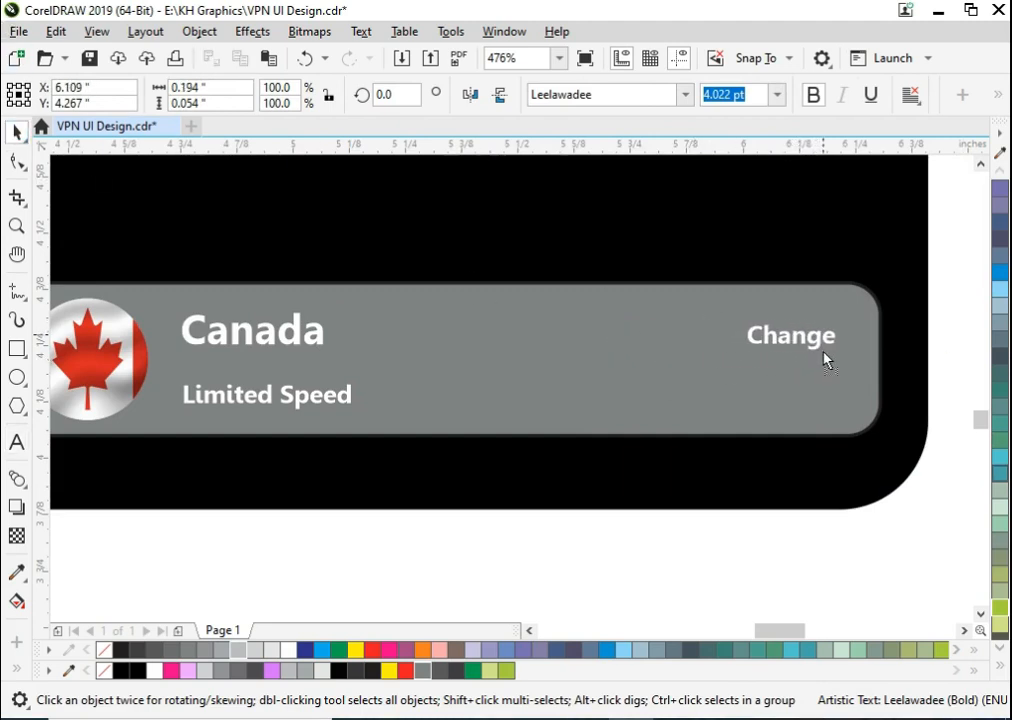
- Draw a triangle about 0.062 by 0.052 inches after "Change", filled light pink without an outline
{"action": "left_click", "coordinate": [19, 405]}
{"action": "key", "text": "F2"}
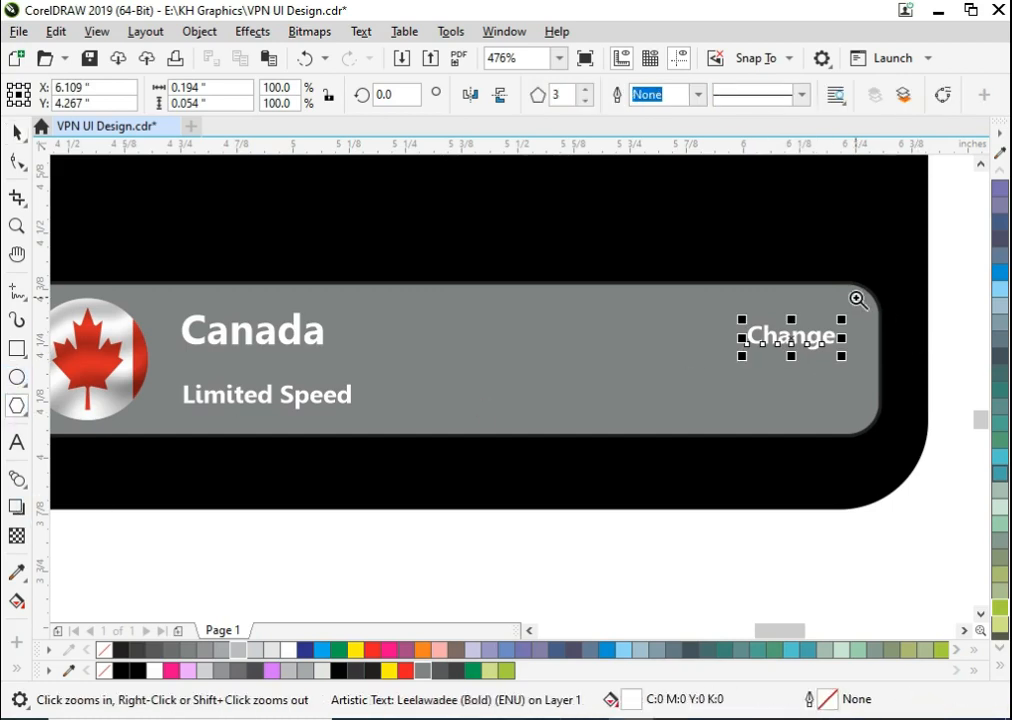
{"action": "left_click_drag", "start_coordinate": [857, 297], "coordinate": [934, 430]}
{"action": "left_click_drag", "start_coordinate": [320, 240], "coordinate": [440, 358]}
{"action": "key", "text": "space"}
{"action": "left_click", "coordinate": [193, 672]}
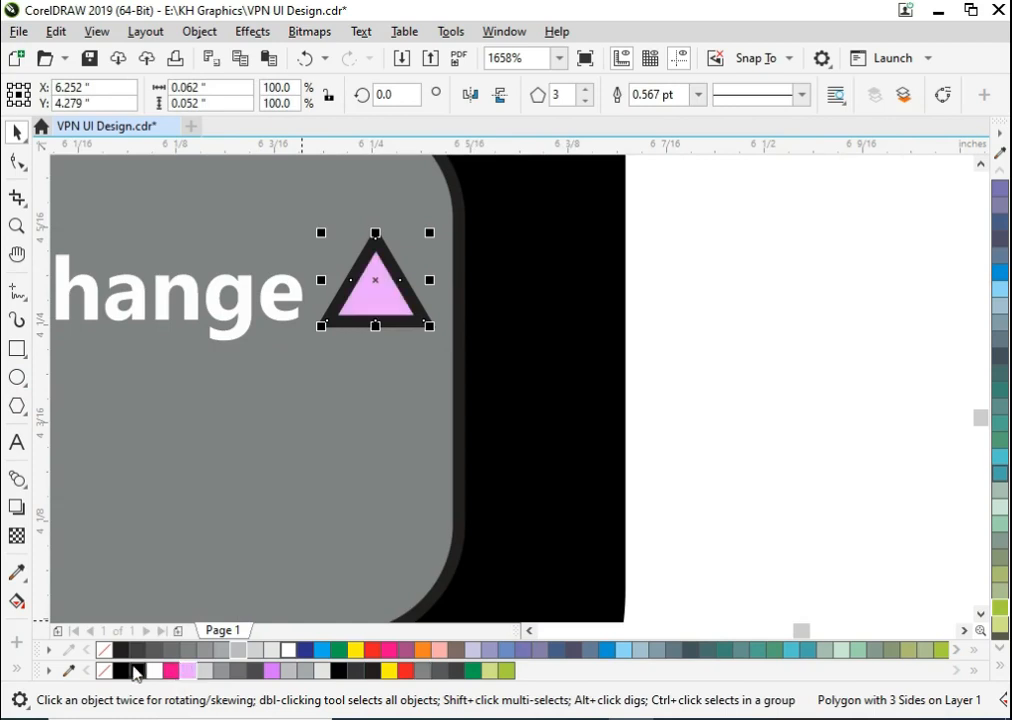
{"action": "right_click", "coordinate": [104, 670]}
- Rotate the triangle to point right and align it vertically with the "Change" text
{"action": "left_click", "coordinate": [368, 307]}
{"action": "left_click_drag", "start_coordinate": [420, 340], "coordinate": [330, 337]}
{"action": "left_click", "coordinate": [620, 328]}
{"action": "left_click_drag", "start_coordinate": [369, 290], "coordinate": [376, 299]}
{"action": "left_click", "coordinate": [299, 288], "text": "shift"}
{"action": "key", "text": "e"}
{"action": "left_click", "coordinate": [608, 331]}
- Remove the bar's outline and change its fill to a darker grey
{"action": "left_click", "coordinate": [125, 611]}
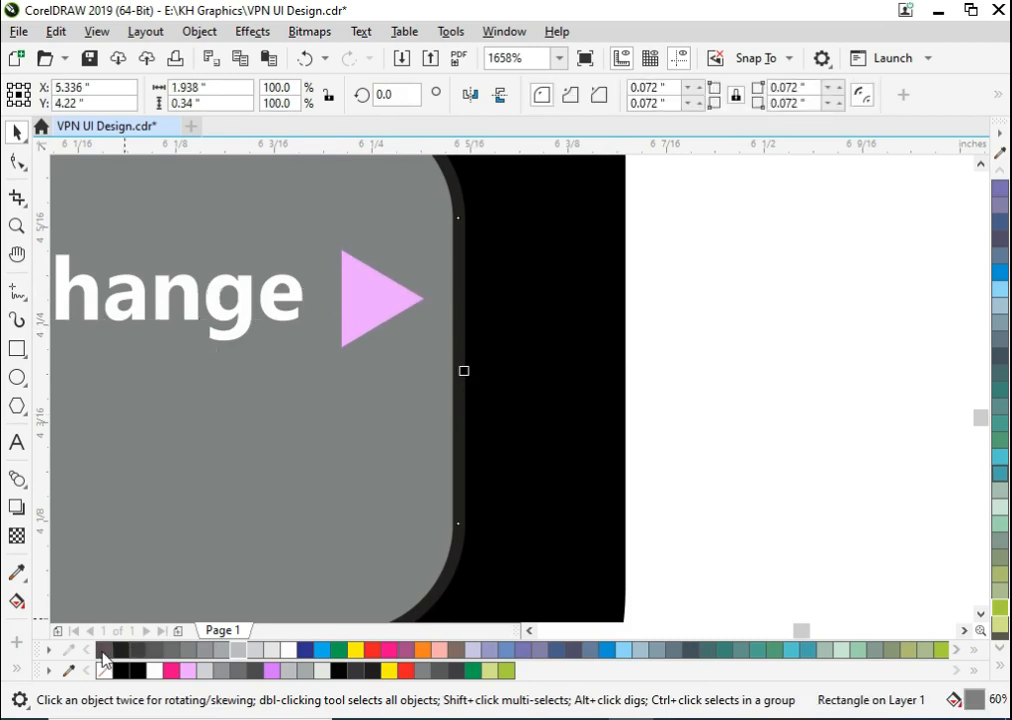
{"action": "right_click", "coordinate": [103, 651]}
{"action": "left_click", "coordinate": [695, 454]}
{"action": "scroll", "coordinate": [710, 445], "scroll_direction": "down", "scroll_amount": 3}
{"action": "key", "text": "F2"}
{"action": "left_click_drag", "start_coordinate": [714, 387], "coordinate": [451, 499]}
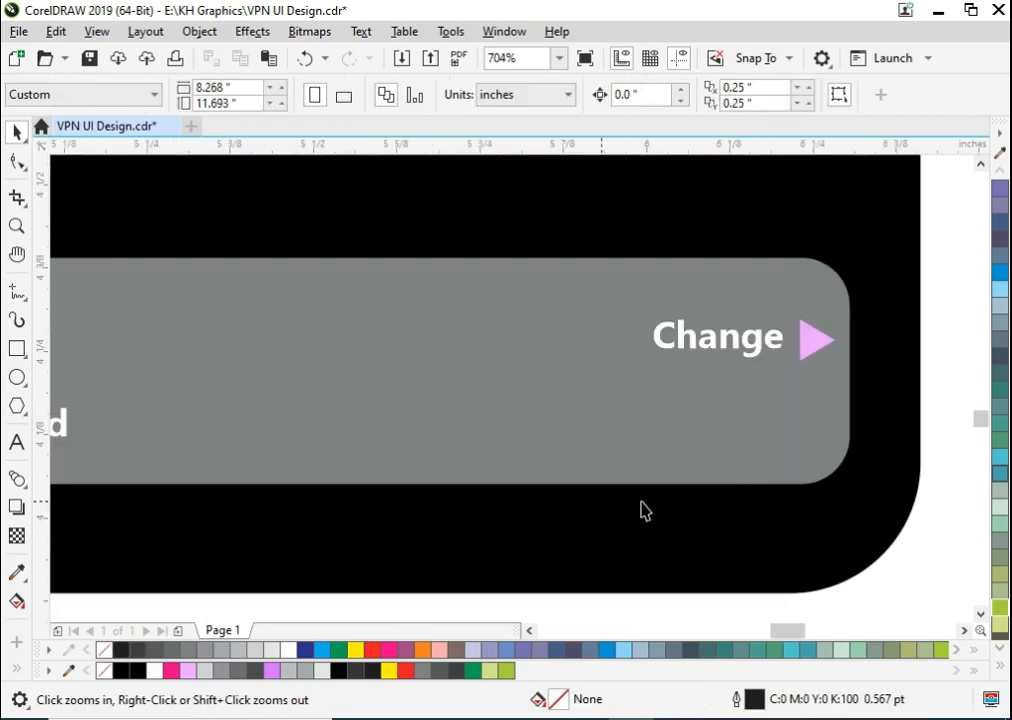
{"action": "left_click", "coordinate": [708, 410]}
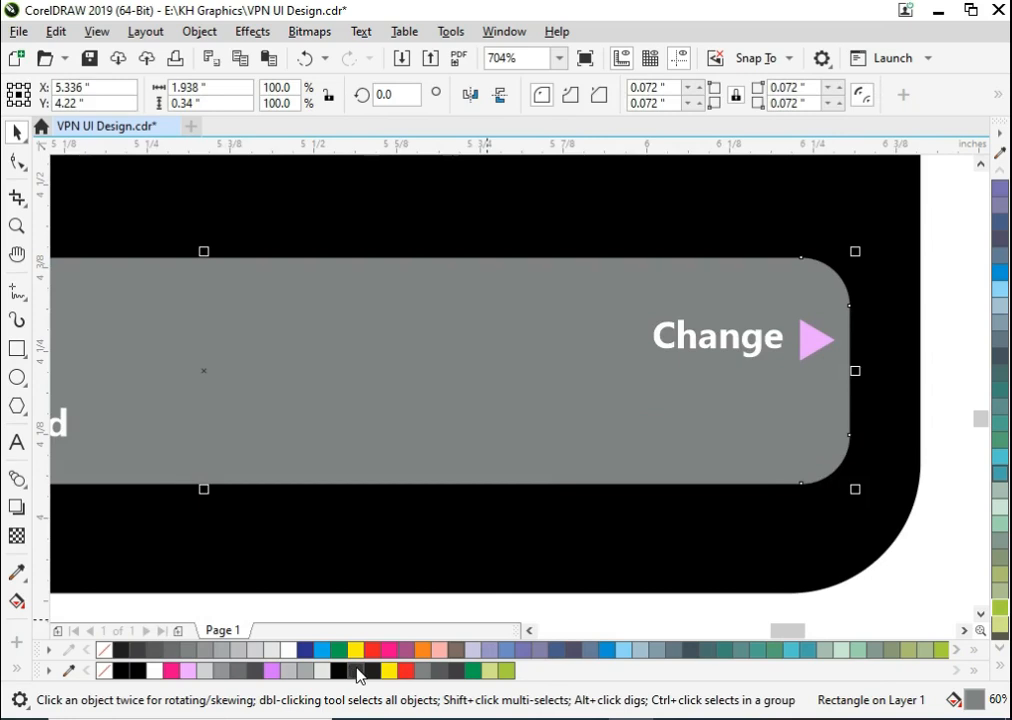
{"action": "left_click", "coordinate": [358, 670]}
{"action": "left_click", "coordinate": [440, 672]}
- Copy the "Limited Speed" text to its right, change the copy to "168ms" and scale it to about 0.165 by 0.041 inches
{"action": "scroll", "coordinate": [720, 414], "scroll_direction": "down", "scroll_amount": 3}
{"action": "key", "text": "F2"}
{"action": "left_click_drag", "start_coordinate": [797, 339], "coordinate": [364, 494]}
{"action": "left_click", "coordinate": [408, 530]}
{"action": "left_click_drag", "start_coordinate": [342, 383], "coordinate": [633, 383]}
{"action": "left_click", "coordinate": [631, 387]}
{"action": "left_click", "coordinate": [630, 387]}
{"action": "double_click", "coordinate": [630, 386]}
{"action": "type", "text": "168m"}
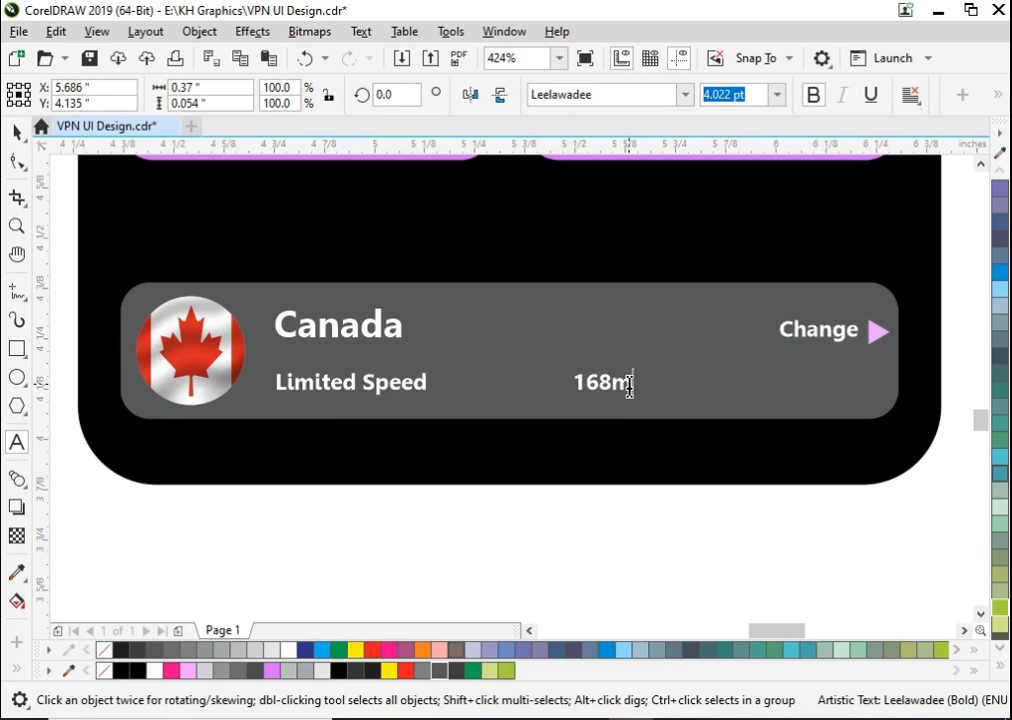
{"action": "key", "text": "Escape"}
{"action": "left_click_drag", "start_coordinate": [628, 385], "coordinate": [664, 396]}
- Draw a rectangle about 0.011 by 0.037 inches between "Limited Speed" and "168ms", filled green without an outline
{"action": "key", "text": "F2"}
{"action": "left_click_drag", "start_coordinate": [538, 353], "coordinate": [682, 440]}
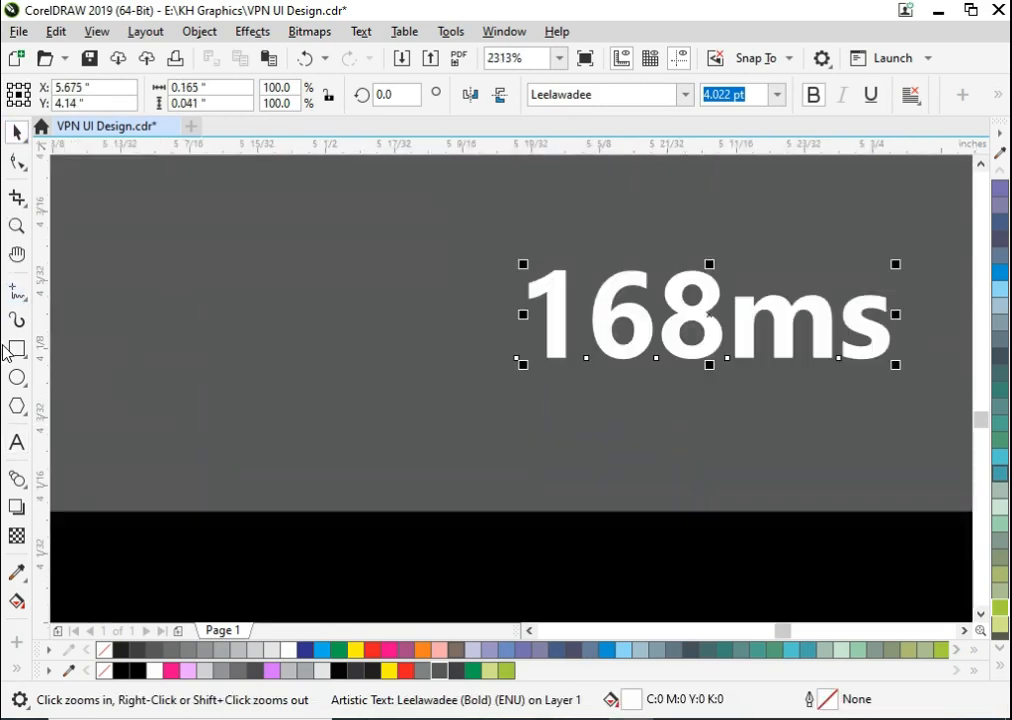
{"action": "left_click", "coordinate": [16, 348]}
{"action": "left_click_drag", "start_coordinate": [188, 245], "coordinate": [222, 337]}
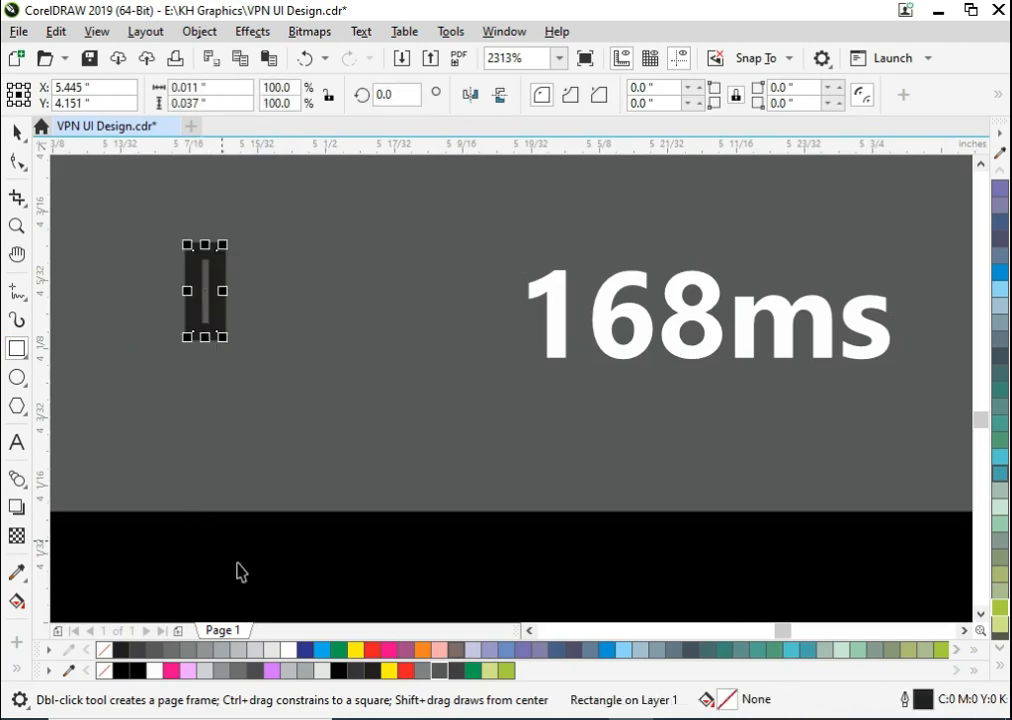
{"action": "key", "text": "space"}
{"action": "left_click", "coordinate": [476, 672]}
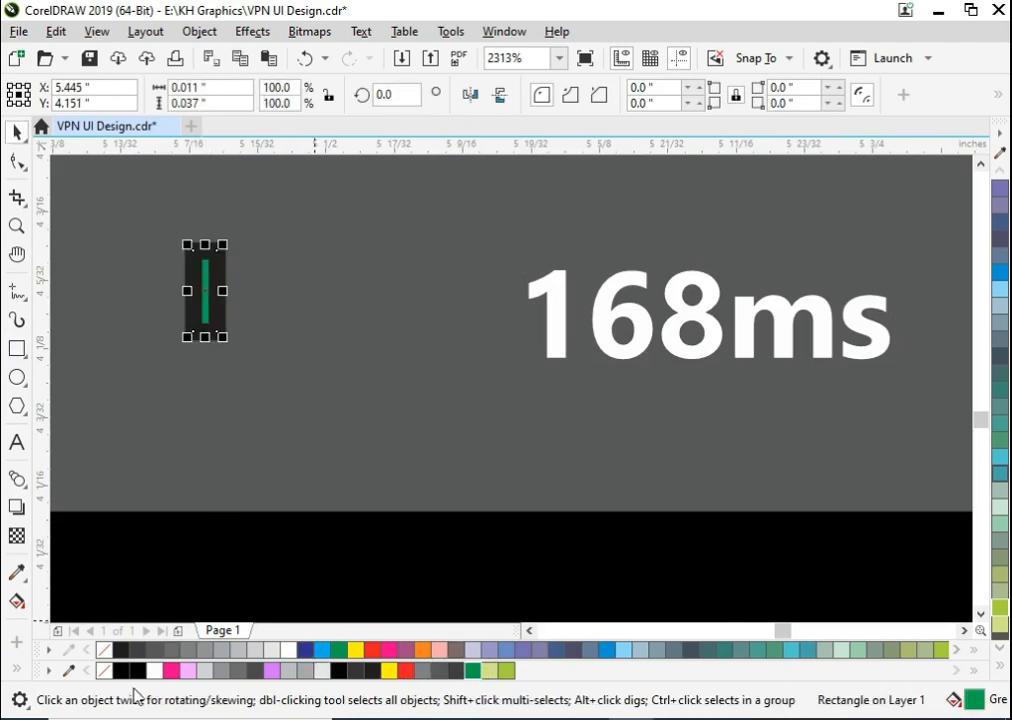
- Add three evenly spaced copies of the green bar, each taller than the last, up to about 0.063 inches high
{"action": "left_click_drag", "start_coordinate": [217, 271], "coordinate": [240, 289]}
{"action": "left_click_drag", "start_coordinate": [240, 245], "coordinate": [241, 228]}
{"action": "left_click_drag", "start_coordinate": [272, 300], "coordinate": [279, 300]}
{"action": "left_click_drag", "start_coordinate": [277, 224], "coordinate": [278, 213]}
{"action": "left_click_drag", "start_coordinate": [278, 271], "coordinate": [318, 282]}
{"action": "left_click_drag", "start_coordinate": [317, 213], "coordinate": [320, 187]}
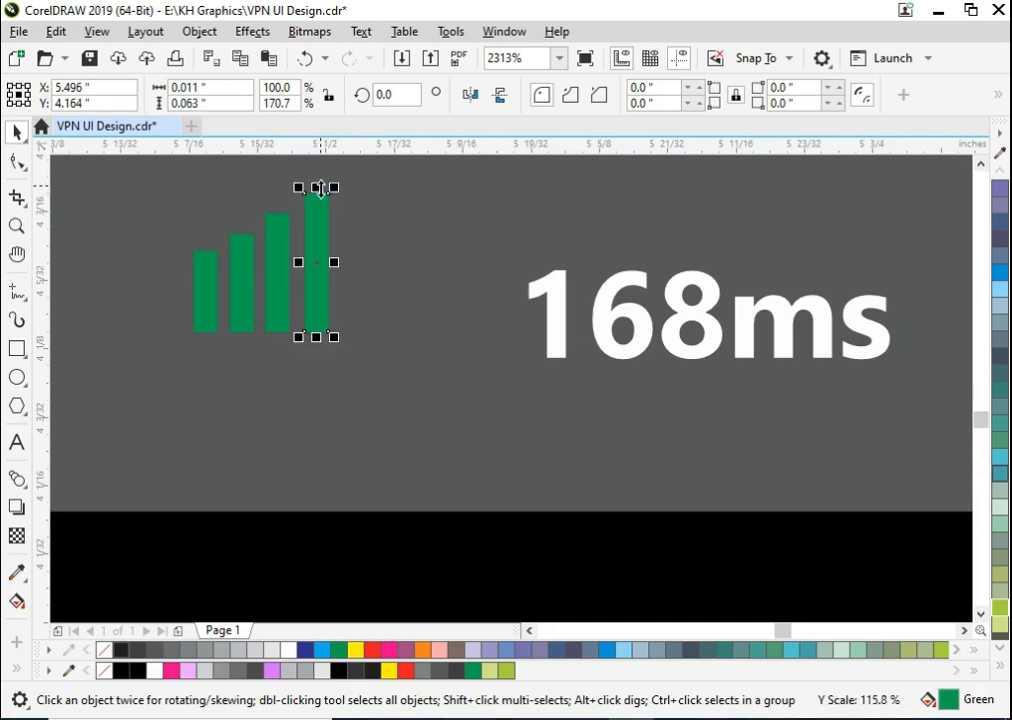
- Group the four green signal bars and move the group just beside the "168ms" text
{"action": "left_click", "coordinate": [268, 285], "text": "shift"}
{"action": "left_click", "coordinate": [242, 285], "text": "shift"}
{"action": "left_click", "coordinate": [208, 282], "text": "shift"}
{"action": "key", "text": "ctrl+g"}
{"action": "left_click_drag", "start_coordinate": [276, 296], "coordinate": [413, 323]}
{"action": "scroll", "coordinate": [585, 390], "scroll_direction": "down", "scroll_amount": 2}
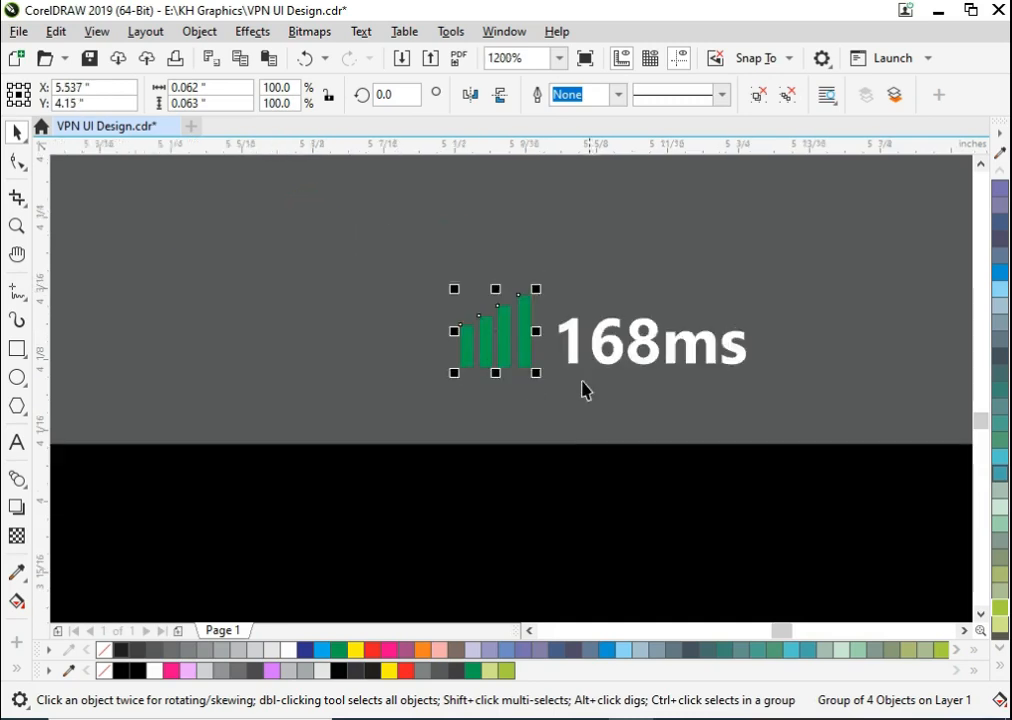
- Group the signal bars with "168ms" and shift the group slightly left on the Canada bar
{"action": "scroll", "coordinate": [585, 388], "scroll_direction": "down", "scroll_amount": 1}
{"action": "left_click", "coordinate": [635, 495]}
{"action": "scroll", "coordinate": [676, 508], "scroll_direction": "down", "scroll_amount": 1}
{"action": "left_click_drag", "start_coordinate": [693, 524], "coordinate": [550, 373]}
{"action": "key", "text": "ctrl+g"}
{"action": "left_click_drag", "start_coordinate": [618, 433], "coordinate": [562, 440]}
{"action": "left_click", "coordinate": [740, 515]}
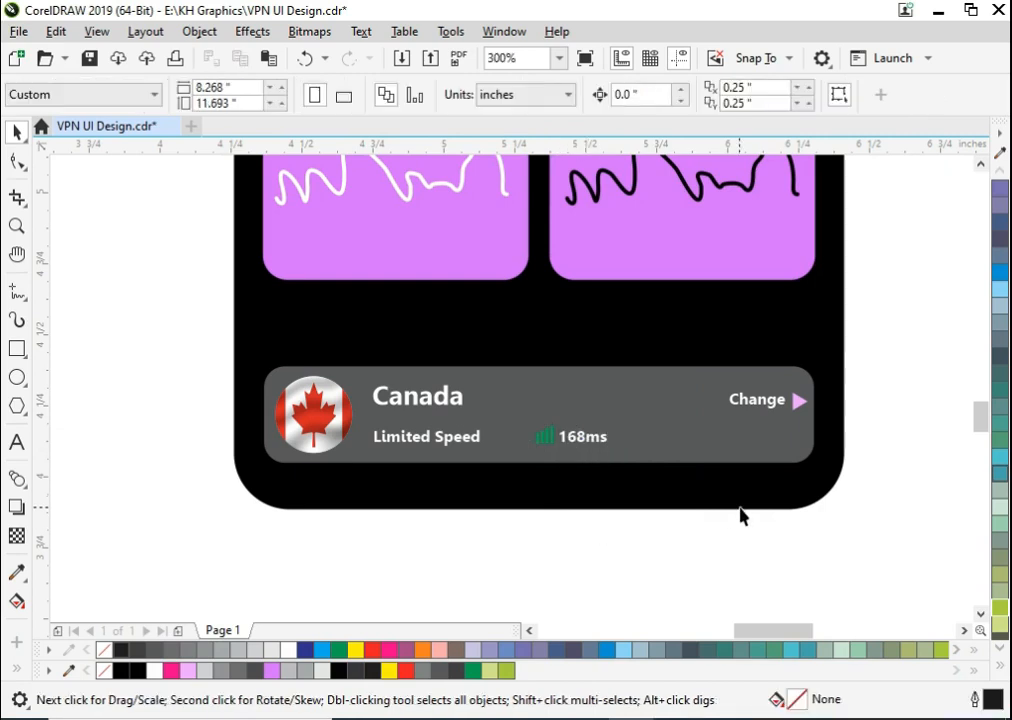
- Place a copy of the Download card's icon below the empty grey pill in the phone screen's upper left
{"action": "scroll", "coordinate": [768, 514], "scroll_direction": "down", "scroll_amount": 2}
{"action": "key", "text": "F2"}
{"action": "left_click_drag", "start_coordinate": [802, 517], "coordinate": [621, 190]}
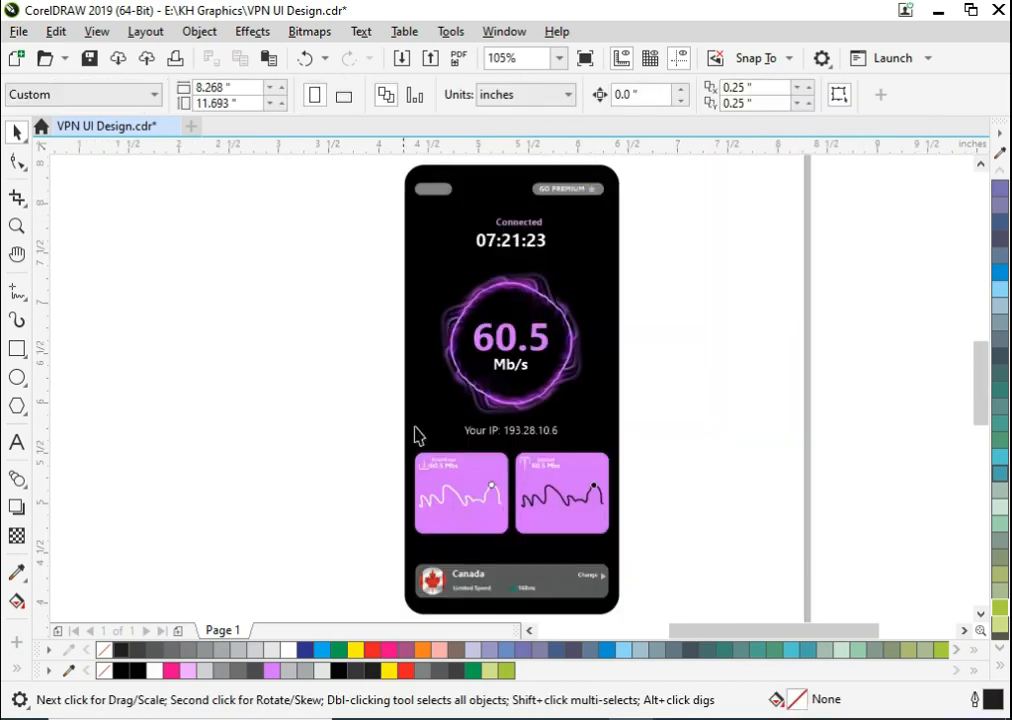
{"action": "left_click", "coordinate": [428, 478]}
{"action": "left_click_drag", "start_coordinate": [420, 470], "coordinate": [343, 242]}
{"action": "key", "text": "F2"}
{"action": "left_click_drag", "start_coordinate": [332, 158], "coordinate": [502, 285]}
{"action": "key", "text": "ctrl+u"}
{"action": "left_click", "coordinate": [330, 383]}
{"action": "left_click_drag", "start_coordinate": [330, 383], "coordinate": [232, 506]}
{"action": "left_click_drag", "start_coordinate": [282, 456], "coordinate": [610, 359]}
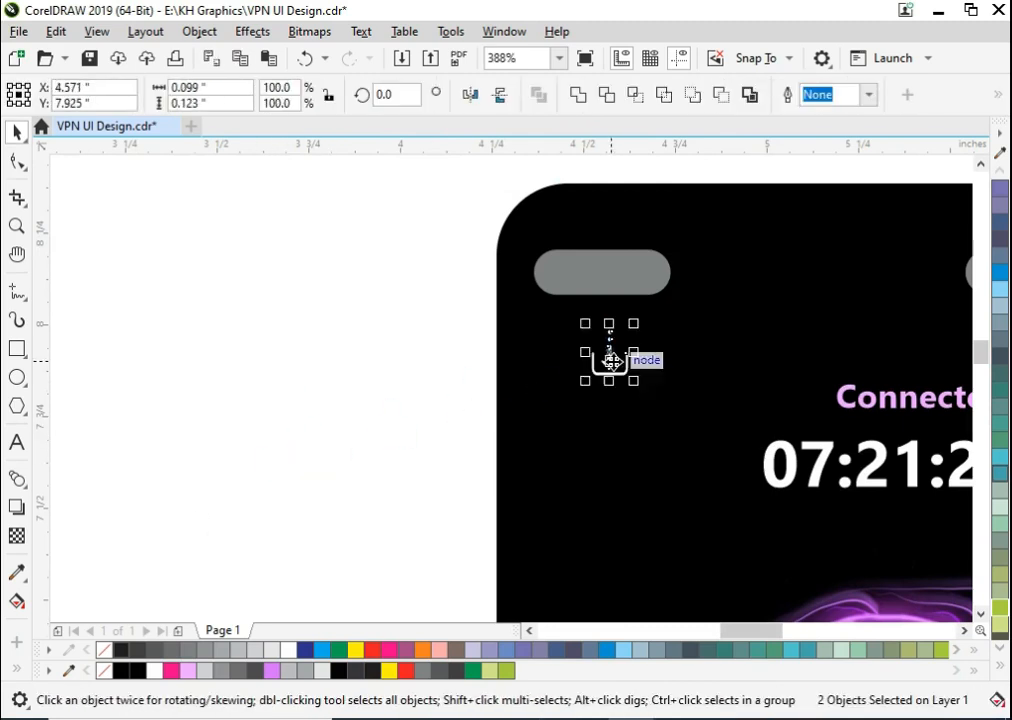
- Ungroup the copied download icon and delete its two dots and tray, keeping only the arrow
{"action": "left_click", "coordinate": [610, 359]}
{"action": "key", "text": "F2"}
{"action": "left_click_drag", "start_coordinate": [700, 458], "coordinate": [462, 242]}
{"action": "left_click", "coordinate": [239, 359]}
{"action": "left_click", "coordinate": [575, 361]}
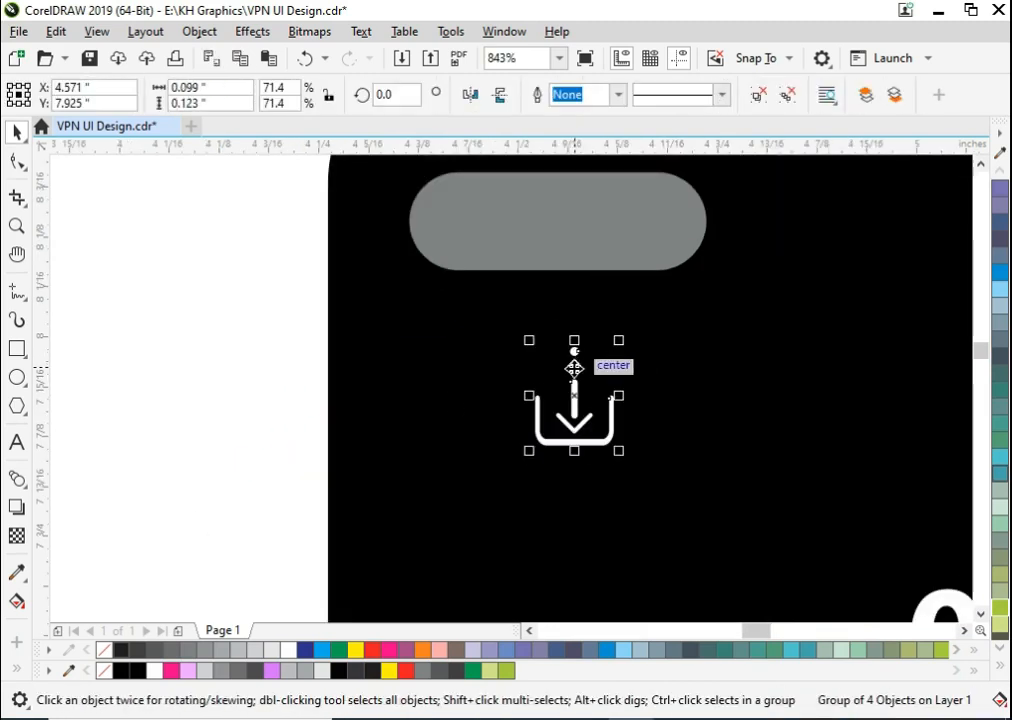
{"action": "key", "text": "ctrl+u"}
{"action": "left_click_drag", "start_coordinate": [183, 298], "coordinate": [607, 390]}
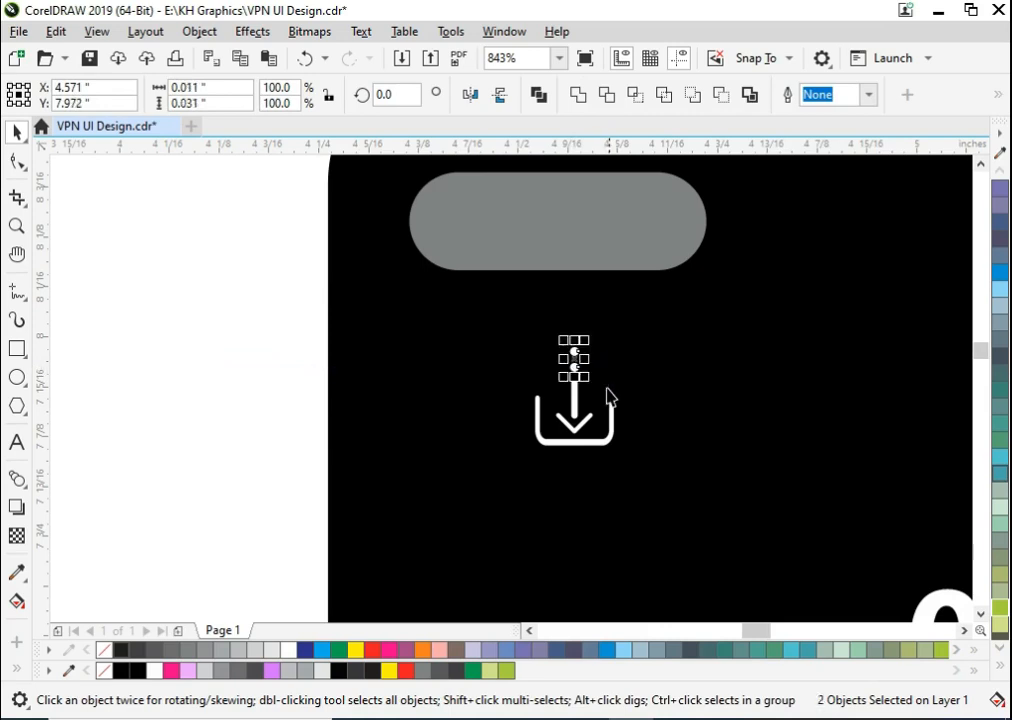
{"action": "key", "text": "Delete"}
{"action": "left_click", "coordinate": [605, 450]}
{"action": "key", "text": "Delete"}
- Group the arrow's shaft and head, move the arrow onto the grey pill and rotate it to point left
{"action": "left_click", "coordinate": [588, 411]}
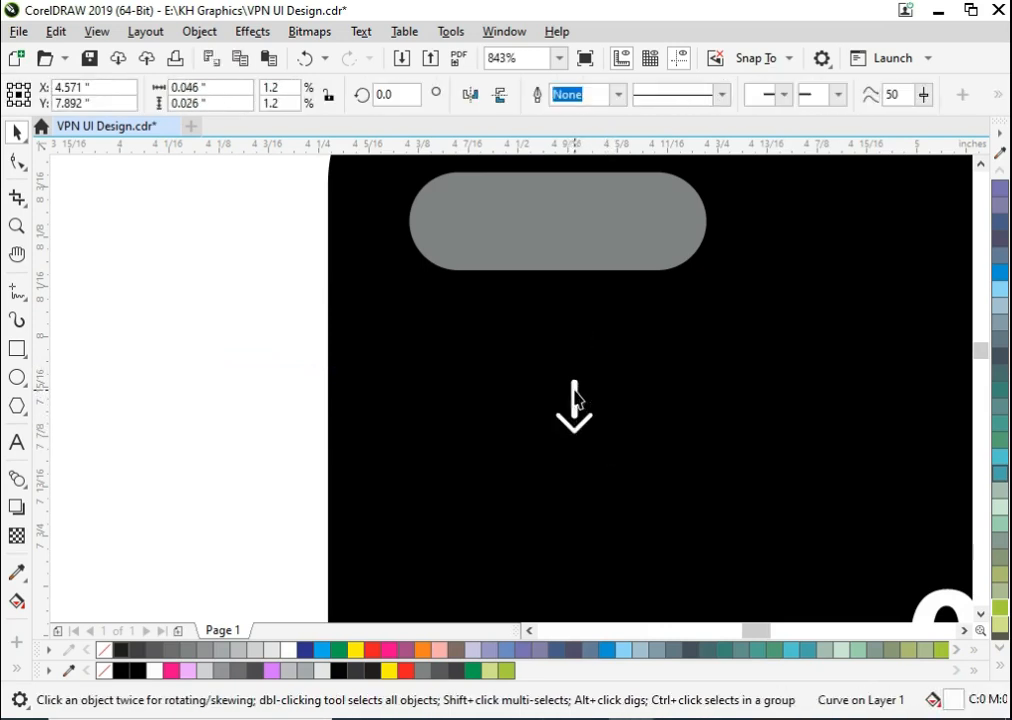
{"action": "left_click", "coordinate": [575, 396], "text": "shift"}
{"action": "key", "text": "ctrl+g"}
{"action": "left_click_drag", "start_coordinate": [574, 391], "coordinate": [555, 221]}
{"action": "left_click", "coordinate": [555, 222]}
{"action": "left_click_drag", "start_coordinate": [583, 271], "coordinate": [510, 272]}
- Enlarge the left-pointing arrow and centre it on the grey pill
{"action": "left_click", "coordinate": [493, 244], "text": "shift"}
{"action": "key", "text": "c"}
{"action": "key", "text": "e"}
{"action": "left_click", "coordinate": [332, 258]}
{"action": "left_click", "coordinate": [596, 230]}
{"action": "left_click", "coordinate": [567, 223]}
{"action": "left_click_drag", "start_coordinate": [591, 243], "coordinate": [627, 228]}
{"action": "left_click", "coordinate": [330, 271], "text": "shift"}
{"action": "key", "text": "c"}
{"action": "key", "text": "e"}
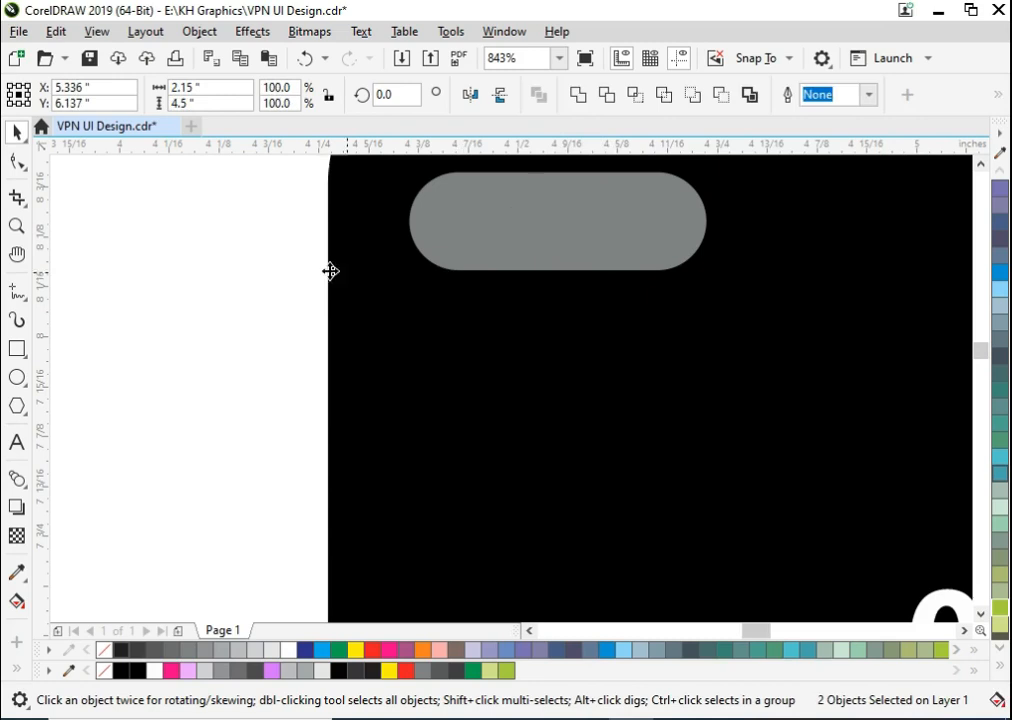
{"action": "key", "text": "ctrl+z"}
- Duplicate the phone's black rounded background to the left of the finished screen as a second blank screen
{"action": "key", "text": "ctrl+z"}
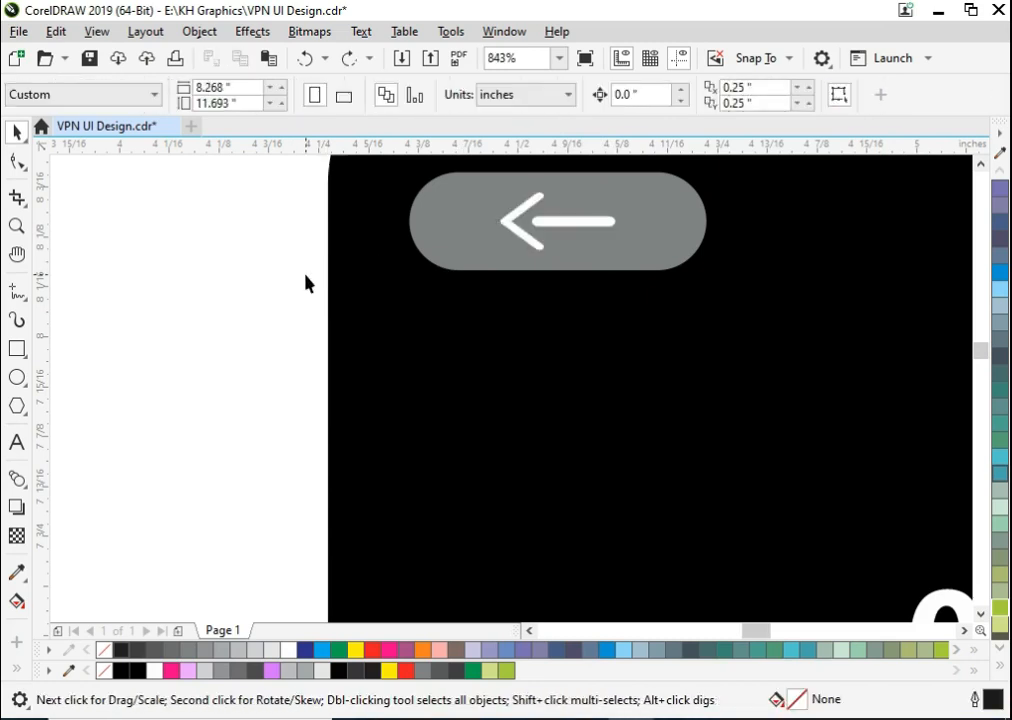
- Save the drawing with the finished back-arrow pill
{"action": "scroll", "coordinate": [438, 256], "scroll_direction": "down", "scroll_amount": 4}
{"action": "scroll", "coordinate": [406, 243], "scroll_direction": "down", "scroll_amount": 1}
{"action": "key", "text": "F2"}
{"action": "left_click_drag", "start_coordinate": [405, 218], "coordinate": [714, 668]}
{"action": "key", "text": "F4"}
{"action": "key", "text": "ctrl+s"}
{"action": "left_click_drag", "start_coordinate": [880, 281], "coordinate": [750, 281]}
{"action": "key", "text": "ctrl+z"}
{"action": "left_click_drag", "start_coordinate": [885, 218], "coordinate": [672, 237]}
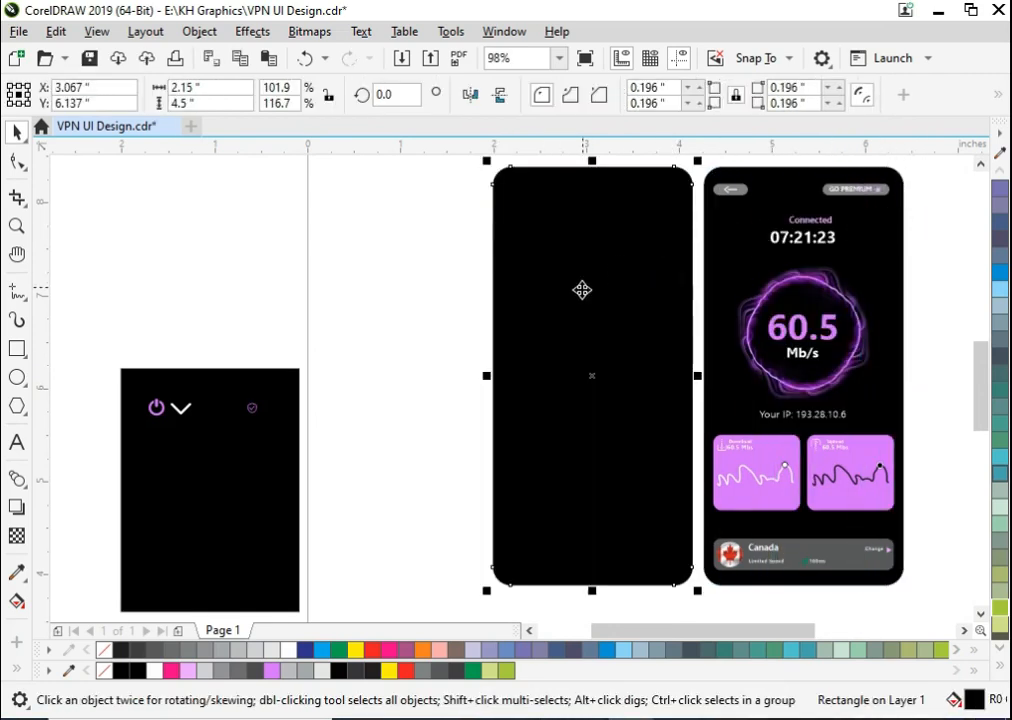
{"action": "key", "text": "Escape"}
- Copy the Canada server bar to the same height on the blank screen and centre it horizontally there
{"action": "left_click", "coordinate": [800, 556]}
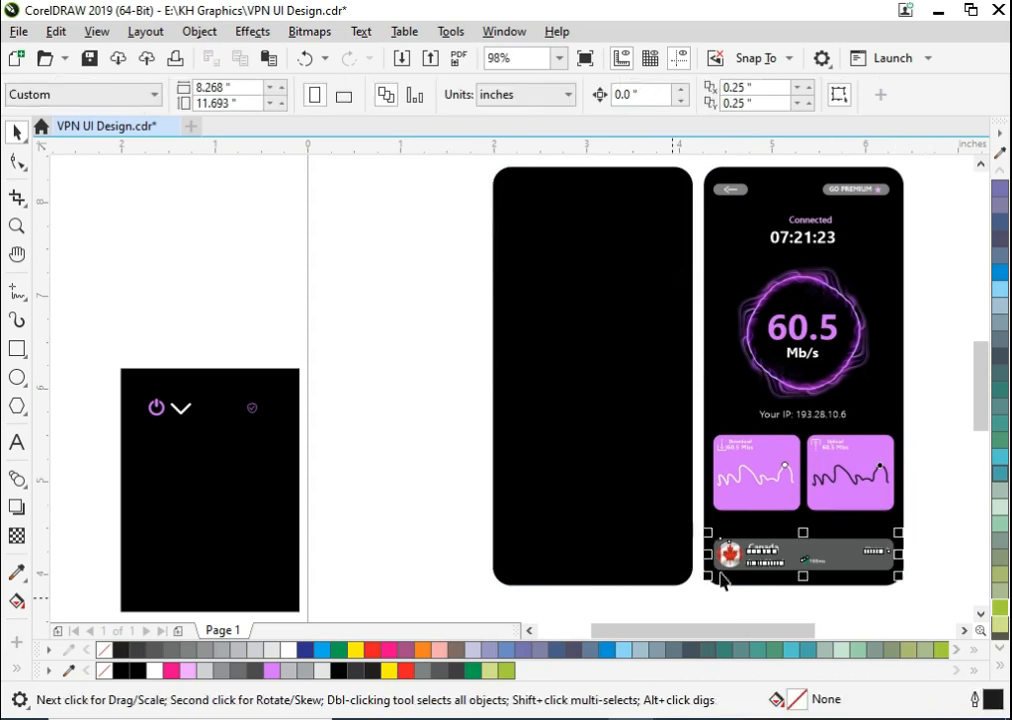
{"action": "left_click_drag", "start_coordinate": [788, 560], "coordinate": [671, 562]}
{"action": "key", "text": "c"}
{"action": "left_click", "coordinate": [951, 215]}
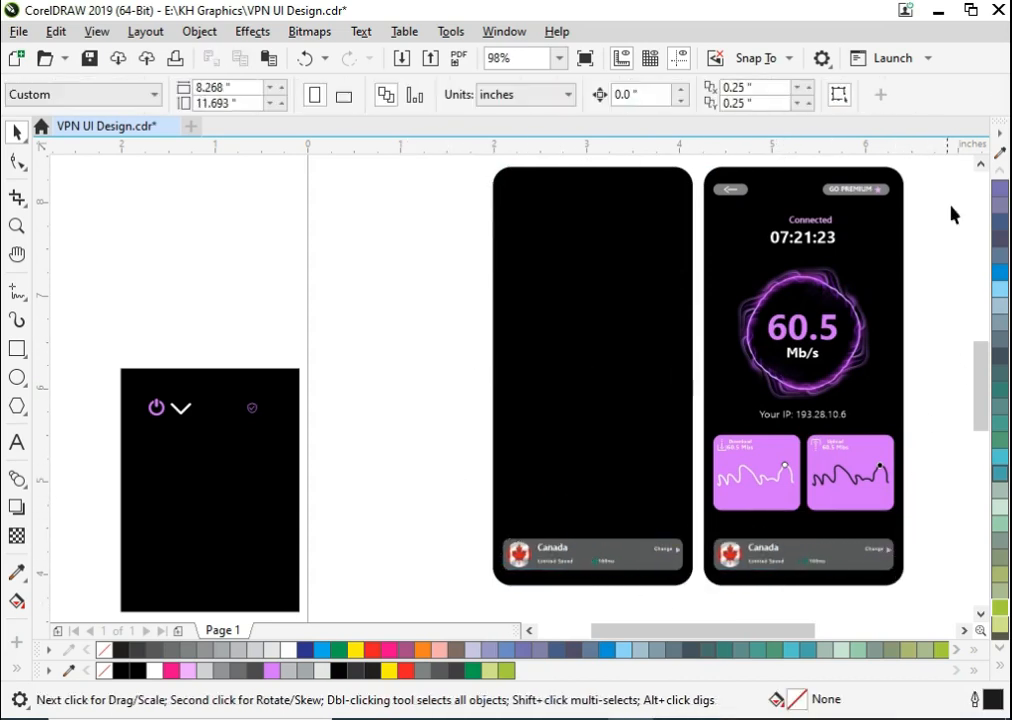
- Copy the "GO PREMIUM" button to the upper-right corner of the blank screen
{"action": "scroll", "coordinate": [780, 165], "scroll_direction": "up", "scroll_amount": 1}
{"action": "left_click", "coordinate": [832, 228]}
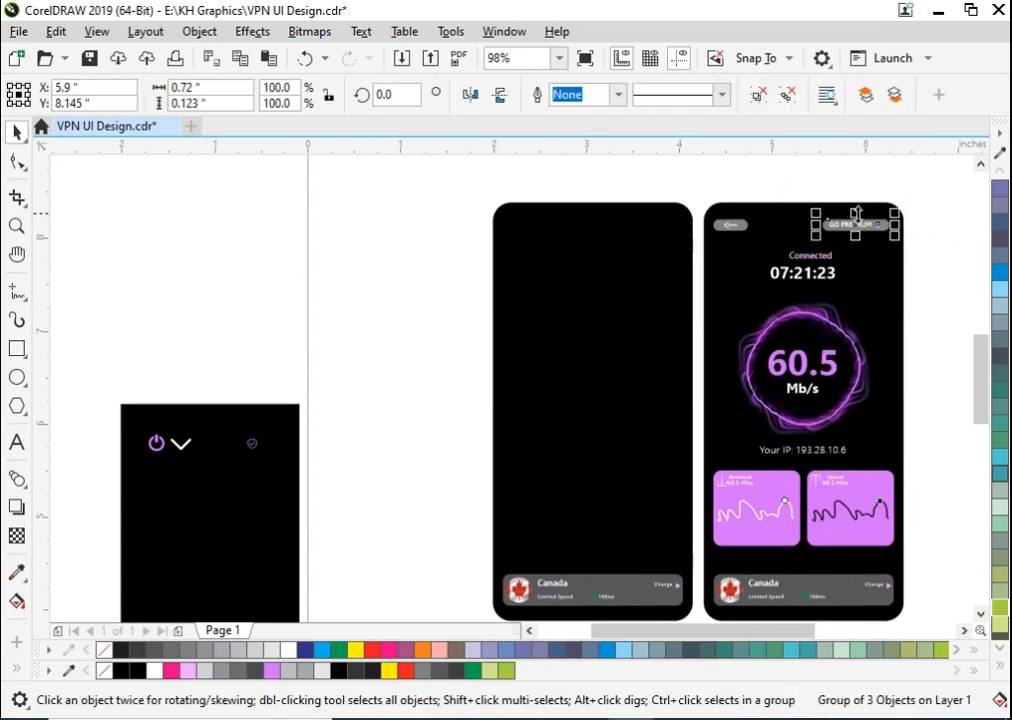
{"action": "mouse_move", "coordinate": [652, 228]}
{"action": "left_mouse_down"}
{"action": "mouse_move", "coordinate": [666, 237]}
{"action": "mouse_move", "coordinate": [648, 222]}
{"action": "left_mouse_up"}
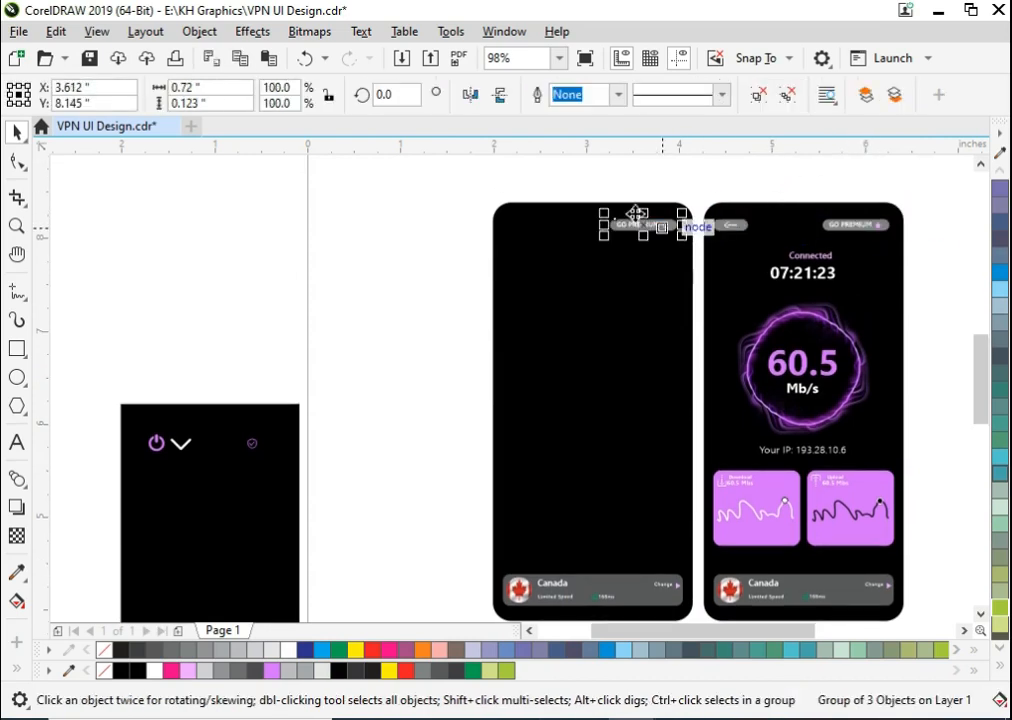
{"action": "key", "text": "Escape"}
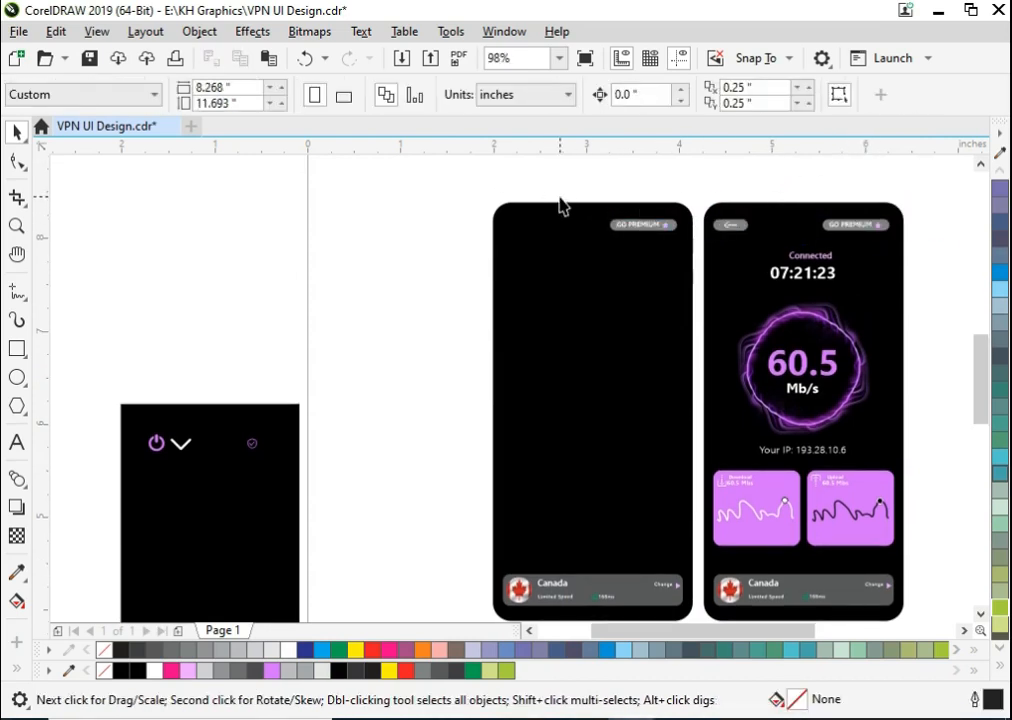
- Copy the "07:21:23" text to the new screen's upper-left corner and change it to "FREE VPN"
{"action": "key", "text": "z"}
{"action": "left_click", "coordinate": [675, 290]}
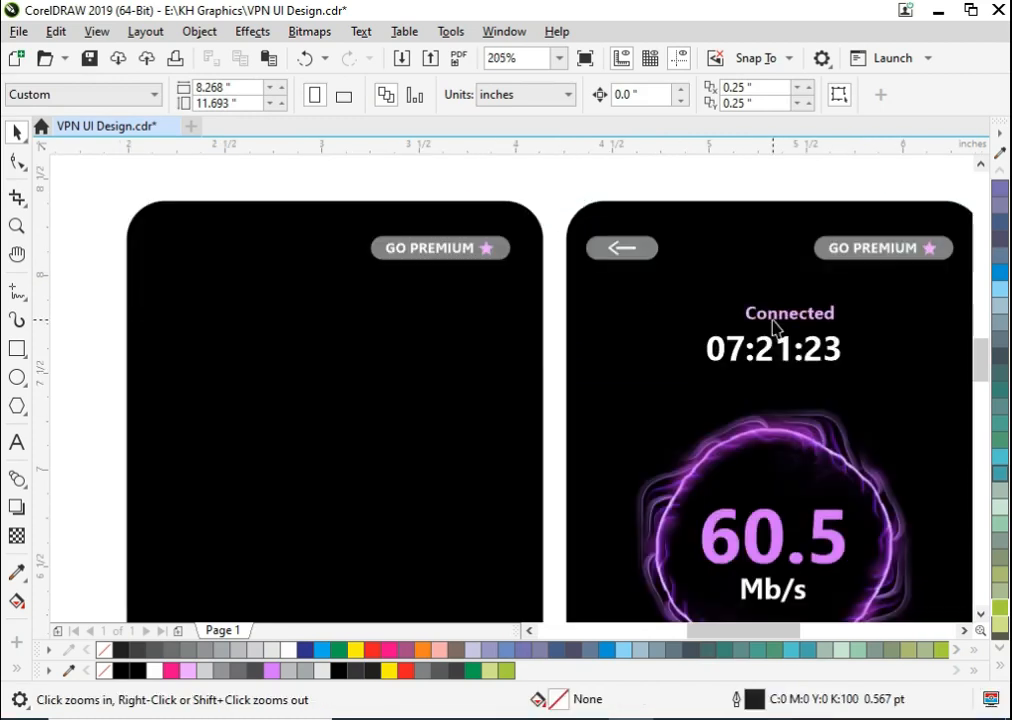
{"action": "key", "text": "space"}
{"action": "left_click_drag", "start_coordinate": [770, 350], "coordinate": [215, 250]}
{"action": "key", "text": "ctrl+a"}
{"action": "type", "text": "F"}
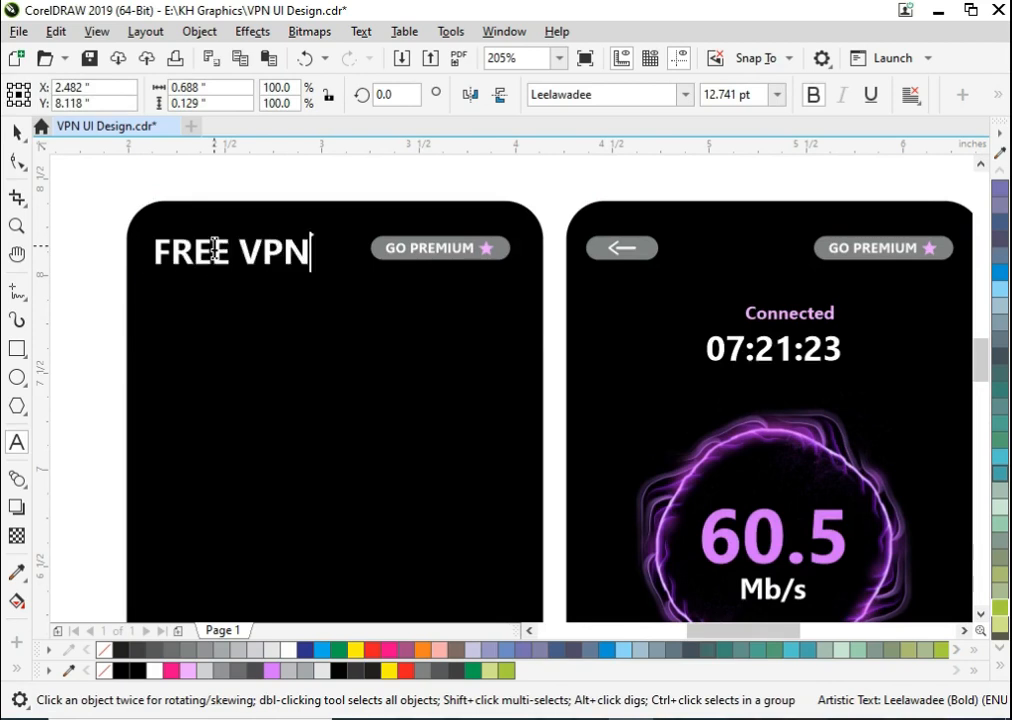
- Split the "FREE VPN" title into separate words and fill "VPN" with light pink
{"action": "key", "text": "ctrl+space"}
{"action": "left_click", "coordinate": [312, 478]}
{"action": "left_click", "coordinate": [278, 262]}
{"action": "left_click", "coordinate": [208, 671]}
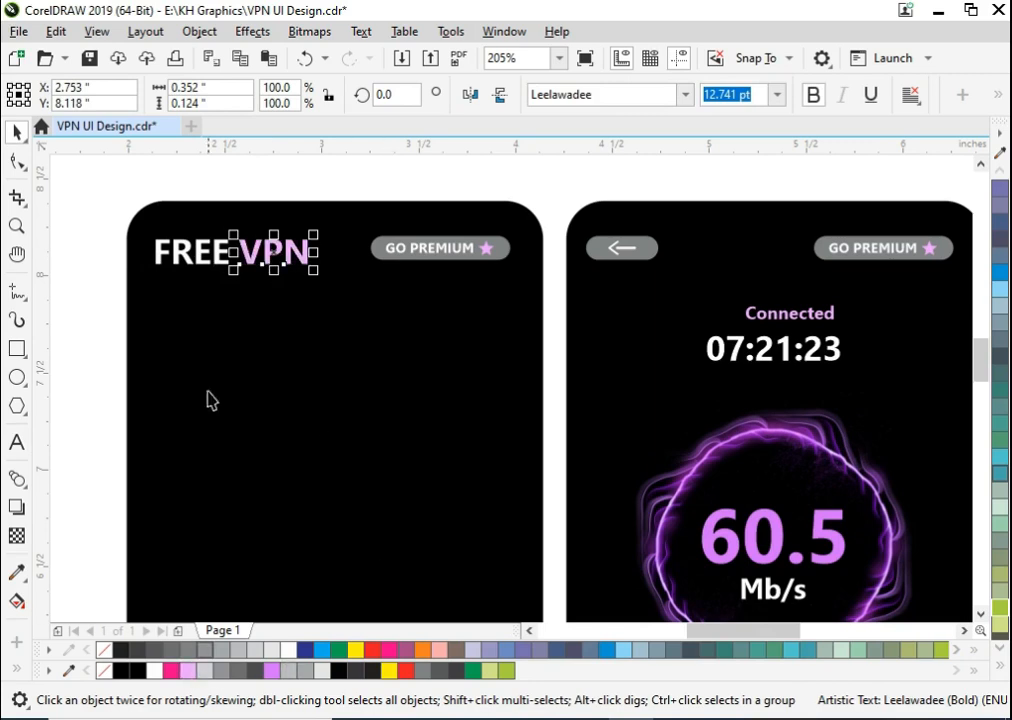
- Group the words "FREE" and "VPN" and scale the title down slightly
{"action": "left_click_drag", "start_coordinate": [348, 185], "coordinate": [97, 339]}
{"action": "key", "text": "ctrl+g"}
{"action": "left_click_drag", "start_coordinate": [310, 233], "coordinate": [296, 232]}
{"action": "left_click", "coordinate": [242, 190]}
- Fill the pill behind the new screen's "GO PREMIUM" text with light pink
{"action": "scroll", "coordinate": [245, 231], "scroll_direction": "down", "scroll_amount": 1}
{"action": "key", "text": "F2"}
{"action": "left_click_drag", "start_coordinate": [172, 217], "coordinate": [784, 634]}
{"action": "scroll", "coordinate": [422, 423], "scroll_direction": "down", "scroll_amount": 1}
{"action": "key", "text": "F2"}
{"action": "left_click_drag", "start_coordinate": [357, 267], "coordinate": [457, 339]}
{"action": "key", "text": "F2"}
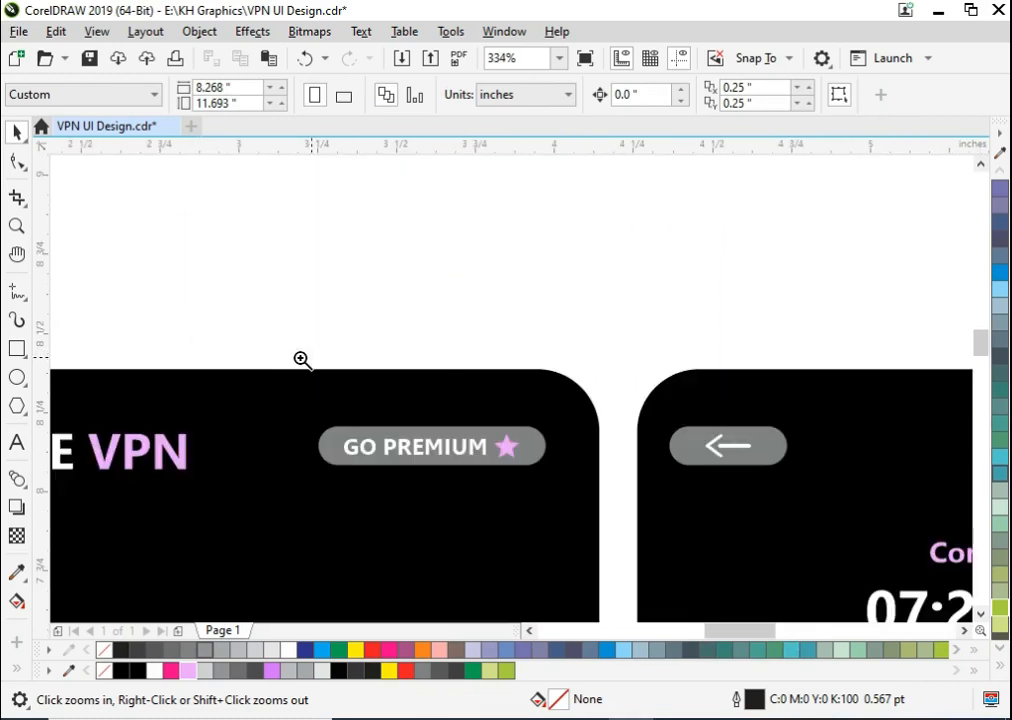
{"action": "left_click_drag", "start_coordinate": [253, 358], "coordinate": [621, 609]}
{"action": "left_click", "coordinate": [452, 312], "text": "ctrl"}
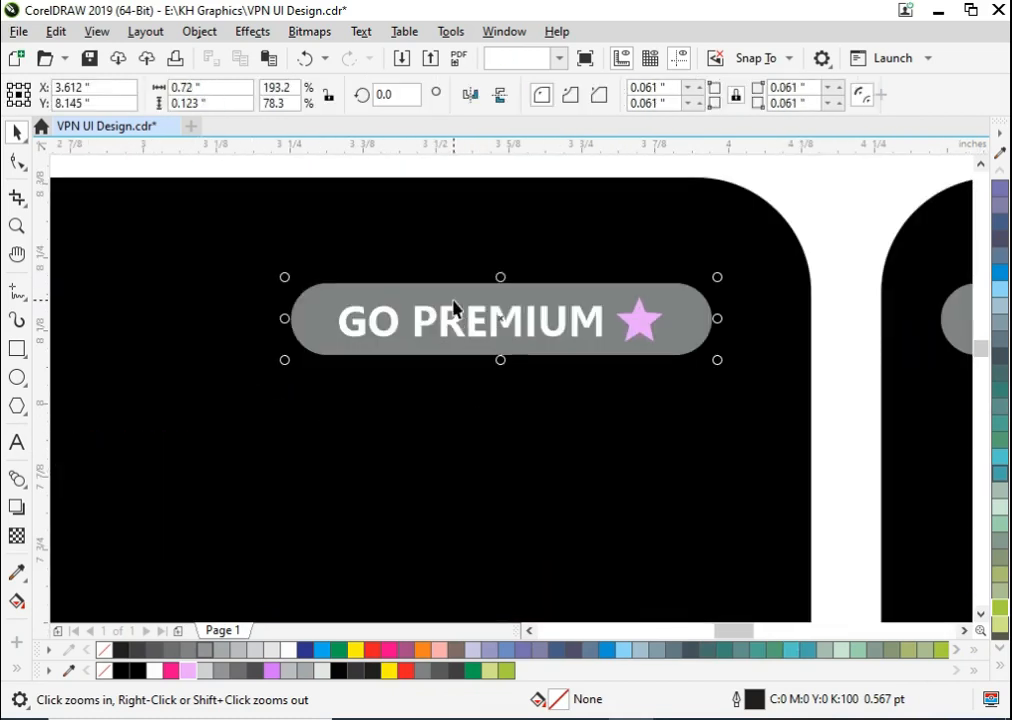
{"action": "left_click", "coordinate": [188, 671]}
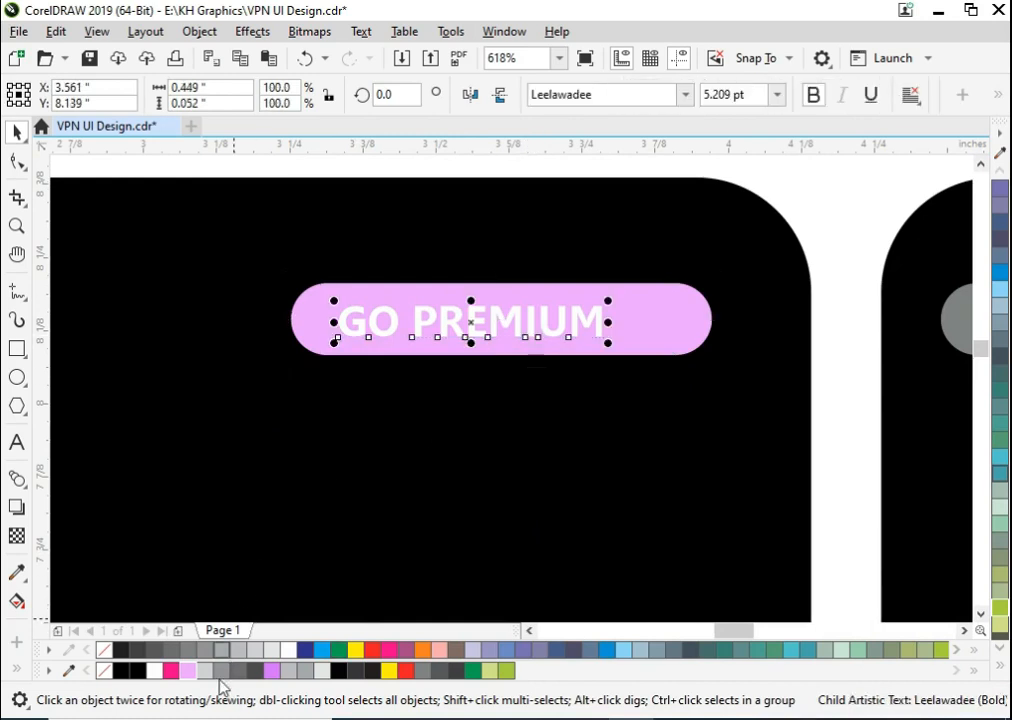
- Fill the new screen's "GO PREMIUM" text and its star with black
{"action": "left_click", "coordinate": [338, 675]}
{"action": "left_click", "coordinate": [640, 324]}
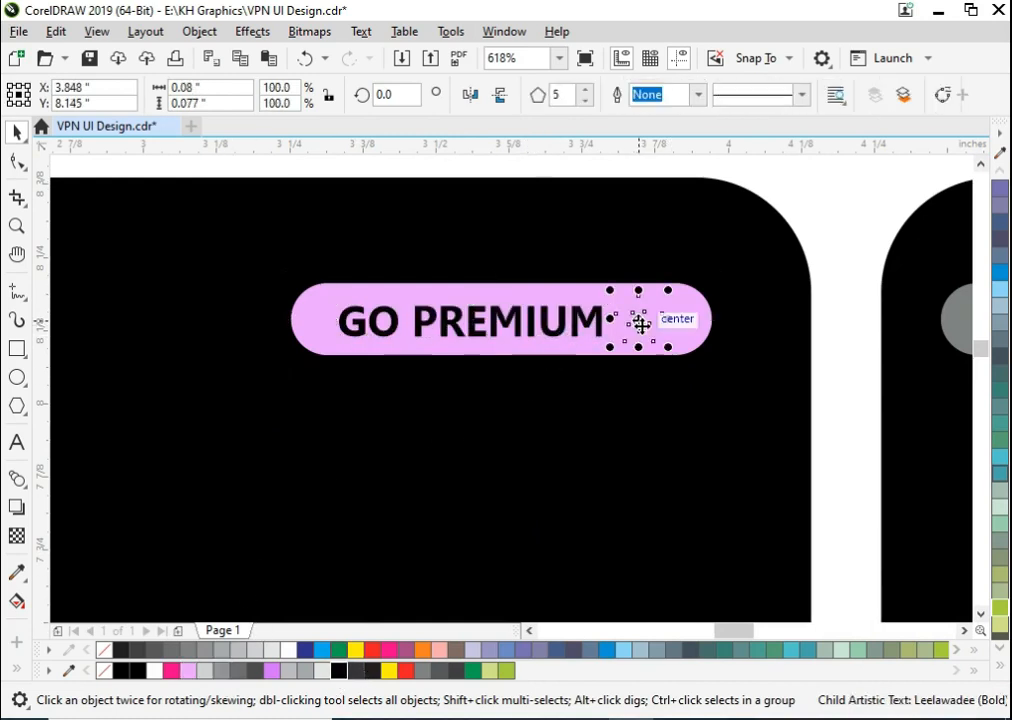
{"action": "key", "text": "ctrl+r"}
{"action": "scroll", "coordinate": [661, 318], "scroll_direction": "down", "scroll_amount": 2}
{"action": "left_click", "coordinate": [672, 252]}
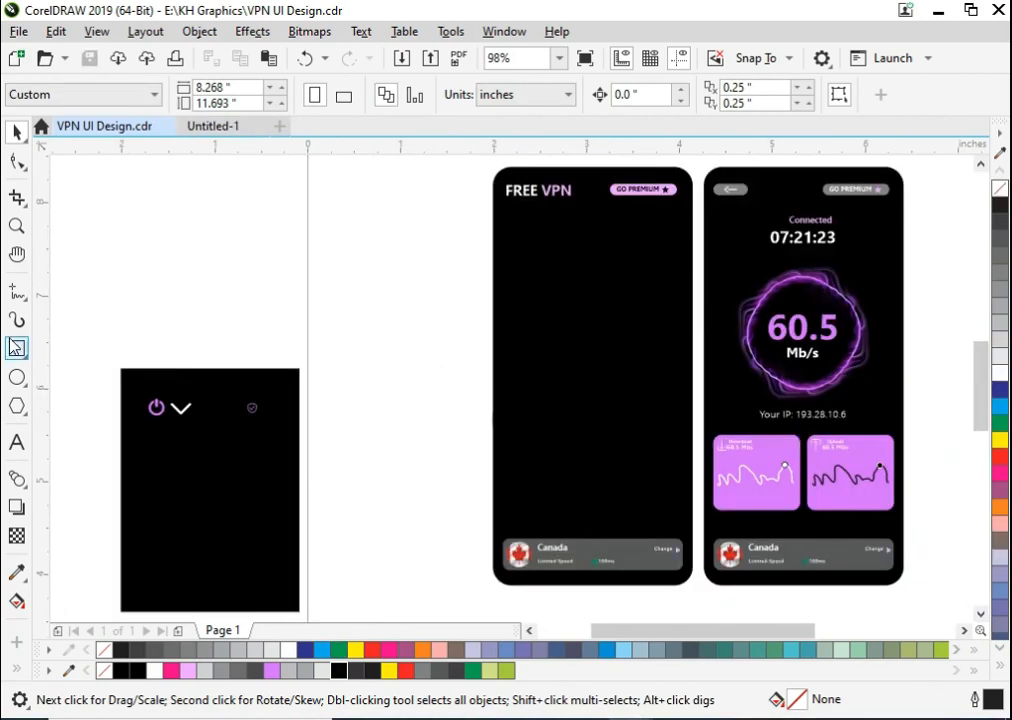
- Draw an upright rectangle about 0.666 by 1.7 inches in the middle of the new screen, centred horizontally
{"action": "left_click", "coordinate": [15, 347]}
{"action": "key", "text": "F2"}
{"action": "left_click_drag", "start_coordinate": [474, 169], "coordinate": [764, 560]}
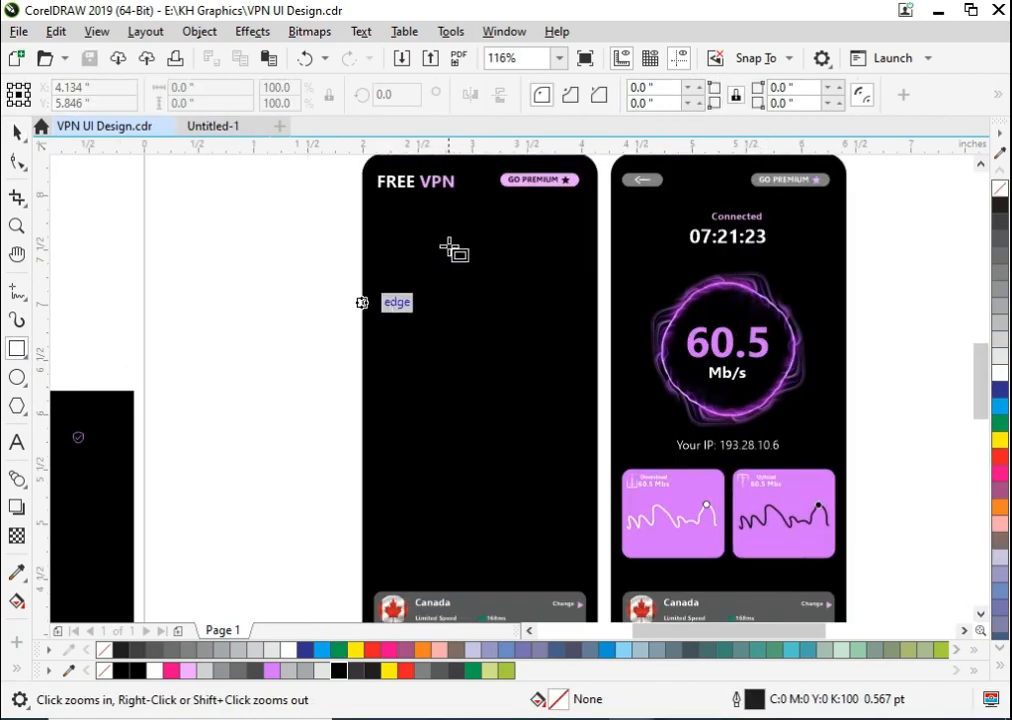
{"action": "left_click_drag", "start_coordinate": [425, 278], "coordinate": [498, 464]}
{"action": "key", "text": "space"}
{"action": "left_click", "coordinate": [527, 482], "text": "shift"}
{"action": "key", "text": "c"}
{"action": "key", "text": "Escape"}
- Give the rectangle a light pink outline and round its corners fully to 0.333 inches, forming a capsule
{"action": "left_click", "coordinate": [435, 446]}
{"action": "left_click", "coordinate": [443, 448]}
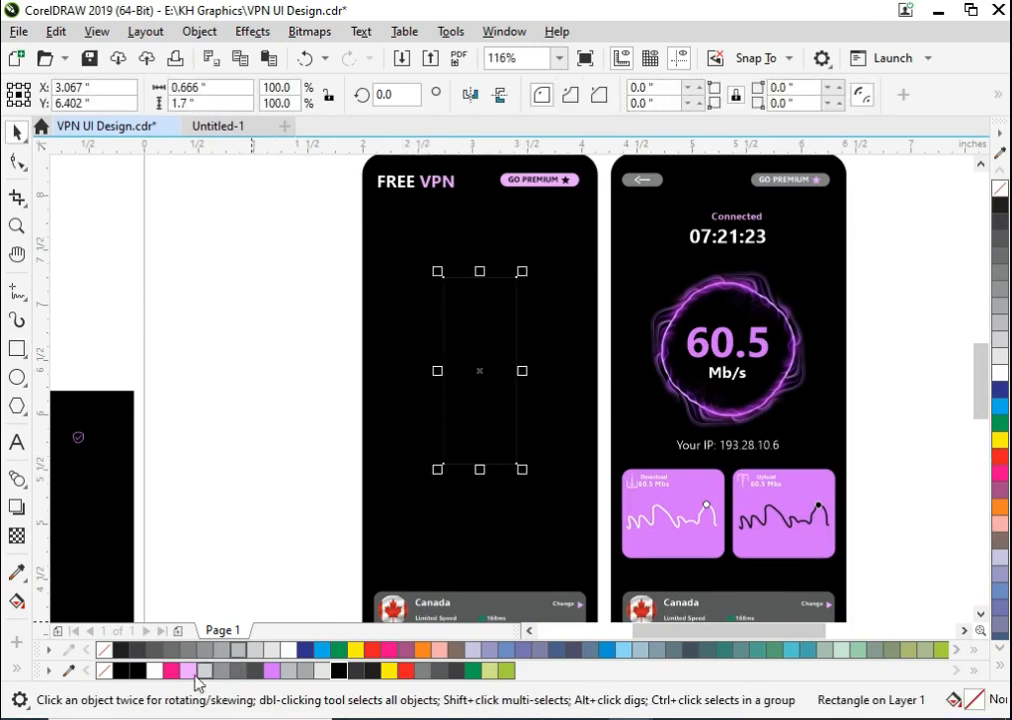
{"action": "right_click", "coordinate": [187, 672]}
{"action": "left_click", "coordinate": [17, 161]}
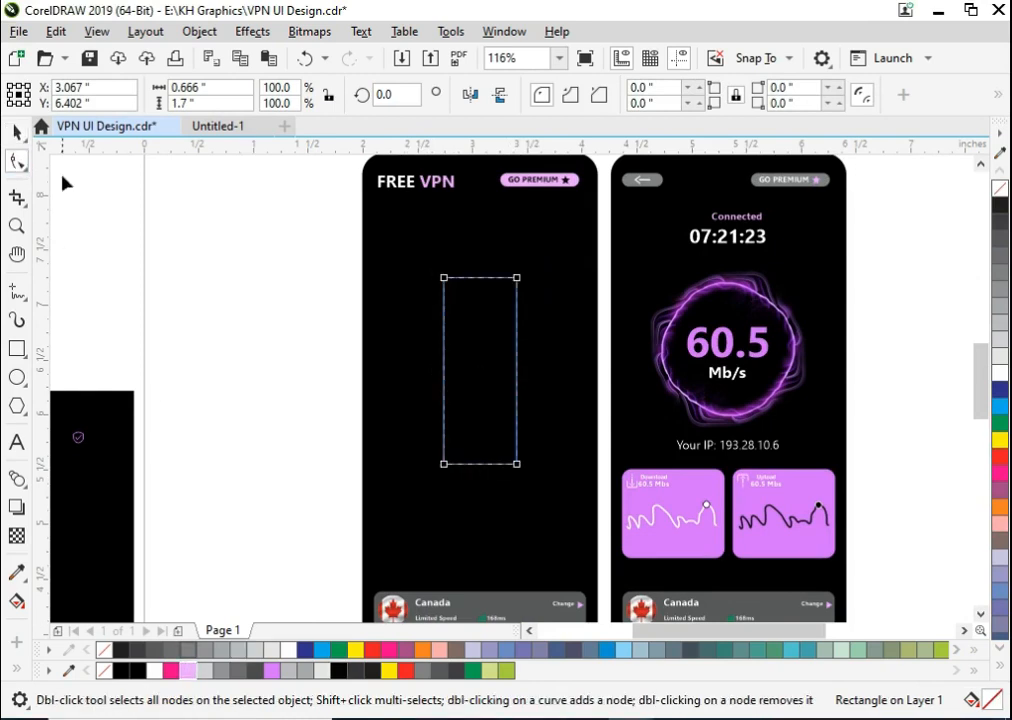
{"action": "left_click_drag", "start_coordinate": [443, 280], "coordinate": [477, 373]}
{"action": "key", "text": "space"}
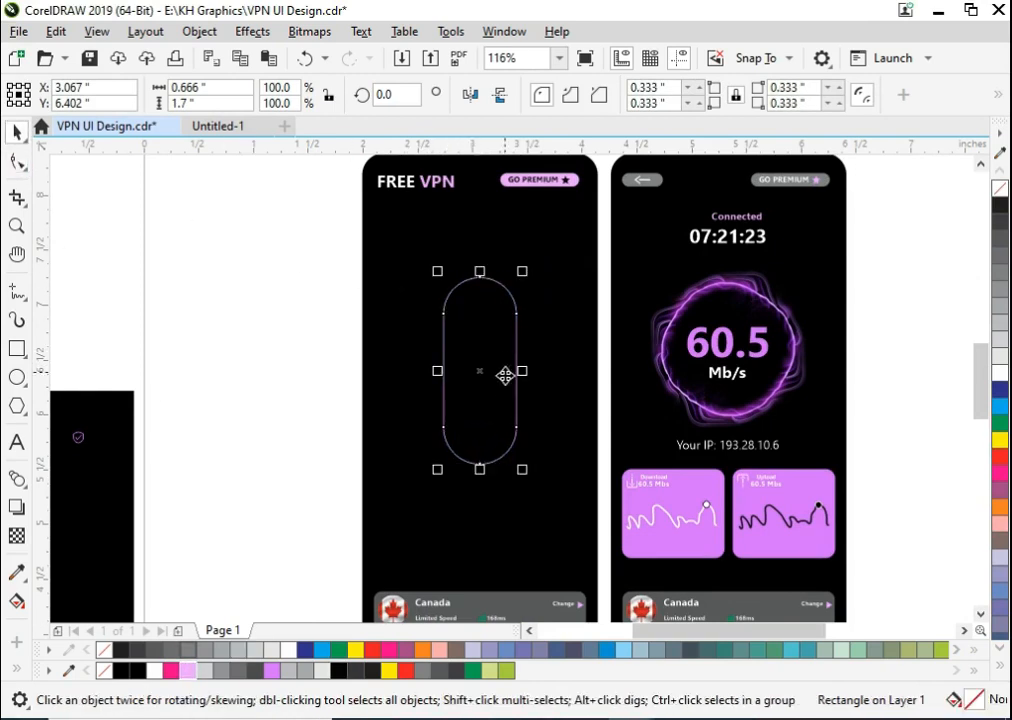
- Set the capsule's outline width to 1 pt
{"action": "left_click", "coordinate": [517, 506], "text": "shift"}
{"action": "left_click", "coordinate": [224, 397]}
{"action": "left_click", "coordinate": [486, 431]}
{"action": "key", "text": "F12"}
{"action": "left_click_drag", "start_coordinate": [360, 292], "coordinate": [281, 291]}
{"action": "type", "text": "1"}
{"action": "key", "text": "Return"}
{"action": "left_click", "coordinate": [323, 338]}
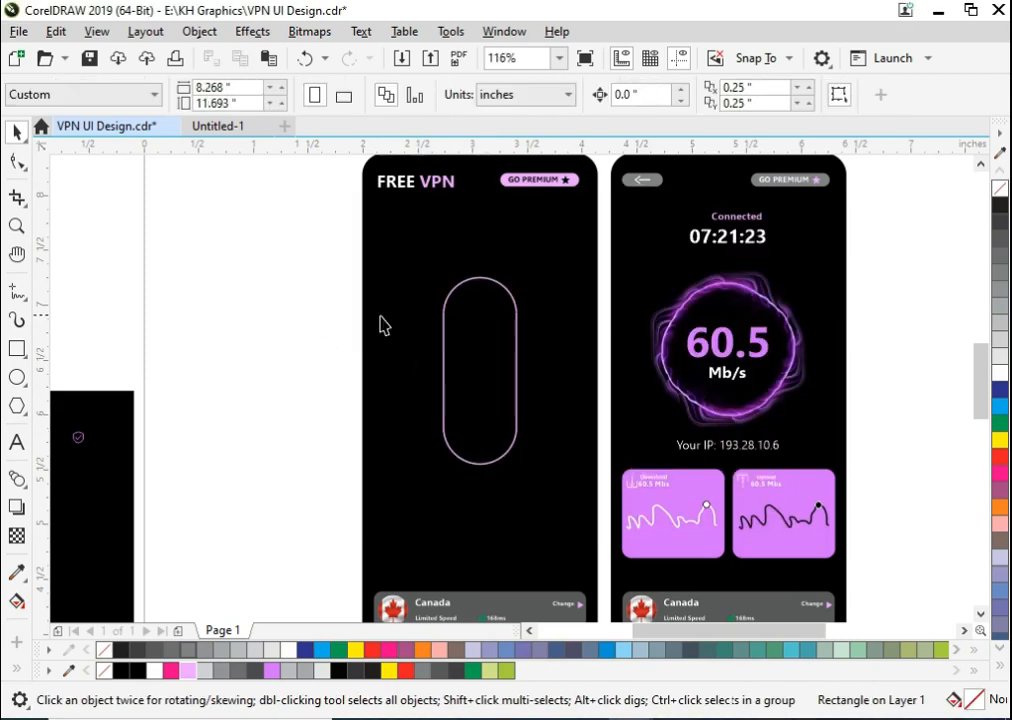
- Draw a 0.5 by 0.5 inch circle inside the capsule's upper end and centre it horizontally in the capsule
{"action": "key", "text": "F2"}
{"action": "left_click_drag", "start_coordinate": [420, 244], "coordinate": [581, 411]}
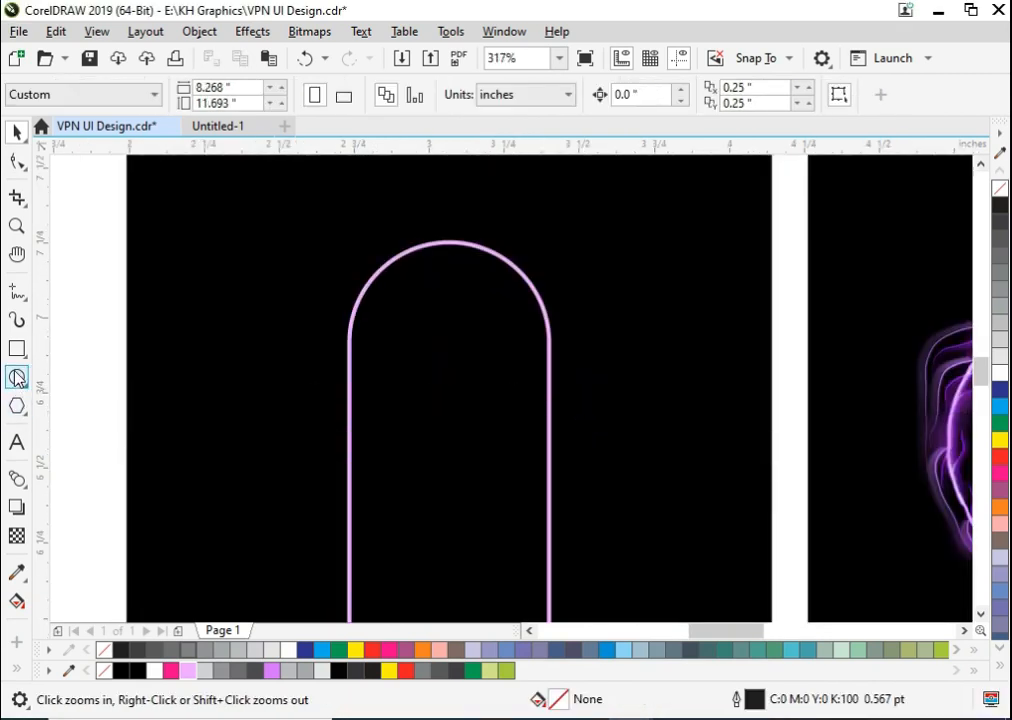
{"action": "left_click", "coordinate": [17, 377]}
{"action": "left_click_drag", "start_coordinate": [392, 291], "coordinate": [531, 436]}
{"action": "key", "text": "space"}
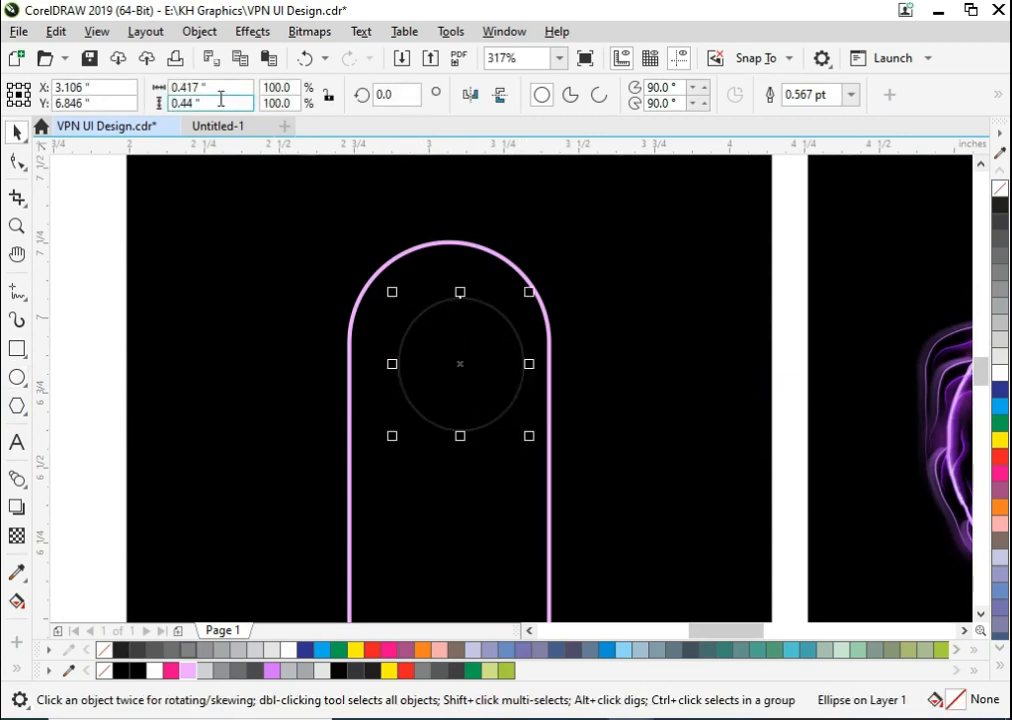
{"action": "double_click", "coordinate": [207, 87]}
{"action": "type", "text": ".5"}
{"action": "key", "text": "Tab"}
{"action": "type", "text": ".5"}
{"action": "key", "text": "Return"}
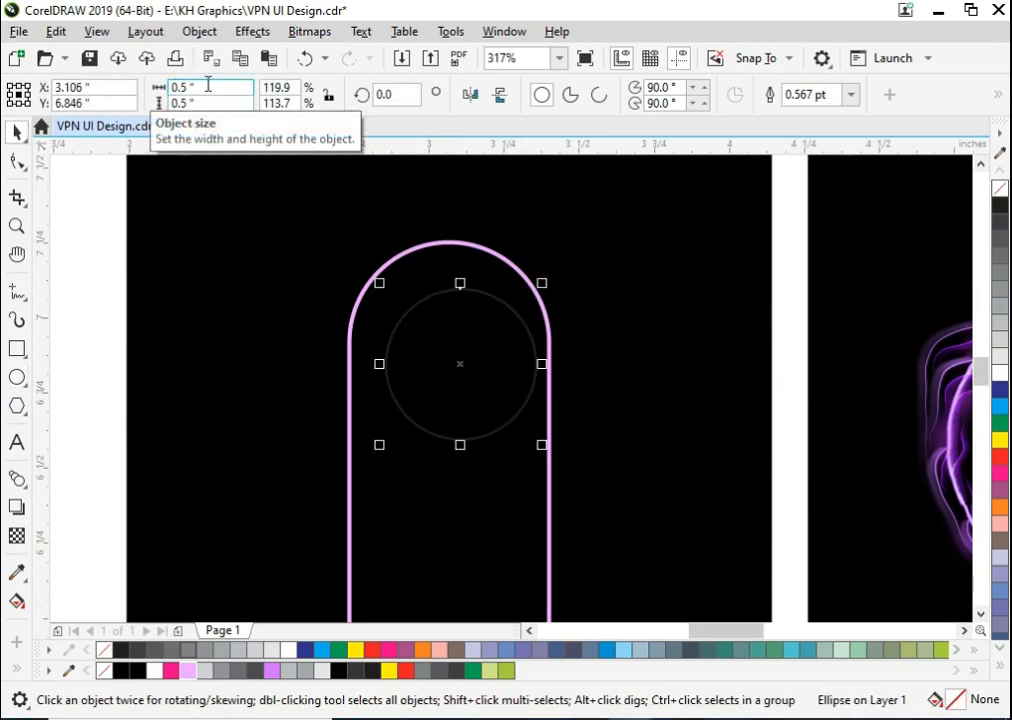
{"action": "left_click", "coordinate": [351, 418], "text": "shift"}
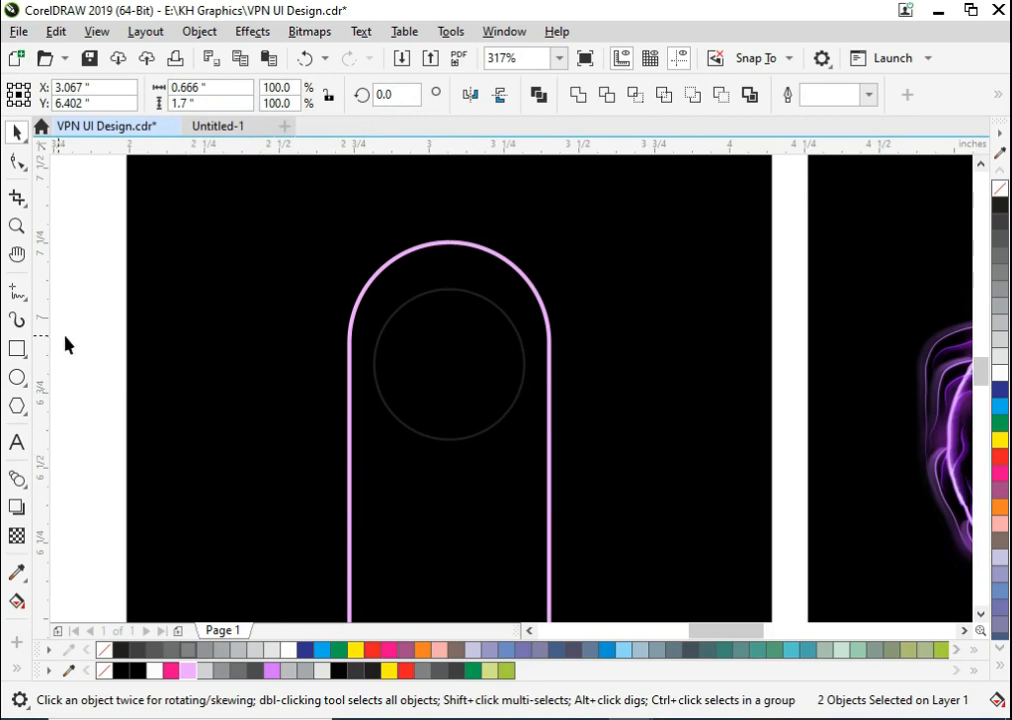
- Enlarge the circle to about 0.538 inches and add a concentric inner circle about 0.404 inches wide
{"action": "left_click", "coordinate": [515, 339]}
{"action": "left_click", "coordinate": [511, 341]}
{"action": "left_click", "coordinate": [511, 341]}
{"action": "left_click", "coordinate": [498, 394]}
{"action": "left_click", "coordinate": [536, 453]}
{"action": "left_click", "coordinate": [490, 388]}
{"action": "left_click_drag", "start_coordinate": [530, 444], "coordinate": [507, 475]}
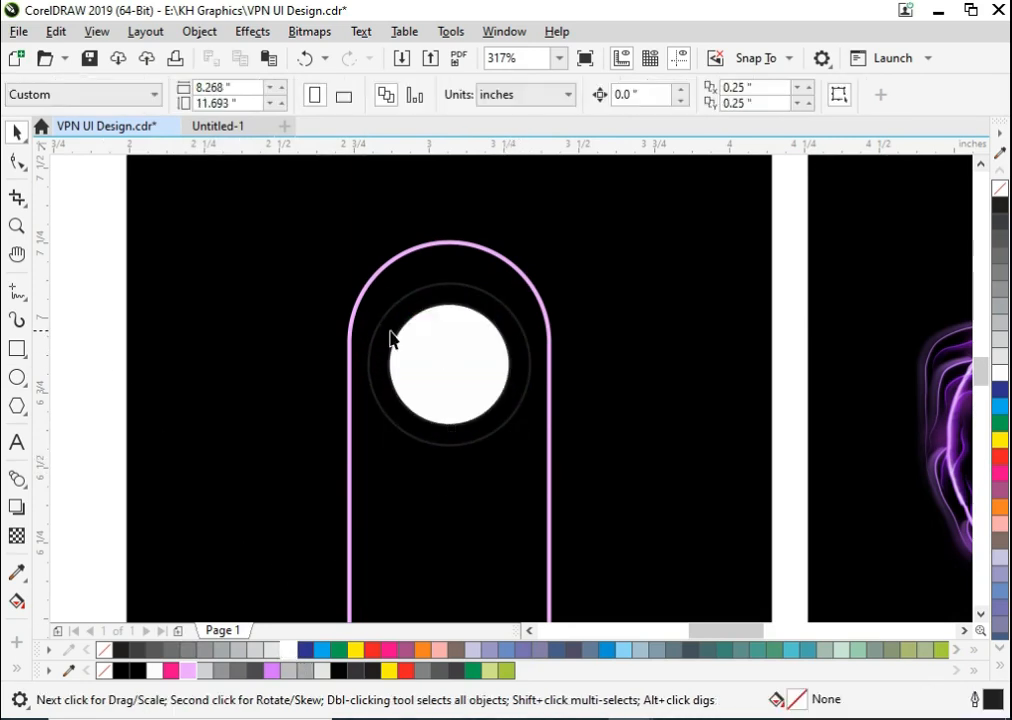
- Fill the inner circle with white and the outer circle with light pink
{"action": "left_click", "coordinate": [391, 339]}
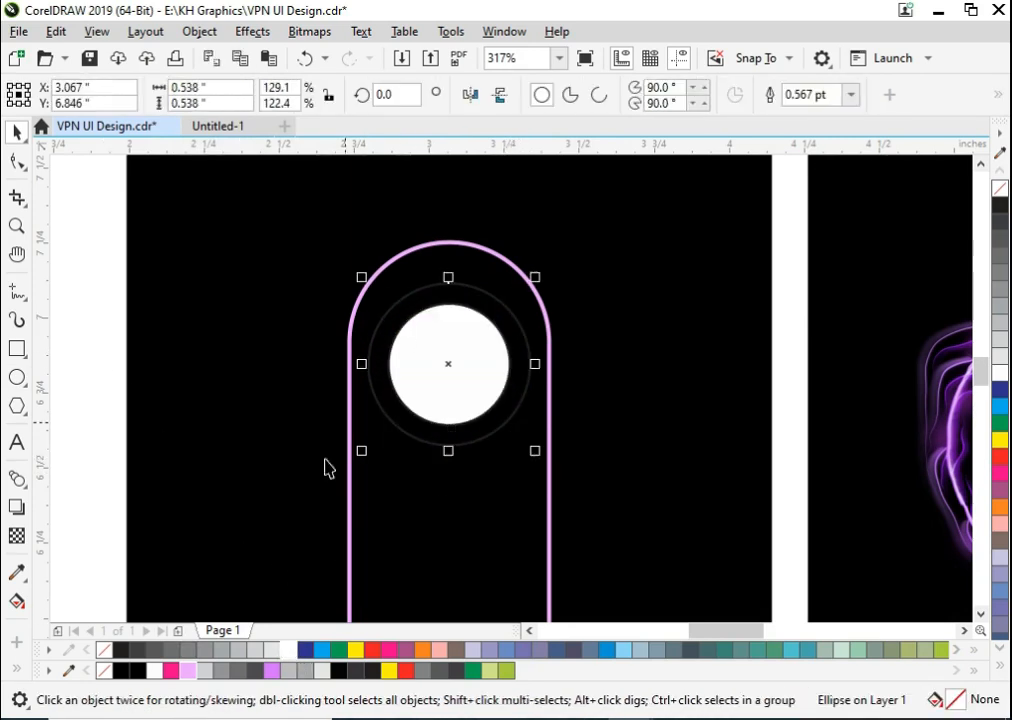
{"action": "left_click", "coordinate": [271, 671]}
{"action": "left_click", "coordinate": [189, 671]}
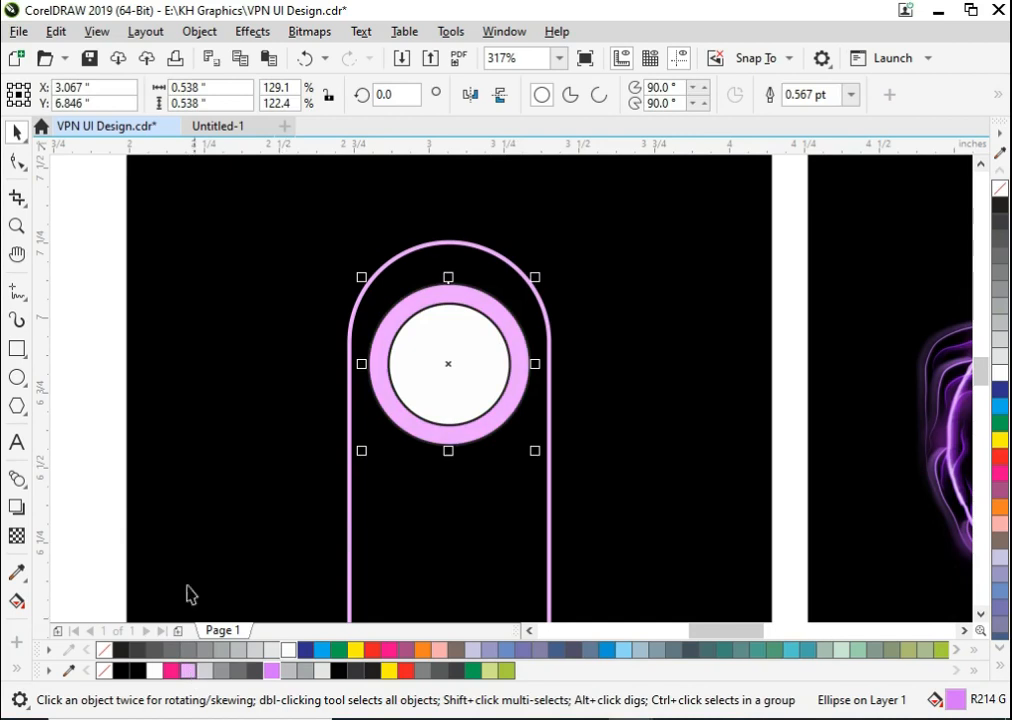
- Remove the outlines of the white inner circle and the pink outer circle in the capsule
{"action": "left_click", "coordinate": [188, 594]}
{"action": "left_click", "coordinate": [438, 409]}
{"action": "left_click", "coordinate": [456, 459], "text": "shift"}
{"action": "left_click", "coordinate": [455, 437], "text": "shift"}
{"action": "left_click", "coordinate": [349, 350], "text": "shift"}
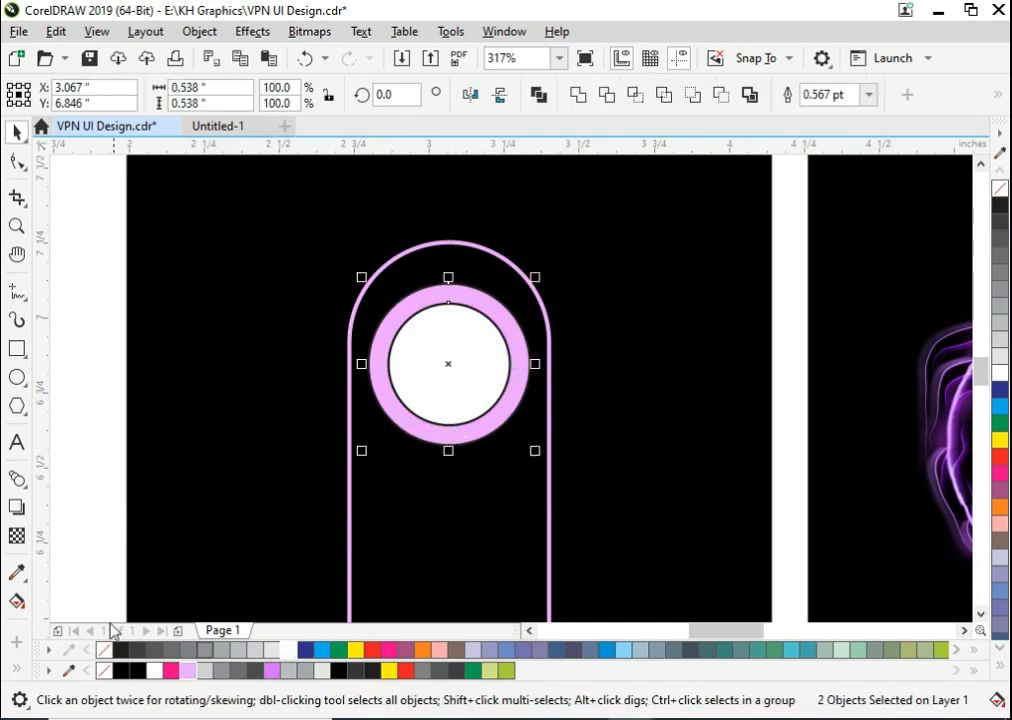
{"action": "left_click", "coordinate": [453, 442], "text": "shift"}
{"action": "left_click", "coordinate": [451, 442], "text": "shift"}
{"action": "right_click", "coordinate": [108, 650]}
- Fill the outer circle with violet and give the capsule's outline the same violet
{"action": "left_click", "coordinate": [274, 671]}
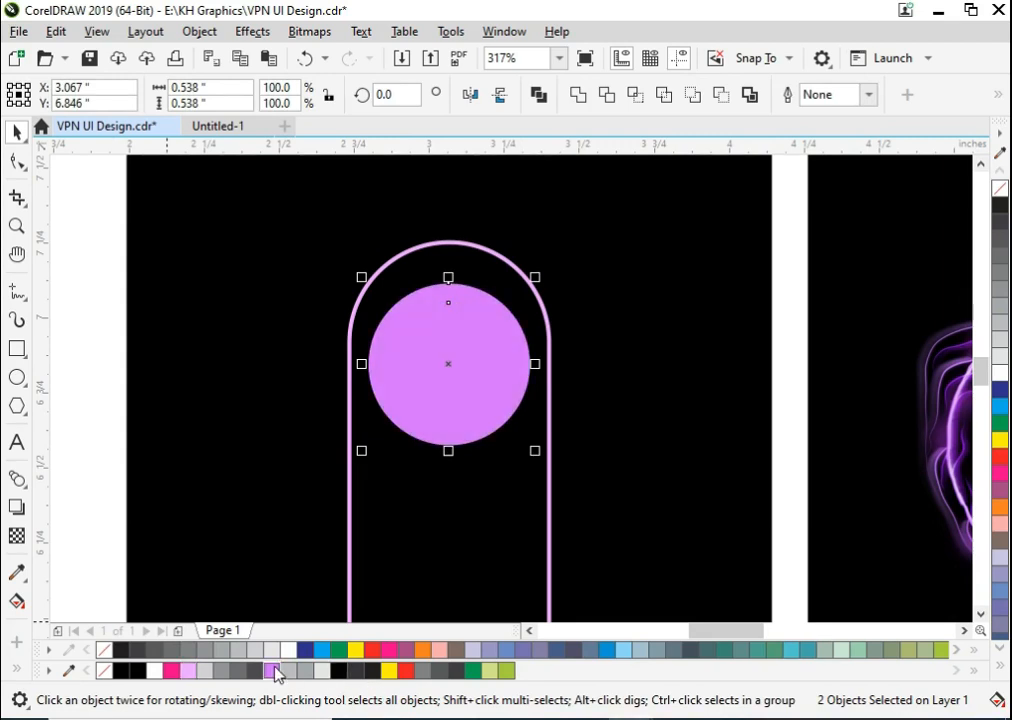
{"action": "key", "text": "ctrl+z"}
{"action": "left_click", "coordinate": [435, 390]}
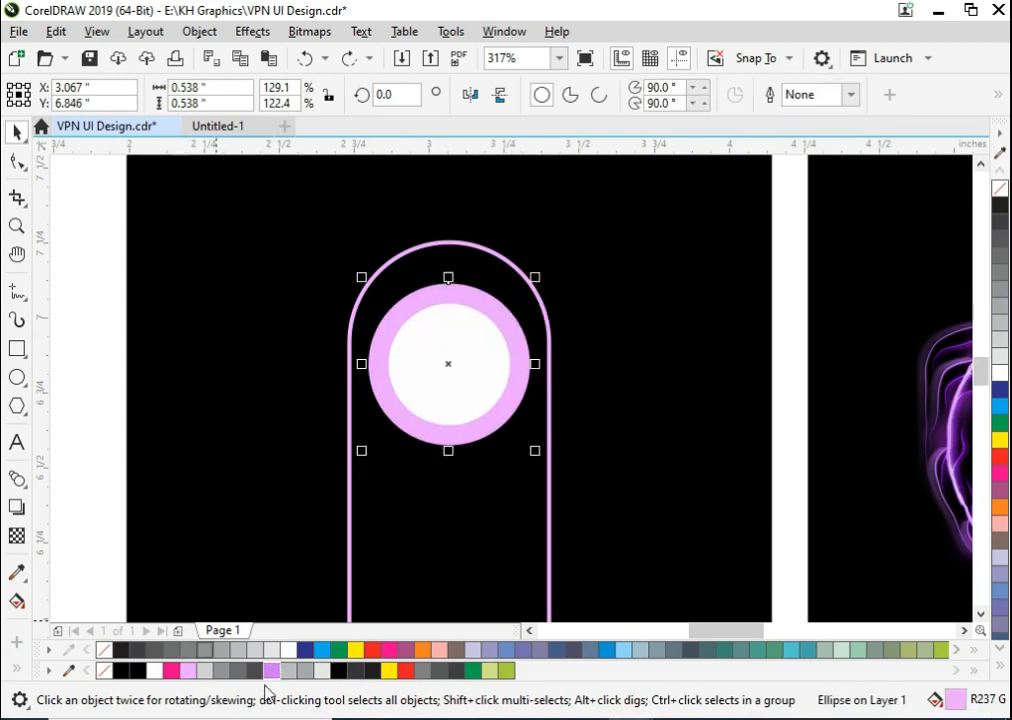
{"action": "left_click", "coordinate": [271, 671]}
{"action": "left_click", "coordinate": [353, 545]}
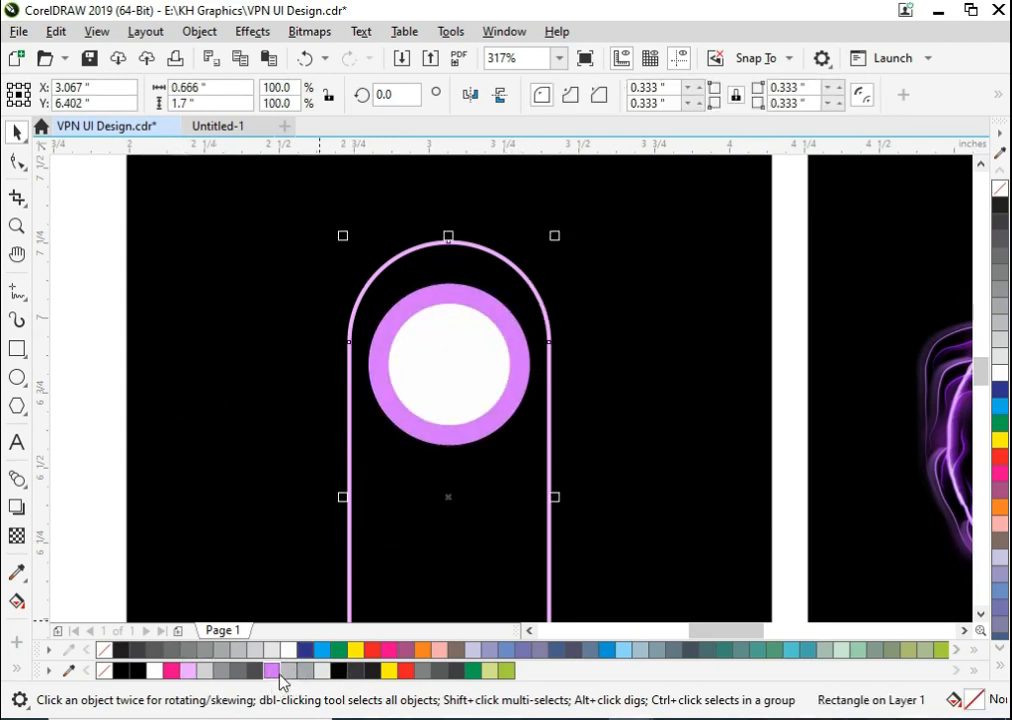
{"action": "left_click", "coordinate": [271, 443]}
{"action": "scroll", "coordinate": [350, 450], "scroll_direction": "down", "scroll_amount": 3}
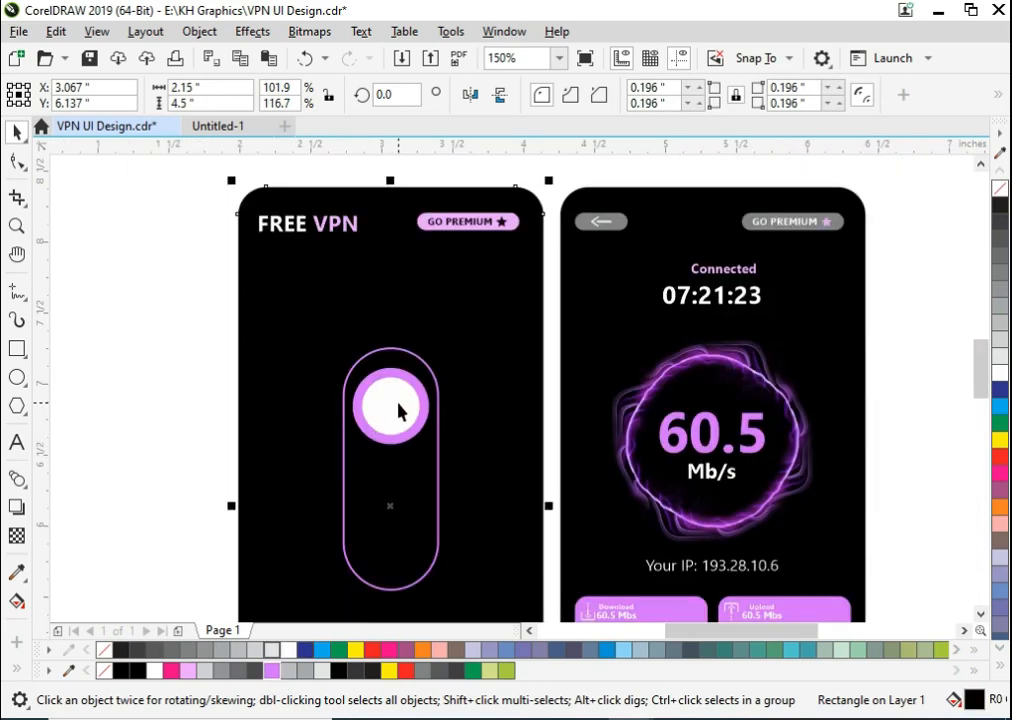
- Move the violet power icon onto the white circle, centre it both ways and bring it to the front
{"action": "scroll", "coordinate": [304, 373], "scroll_direction": "down", "scroll_amount": 2}
{"action": "left_click", "coordinate": [158, 412]}
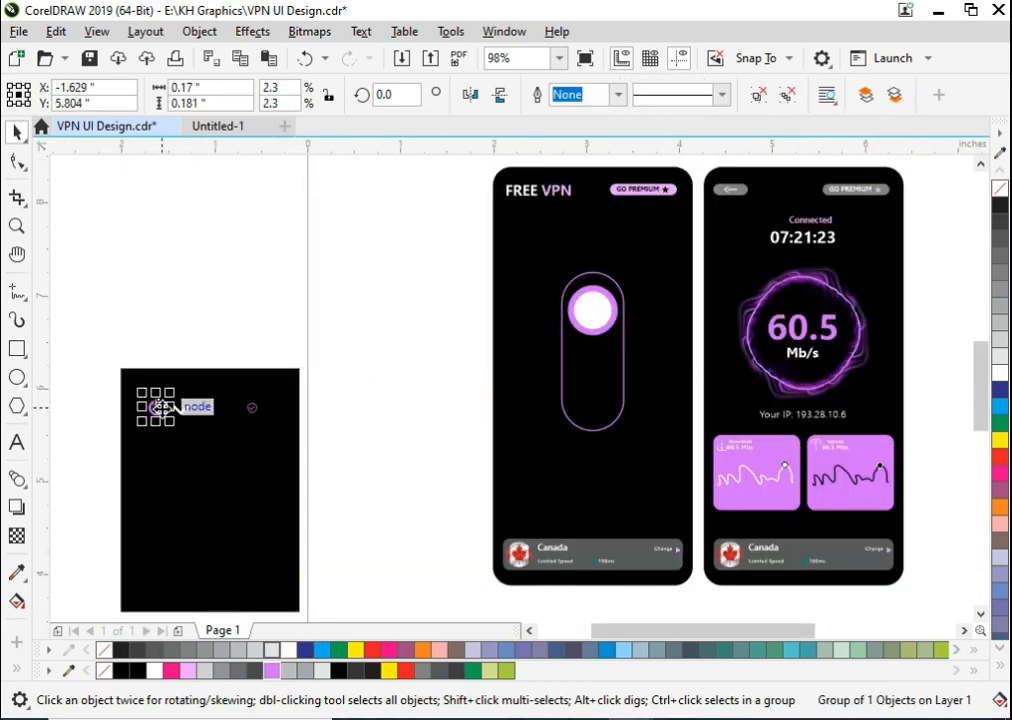
{"action": "left_click", "coordinate": [588, 320], "text": "shift"}
{"action": "key", "text": "c"}
{"action": "key", "text": "e"}
{"action": "left_click", "coordinate": [525, 298]}
{"action": "scroll", "coordinate": [588, 303], "scroll_direction": "up", "scroll_amount": 3}
{"action": "left_click_drag", "start_coordinate": [236, 218], "coordinate": [655, 408]}
{"action": "left_click", "coordinate": [647, 349], "text": "shift"}
{"action": "key", "text": "shift+Page_Up"}
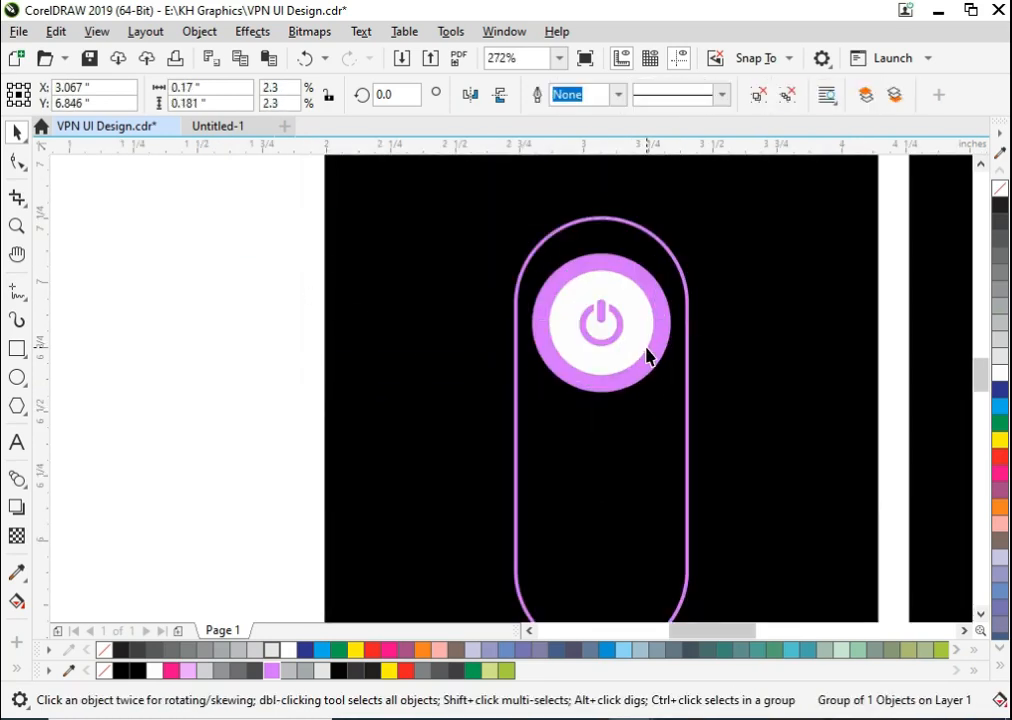
{"action": "left_click_drag", "start_coordinate": [634, 352], "coordinate": [624, 359]}
{"action": "left_click", "coordinate": [305, 365]}
- Move the white chevron into the capsule below the power button, centre it horizontally and bring it to the front
{"action": "scroll", "coordinate": [448, 384], "scroll_direction": "down", "scroll_amount": 4}
{"action": "key", "text": "F2"}
{"action": "left_click_drag", "start_coordinate": [399, 320], "coordinate": [537, 513]}
{"action": "scroll", "coordinate": [497, 507], "scroll_direction": "down", "scroll_amount": 1}
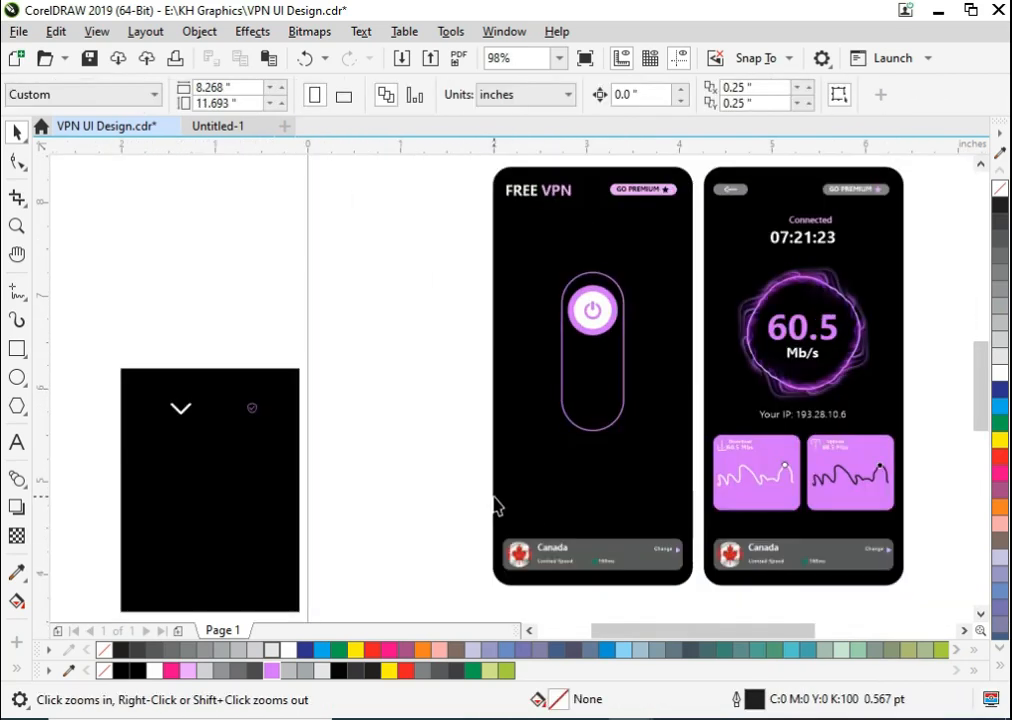
{"action": "left_click_drag", "start_coordinate": [579, 301], "coordinate": [52, 586]}
{"action": "left_click_drag", "start_coordinate": [267, 383], "coordinate": [831, 327]}
{"action": "left_click", "coordinate": [794, 320], "text": "shift"}
{"action": "key", "text": "c"}
{"action": "left_click", "coordinate": [569, 309]}
{"action": "key", "text": "F2"}
{"action": "left_click_drag", "start_coordinate": [655, 236], "coordinate": [938, 492]}
{"action": "left_click_drag", "start_coordinate": [209, 229], "coordinate": [649, 454]}
{"action": "key", "text": "shift+Page_Up"}
- Duplicate the chevron directly below itself, remove the copy's outline and fill it dark grey
{"action": "left_click_drag", "start_coordinate": [597, 318], "coordinate": [608, 356]}
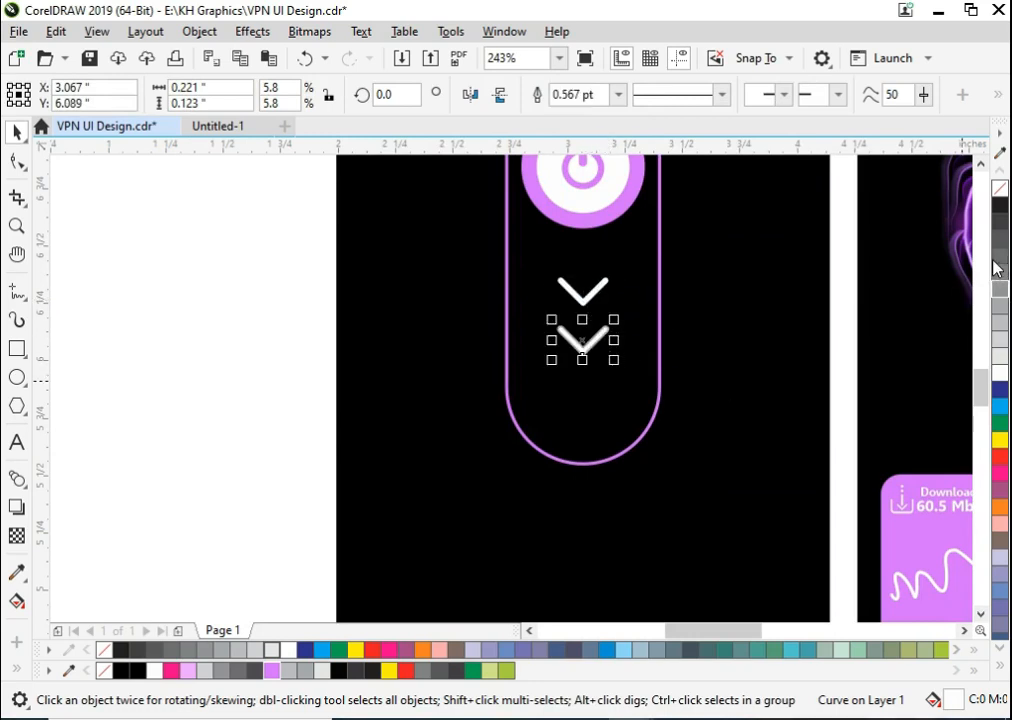
{"action": "scroll", "coordinate": [993, 260], "scroll_direction": "up", "scroll_amount": 3}
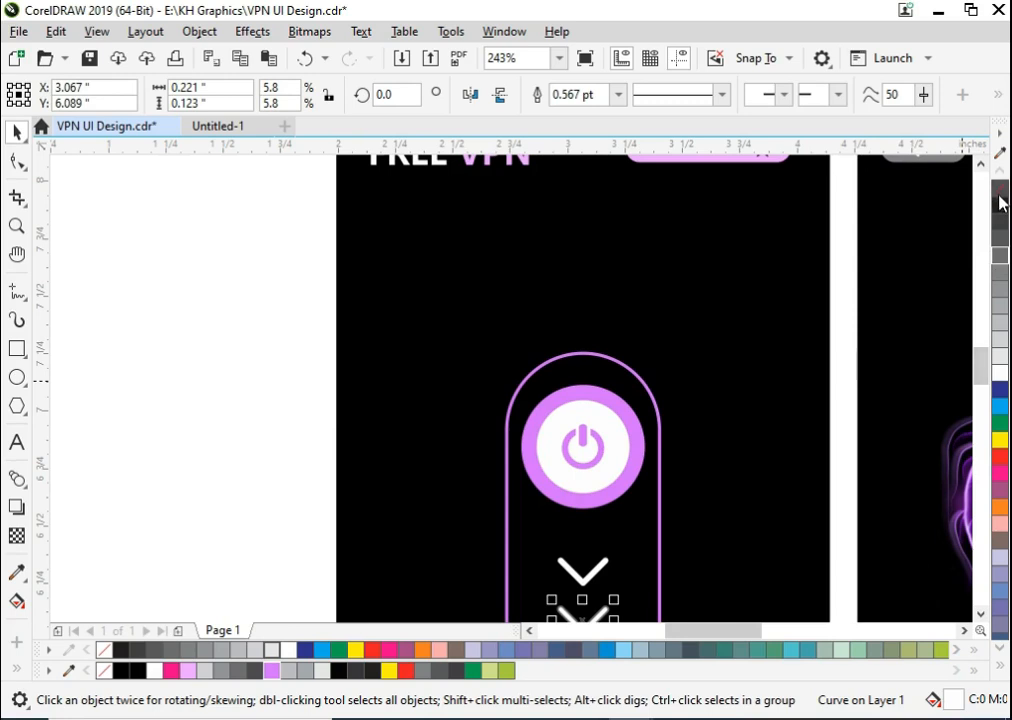
{"action": "key", "text": "F3"}
{"action": "key", "text": "F2"}
{"action": "left_click_drag", "start_coordinate": [450, 535], "coordinate": [718, 662]}
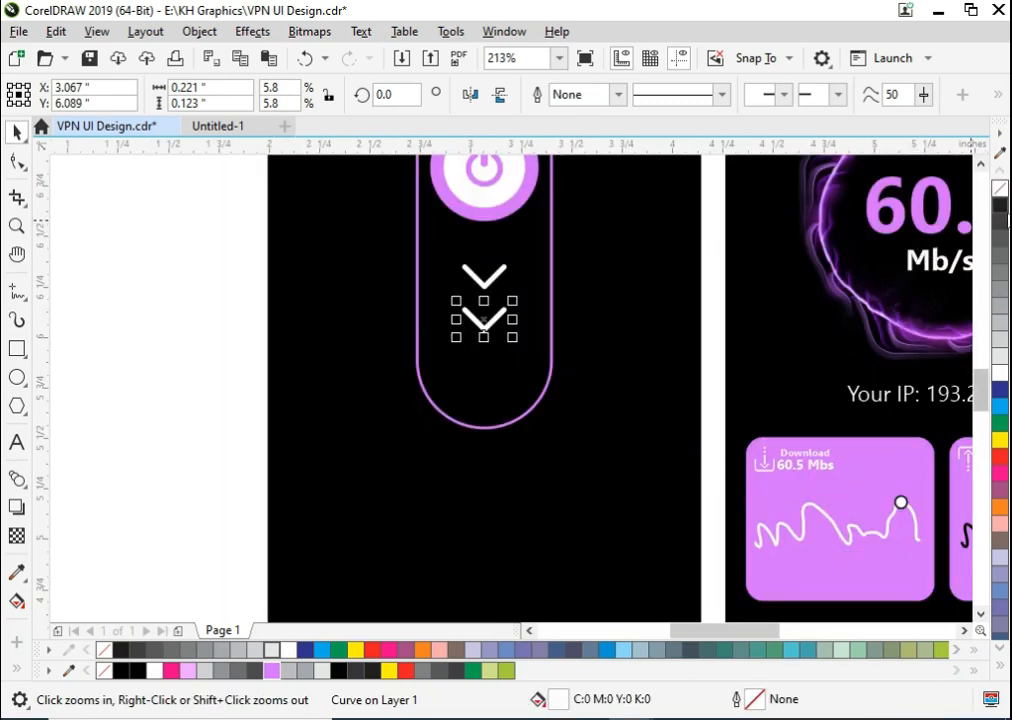
{"action": "left_click", "coordinate": [248, 370]}
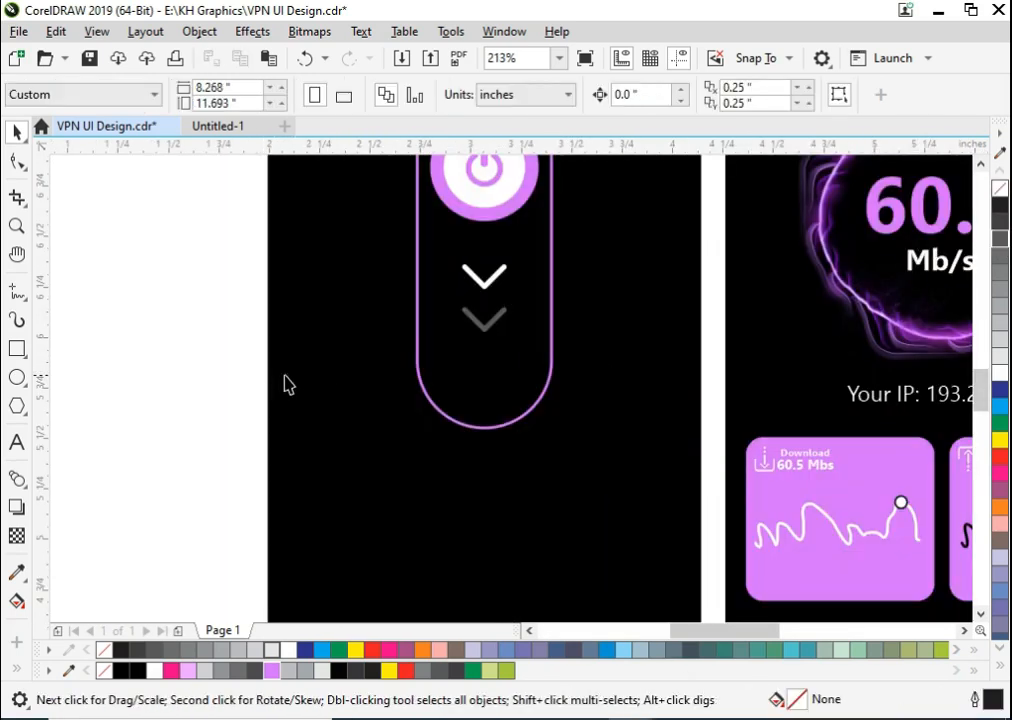
- Copy the "Your IP" text into the capsule's lower end and change it to a bold "OFF"
{"action": "scroll", "coordinate": [372, 368], "scroll_direction": "down", "scroll_amount": 2}
{"action": "key", "text": "F2"}
{"action": "left_click_drag", "start_coordinate": [282, 253], "coordinate": [743, 516]}
{"action": "left_click", "coordinate": [691, 388]}
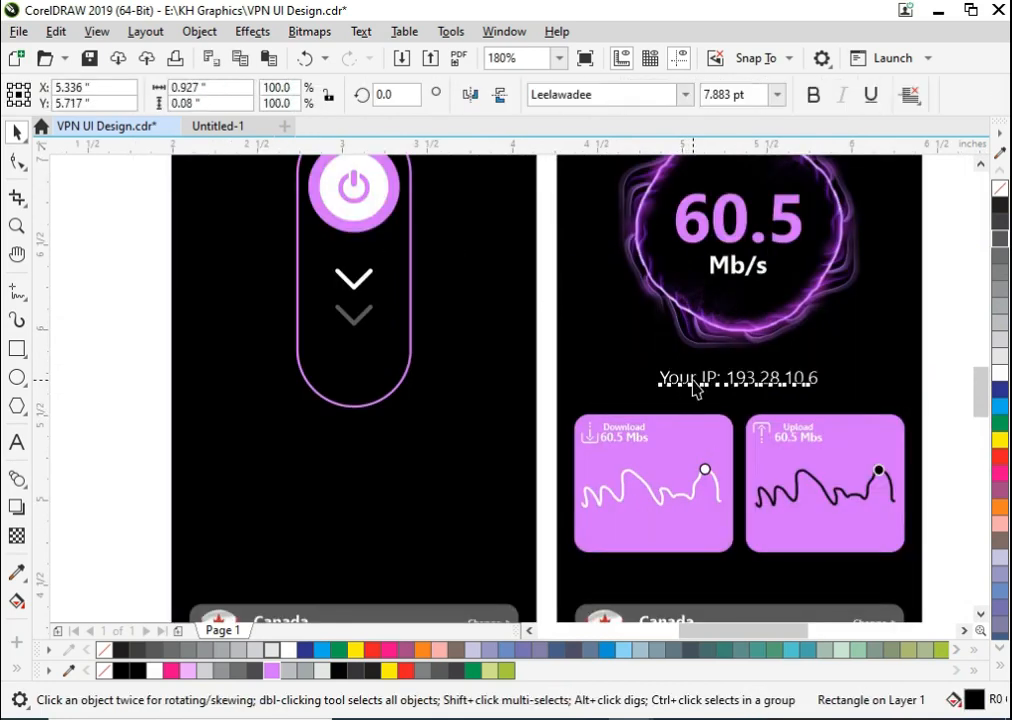
{"action": "left_click_drag", "start_coordinate": [697, 388], "coordinate": [374, 371]}
{"action": "right_click", "coordinate": [374, 371]}
{"action": "double_click", "coordinate": [374, 371]}
{"action": "key", "text": "ctrl+a"}
{"action": "type", "text": "OFF"}
{"action": "key", "text": "ctrl+a"}
{"action": "key", "text": "ctrl+b"}
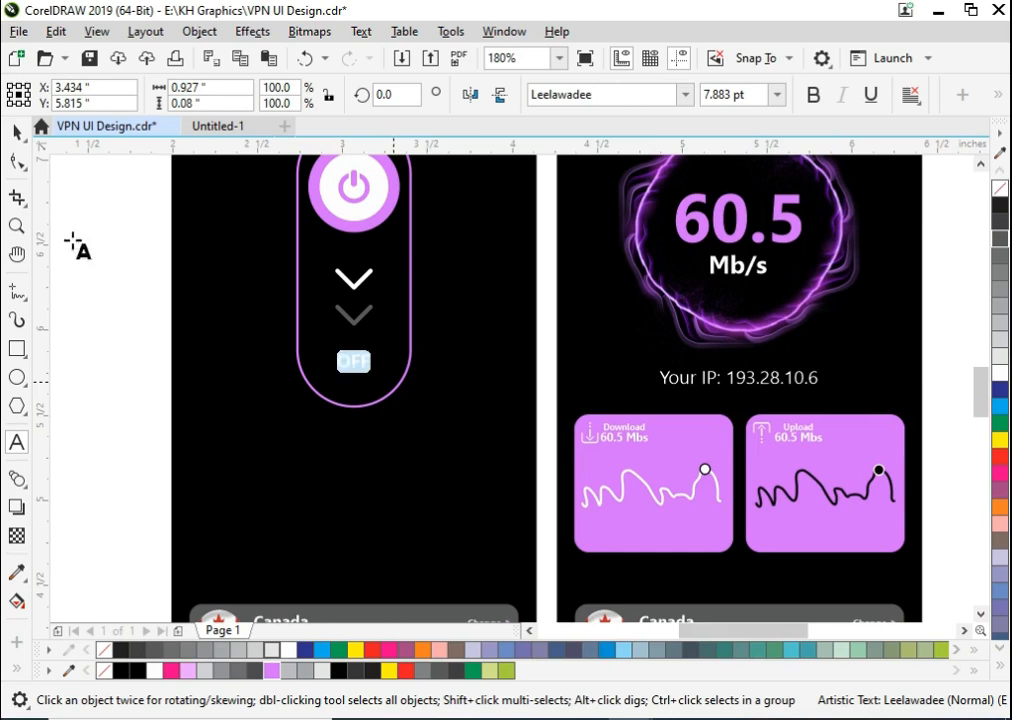
- Enlarge the "OFF" text to about 14 pt and centre it horizontally in the capsule
{"action": "left_click", "coordinate": [18, 133]}
{"action": "left_click_drag", "start_coordinate": [375, 377], "coordinate": [387, 389]}
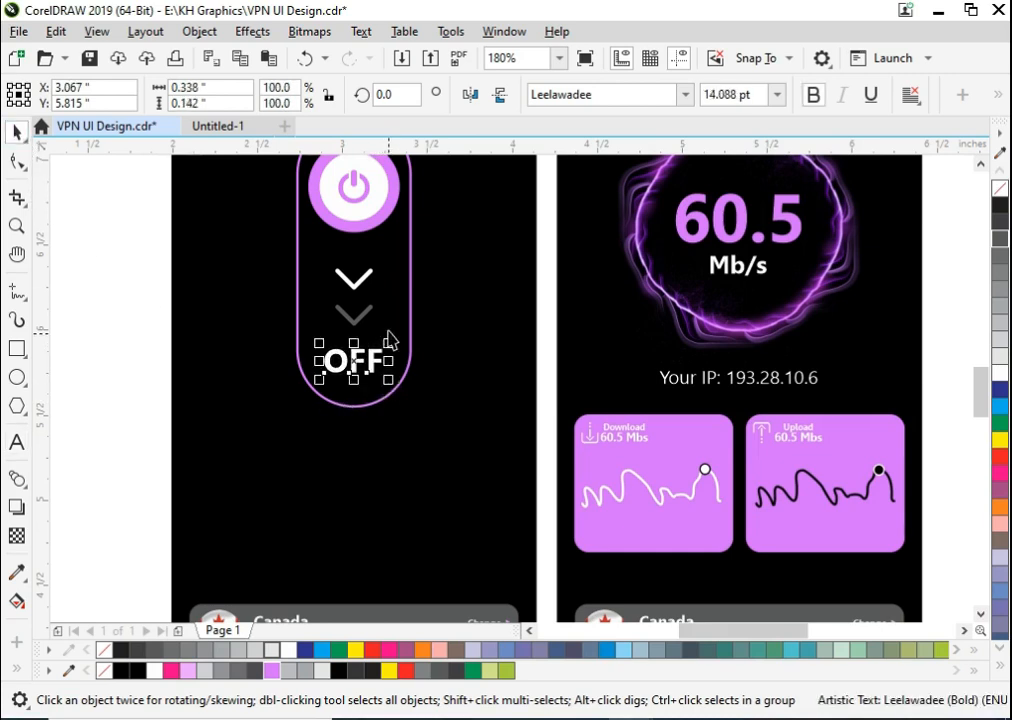
{"action": "left_click", "coordinate": [387, 334], "text": "shift"}
{"action": "left_click", "coordinate": [108, 400]}
- Copy the "Your IP" text below the capsule, change it to "Swipe down to off" and centre it on the phone screen
{"action": "left_click", "coordinate": [715, 382]}
{"action": "left_click_drag", "start_coordinate": [717, 382], "coordinate": [334, 441]}
{"action": "right_click", "coordinate": [334, 441]}
{"action": "double_click", "coordinate": [335, 442]}
{"action": "key", "text": "ctrl+a"}
{"action": "type", "text": "S"}
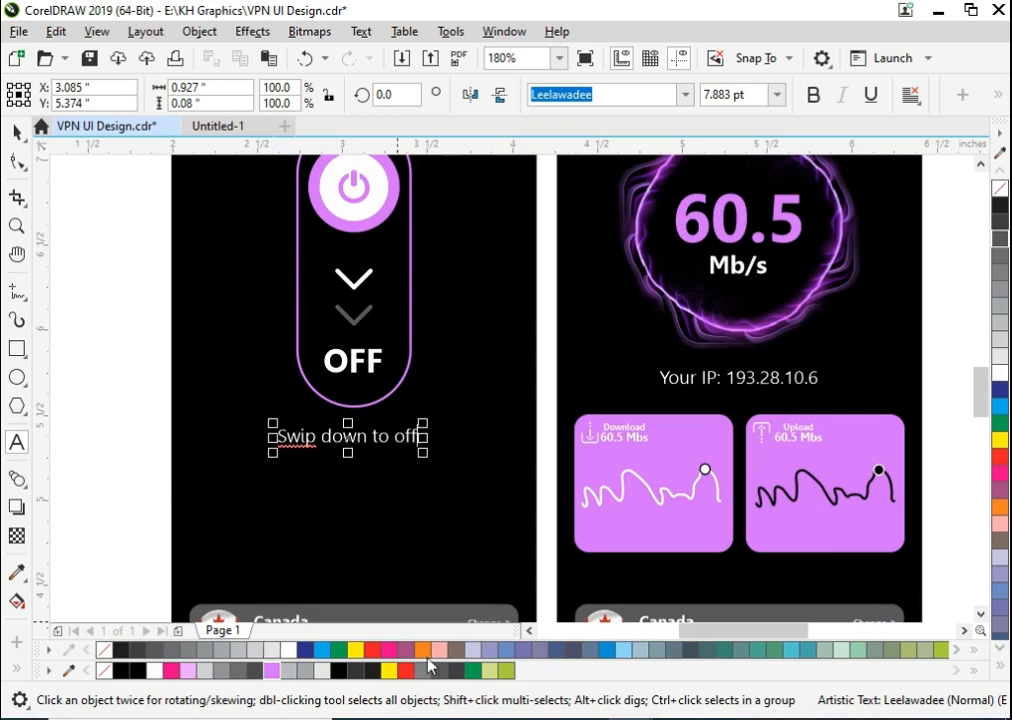
{"action": "left_click", "coordinate": [16, 131]}
{"action": "left_click", "coordinate": [353, 444]}
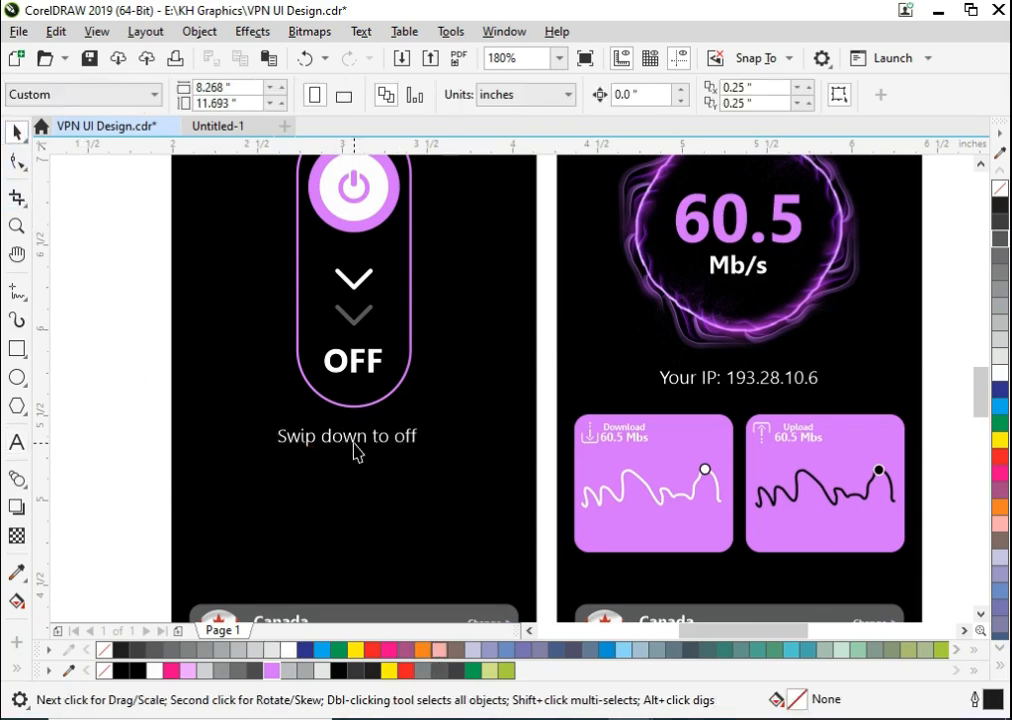
{"action": "left_click", "coordinate": [307, 448]}
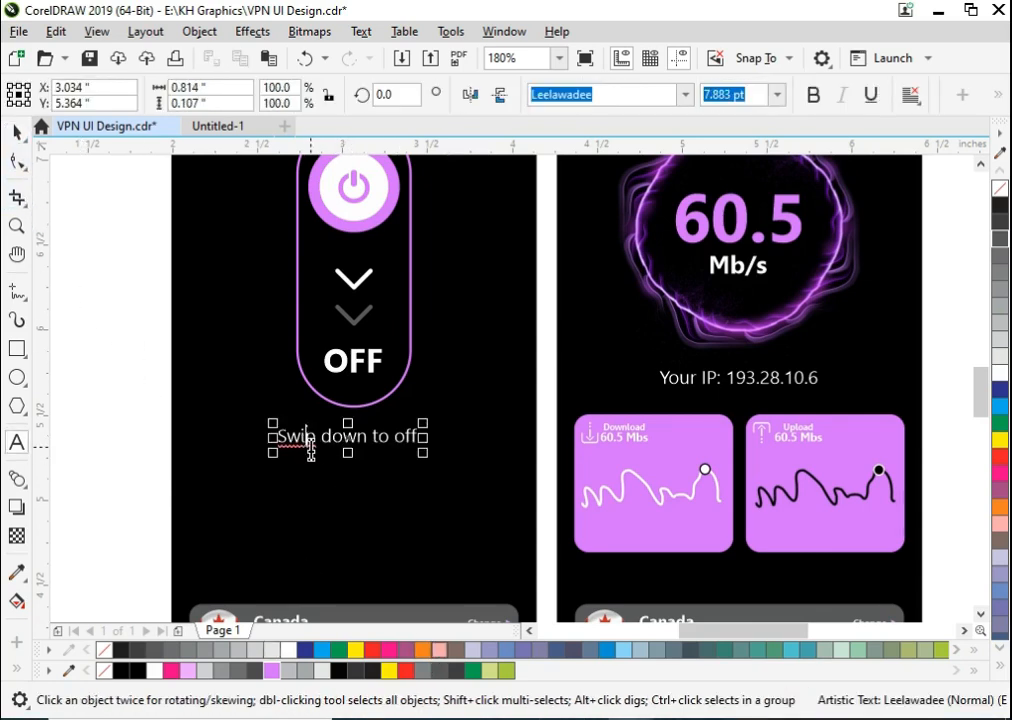
{"action": "double_click", "coordinate": [316, 447]}
{"action": "type", "text": "e"}
{"action": "left_click", "coordinate": [16, 132]}
{"action": "left_click", "coordinate": [208, 379]}
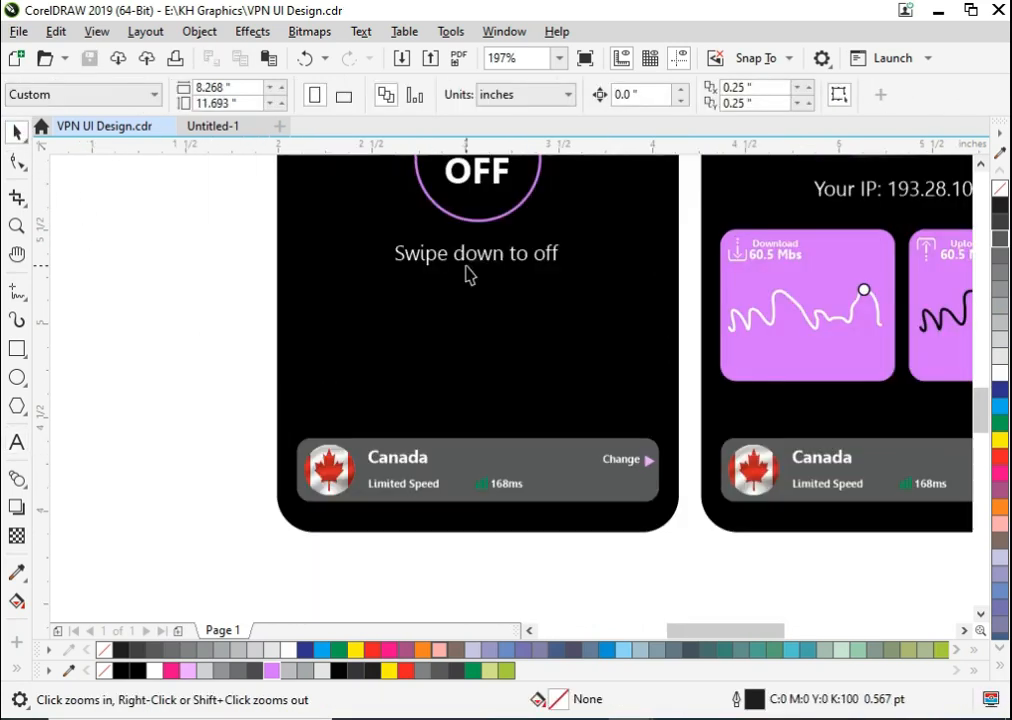
- Duplicate the swipe text above the Canada bar, change it to "Connecting...", centre it on the phone screen and save the file
{"action": "left_click", "coordinate": [470, 256]}
{"action": "left_click_drag", "start_coordinate": [470, 256], "coordinate": [492, 377]}
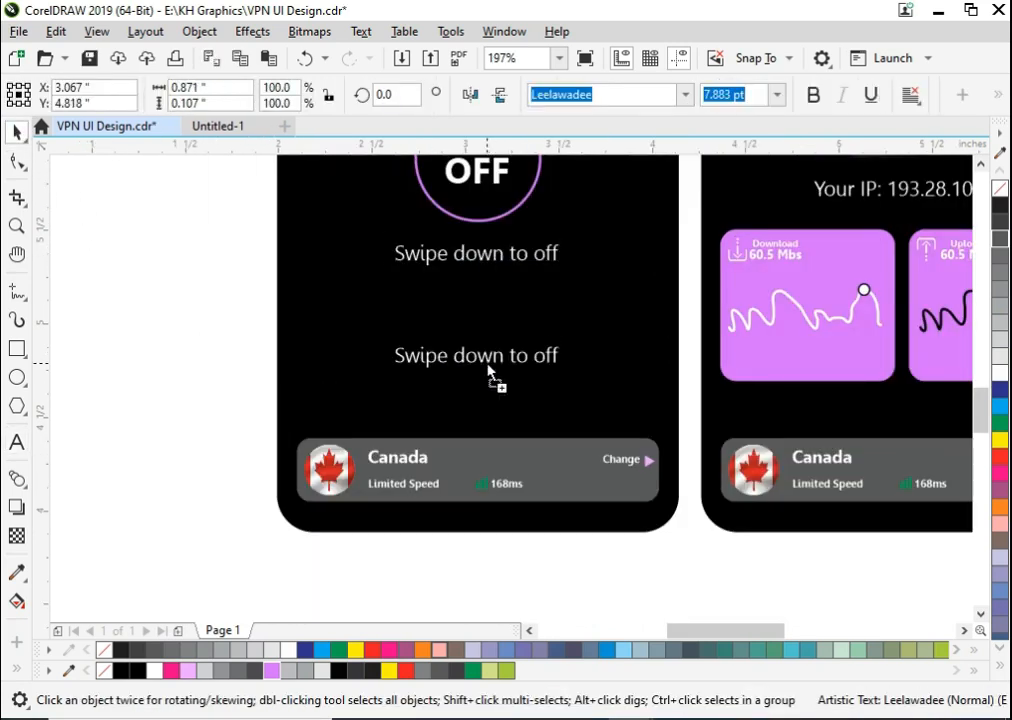
{"action": "double_click", "coordinate": [488, 360]}
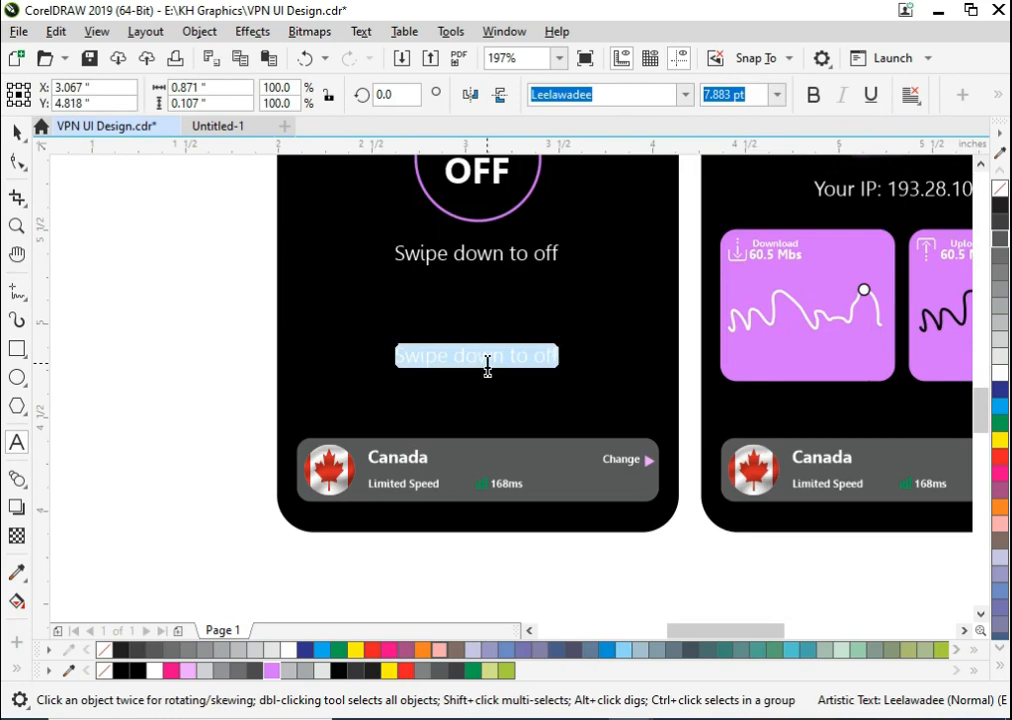
{"action": "type", "text": "Connecting..."}
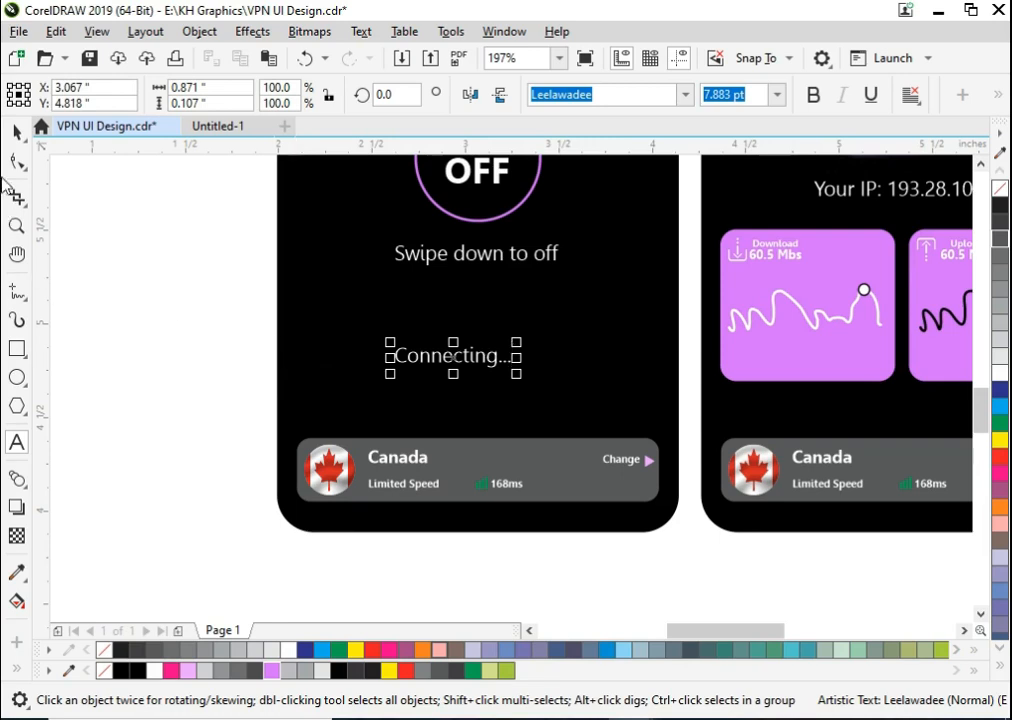
{"action": "left_click", "coordinate": [24, 139]}
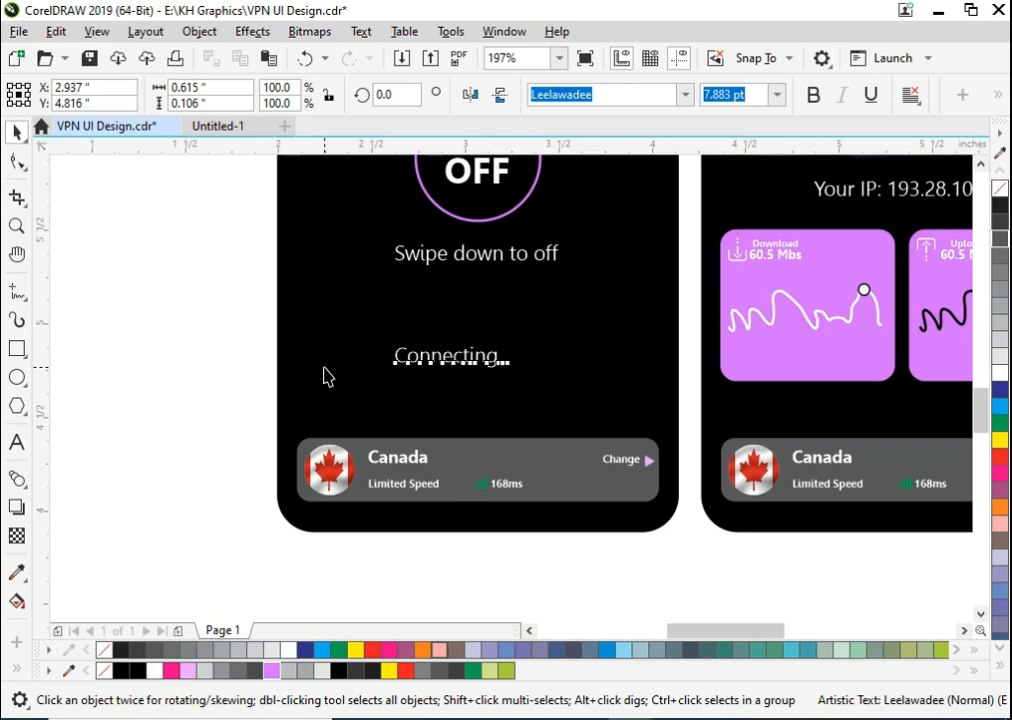
{"action": "left_click", "coordinate": [324, 368], "text": "shift"}
{"action": "key", "text": "c"}
{"action": "key", "text": "Escape"}
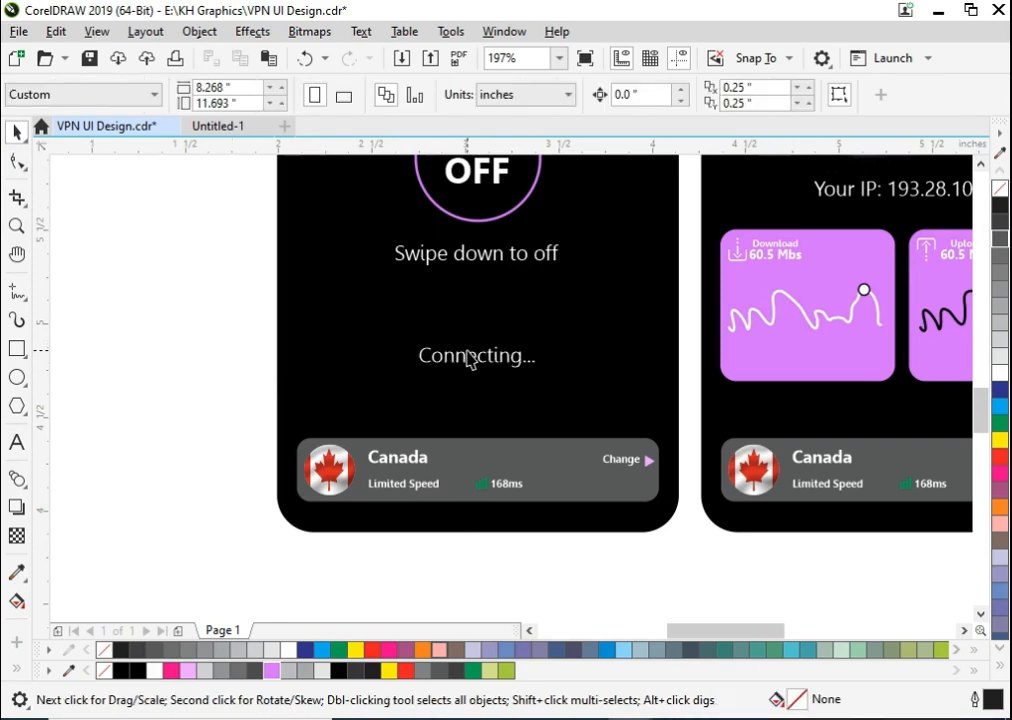
{"action": "key", "text": "ctrl+s"}
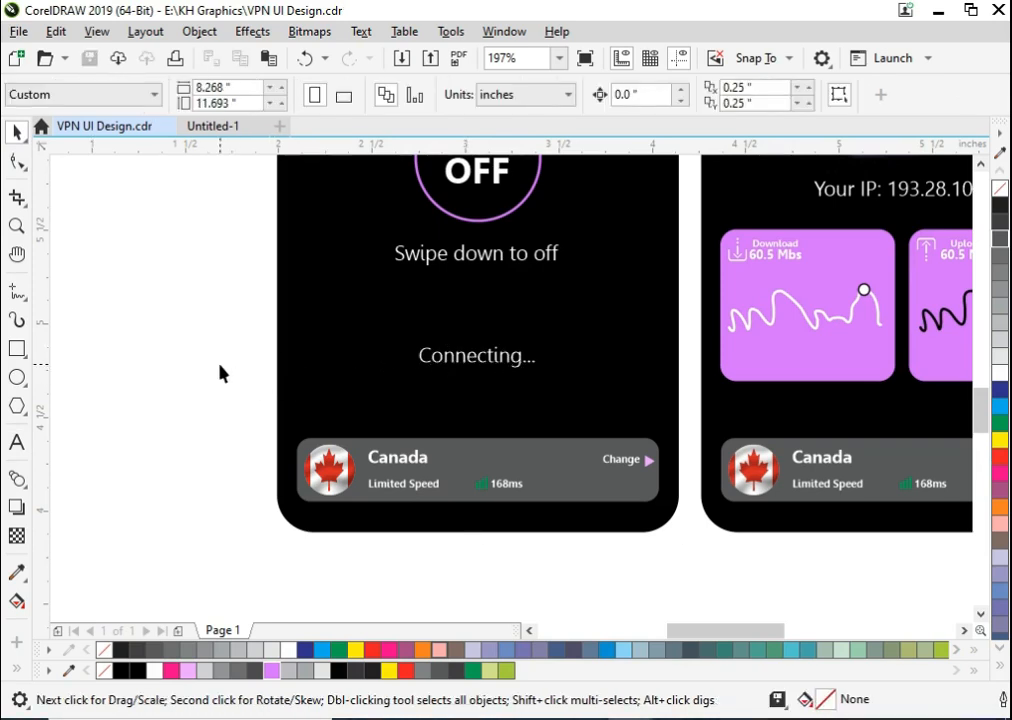
- Draw a circle about 0.063 inches wide just before "Connecting..." and fill it violet without an outline
{"action": "key", "text": "z"}
{"action": "left_click_drag", "start_coordinate": [253, 309], "coordinate": [619, 469]}
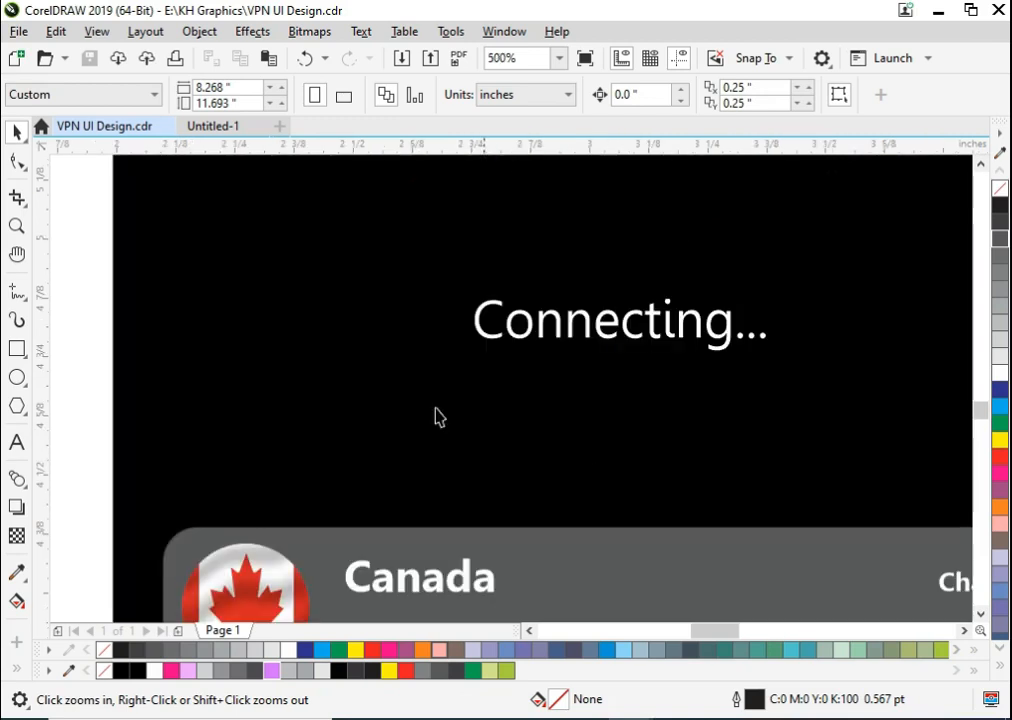
{"action": "left_click", "coordinate": [17, 376]}
{"action": "left_click_drag", "start_coordinate": [425, 303], "coordinate": [458, 336]}
{"action": "key", "text": "space"}
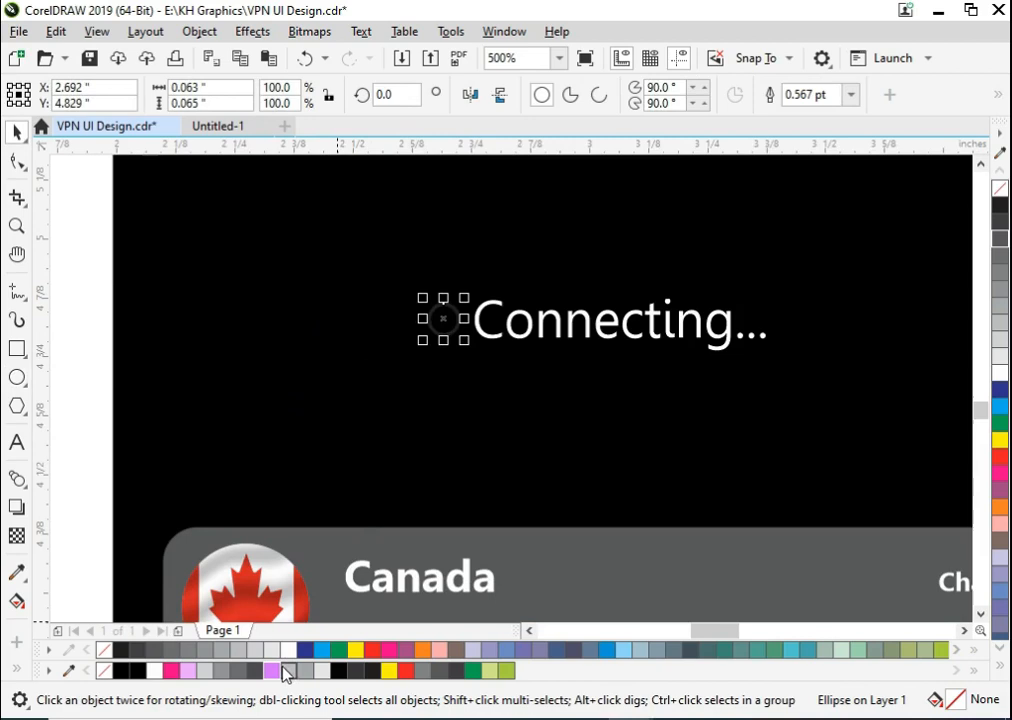
{"action": "left_click", "coordinate": [271, 670]}
{"action": "right_click", "coordinate": [105, 667]}
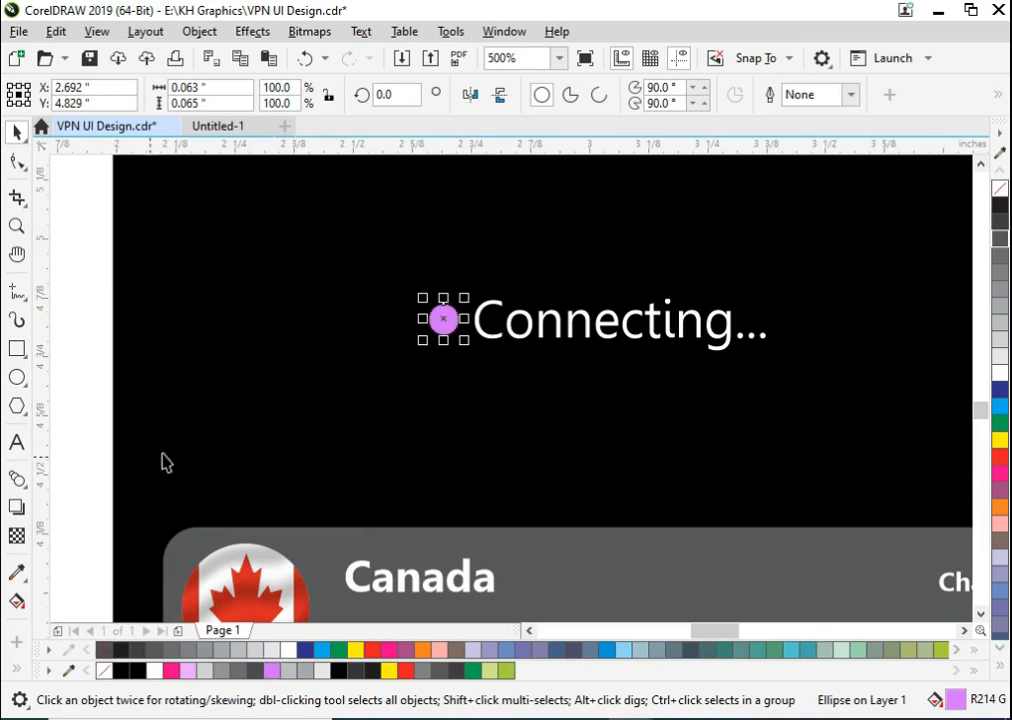
- Align the violet dot vertically with "Connecting...", group the two and centre the group on the phone screen
{"action": "left_click", "coordinate": [537, 329], "text": "shift"}
{"action": "key", "text": "c"}
{"action": "key", "text": "ctrl+z"}
{"action": "key", "text": "e"}
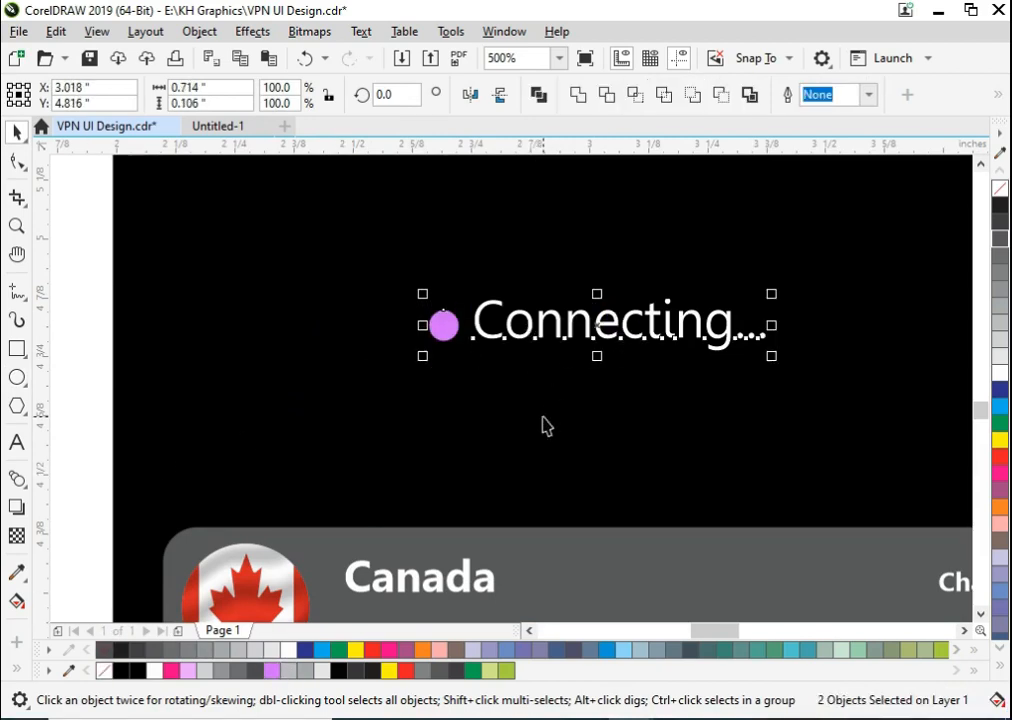
{"action": "left_click", "coordinate": [543, 418]}
{"action": "scroll", "coordinate": [543, 418], "scroll_direction": "down", "scroll_amount": 2}
{"action": "left_click", "coordinate": [402, 409]}
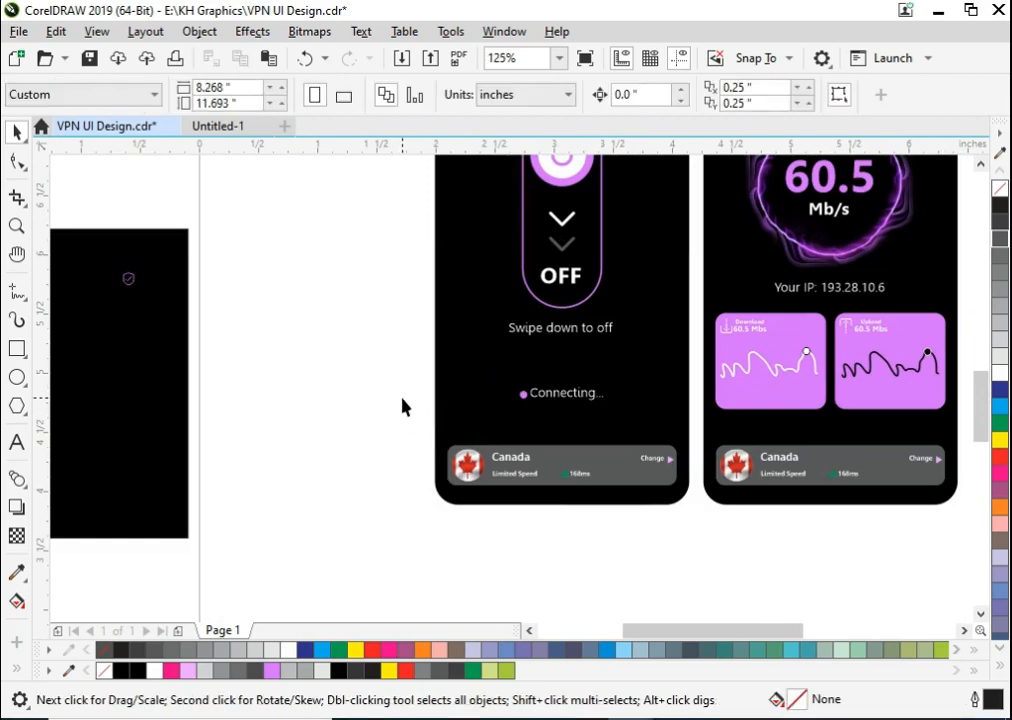
- Make the "Connecting..." text in the group bold
{"action": "scroll", "coordinate": [444, 384], "scroll_direction": "down", "scroll_amount": 1}
{"action": "key", "text": "F2"}
{"action": "left_click_drag", "start_coordinate": [402, 335], "coordinate": [612, 465]}
{"action": "left_click", "coordinate": [556, 361]}
{"action": "left_click", "coordinate": [556, 352]}
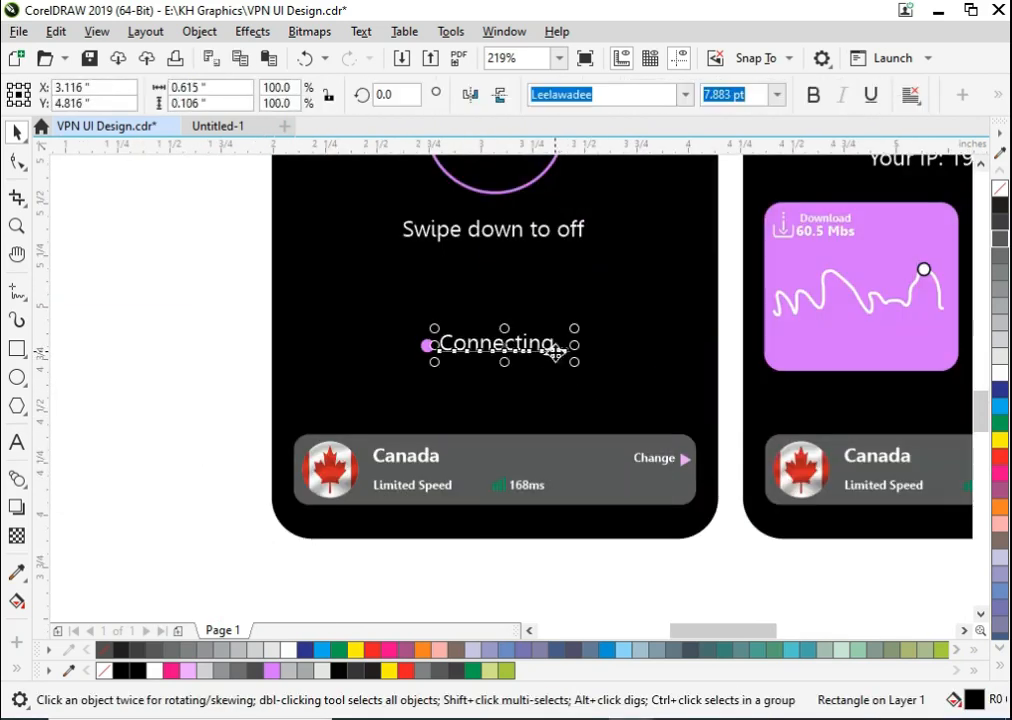
{"action": "left_click", "coordinate": [813, 94]}
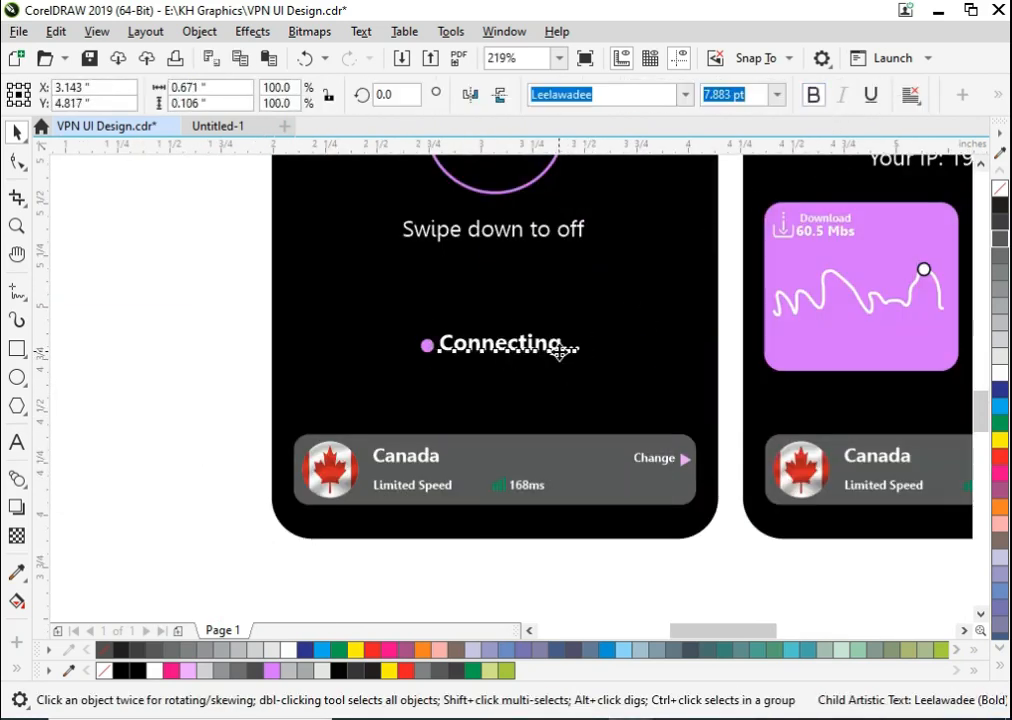
- Narrow the "Connecting..." text slightly and shift it to line up with the violet dot
{"action": "key", "text": "F2"}
{"action": "left_click_drag", "start_coordinate": [402, 311], "coordinate": [640, 448]}
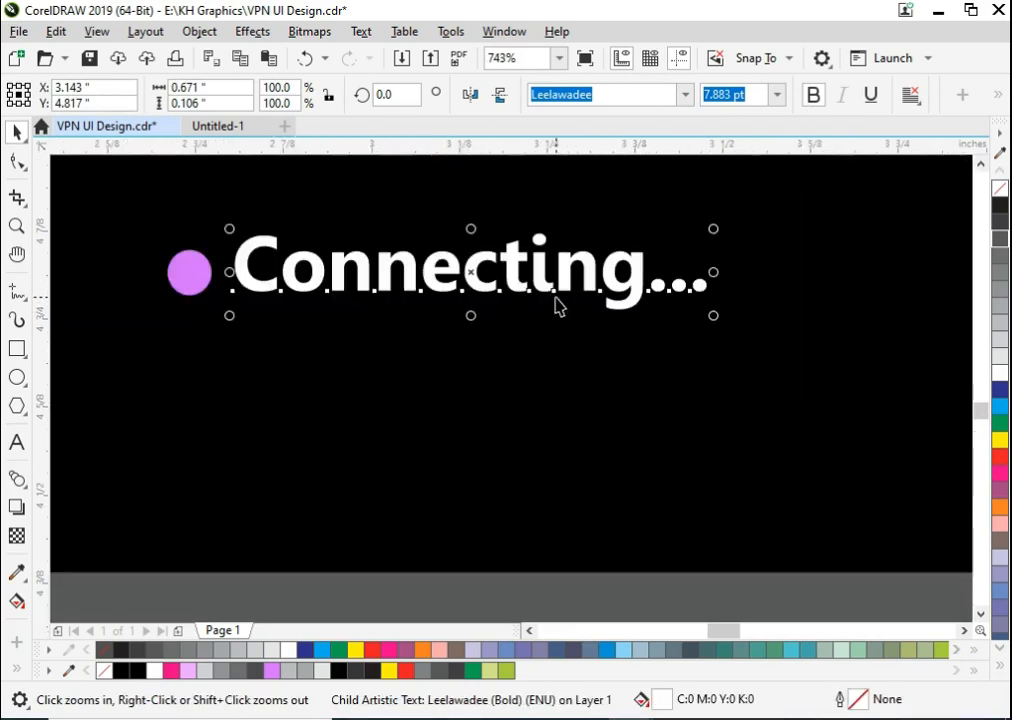
{"action": "left_click_drag", "start_coordinate": [549, 297], "coordinate": [553, 309]}
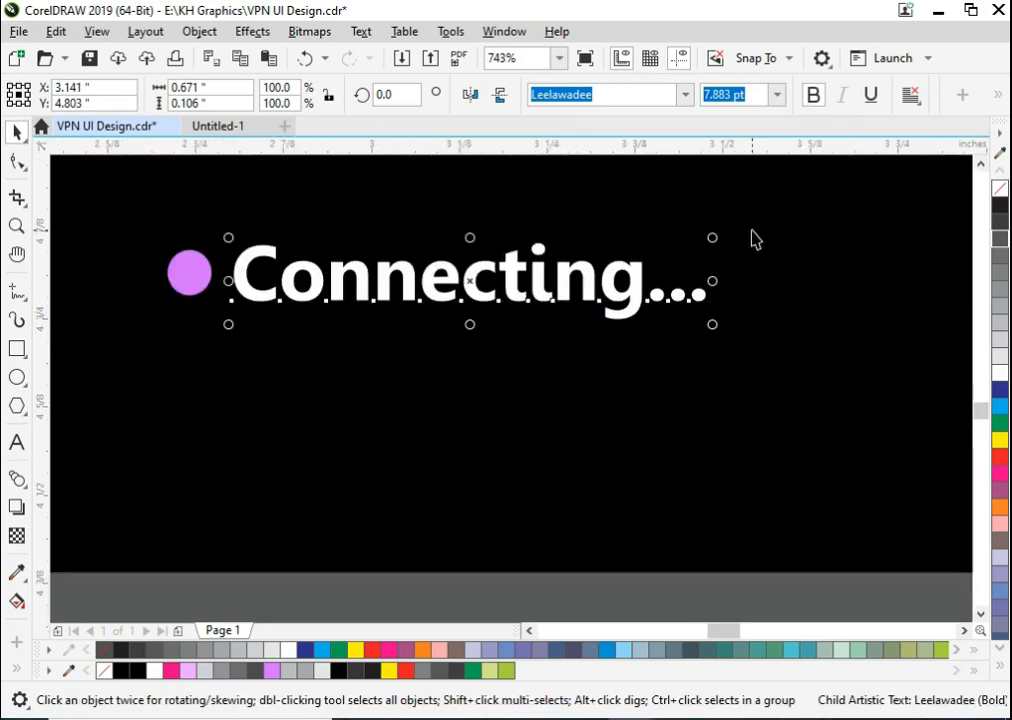
{"action": "left_click_drag", "start_coordinate": [721, 237], "coordinate": [694, 240]}
{"action": "left_click_drag", "start_coordinate": [634, 297], "coordinate": [635, 292]}
{"action": "left_click", "coordinate": [606, 349]}
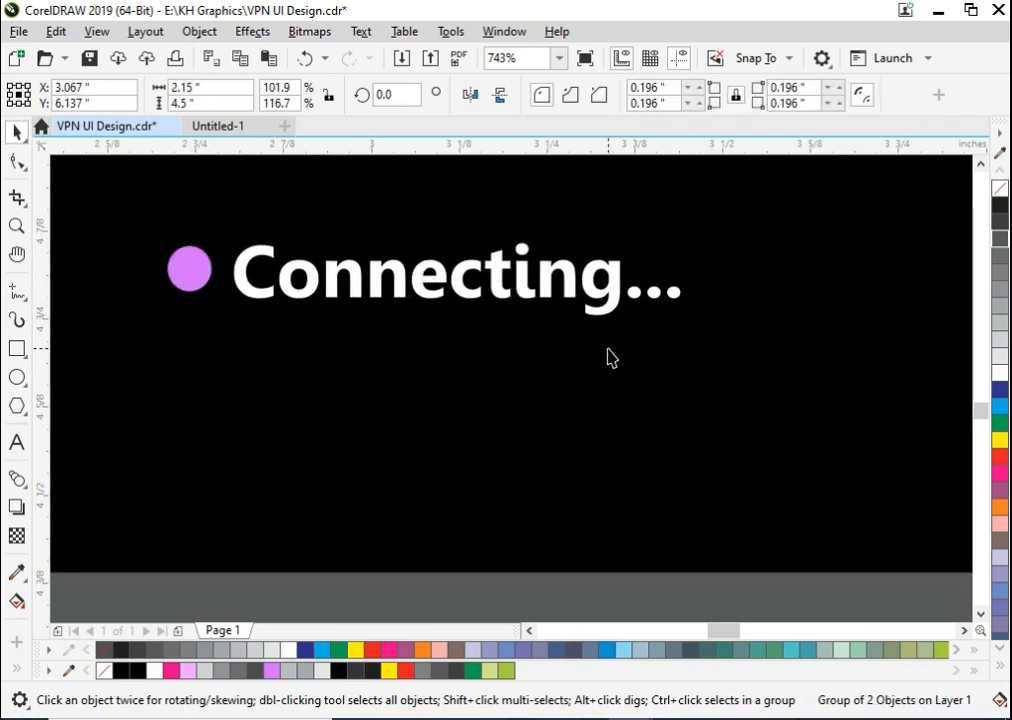
- Save the VPN UI Design drawing
{"action": "key", "text": "F4"}
{"action": "left_click", "coordinate": [400, 416]}
{"action": "key", "text": "ctrl+s"}
- Move the shield check icon beside "Connected" on the connected screen and enlarge it to about 0.108 × 0.12 inches
{"action": "left_click_drag", "start_coordinate": [325, 352], "coordinate": [588, 350]}
{"action": "left_click_drag", "start_coordinate": [737, 258], "coordinate": [741, 257]}
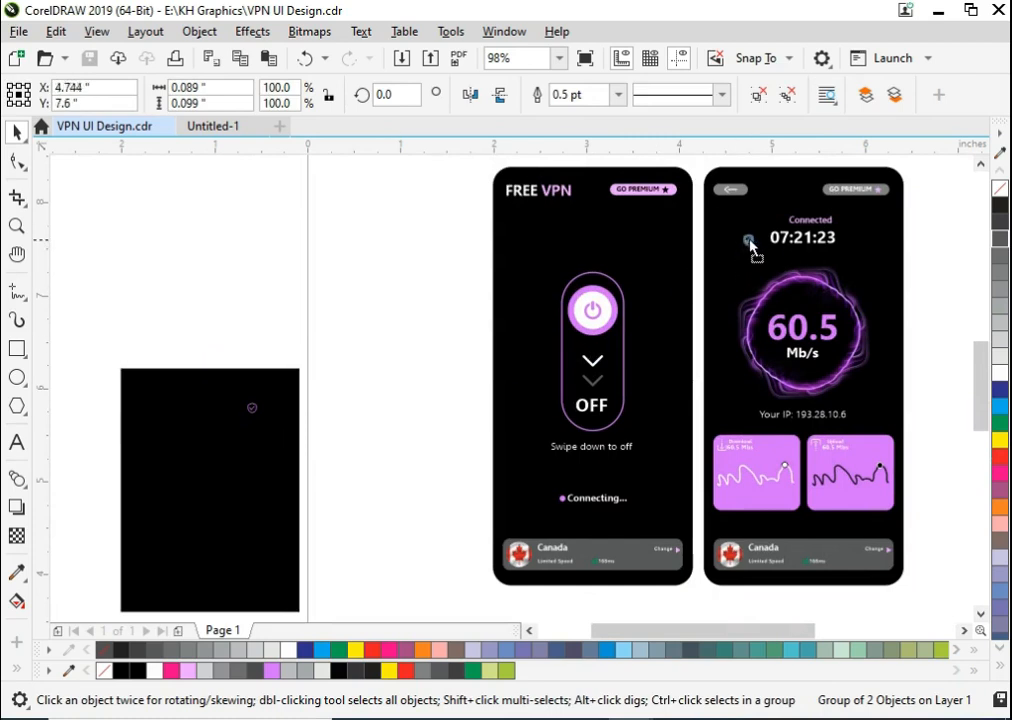
{"action": "scroll", "coordinate": [775, 217], "scroll_direction": "up", "scroll_amount": 5}
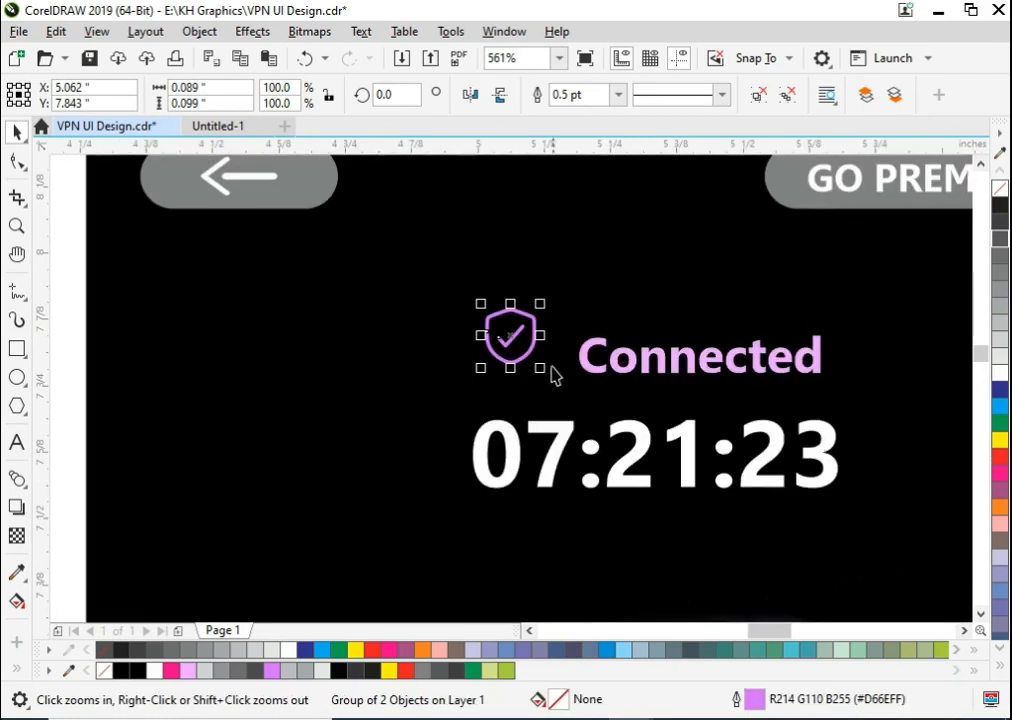
{"action": "left_click_drag", "start_coordinate": [545, 372], "coordinate": [560, 384]}
{"action": "left_click_drag", "start_coordinate": [522, 339], "coordinate": [517, 368]}
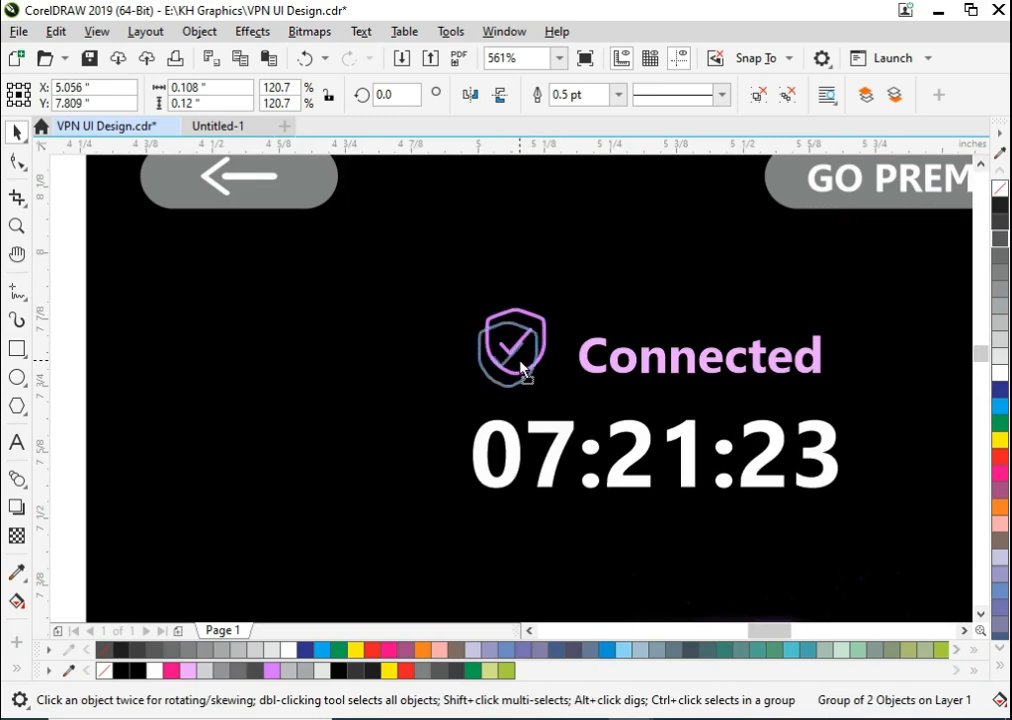
- Enlarge the "Connected" text towards the shield icon to about 7.187 pt and fill it with the icon's violet
{"action": "left_click", "coordinate": [592, 368]}
{"action": "left_click_drag", "start_coordinate": [569, 331], "coordinate": [552, 327]}
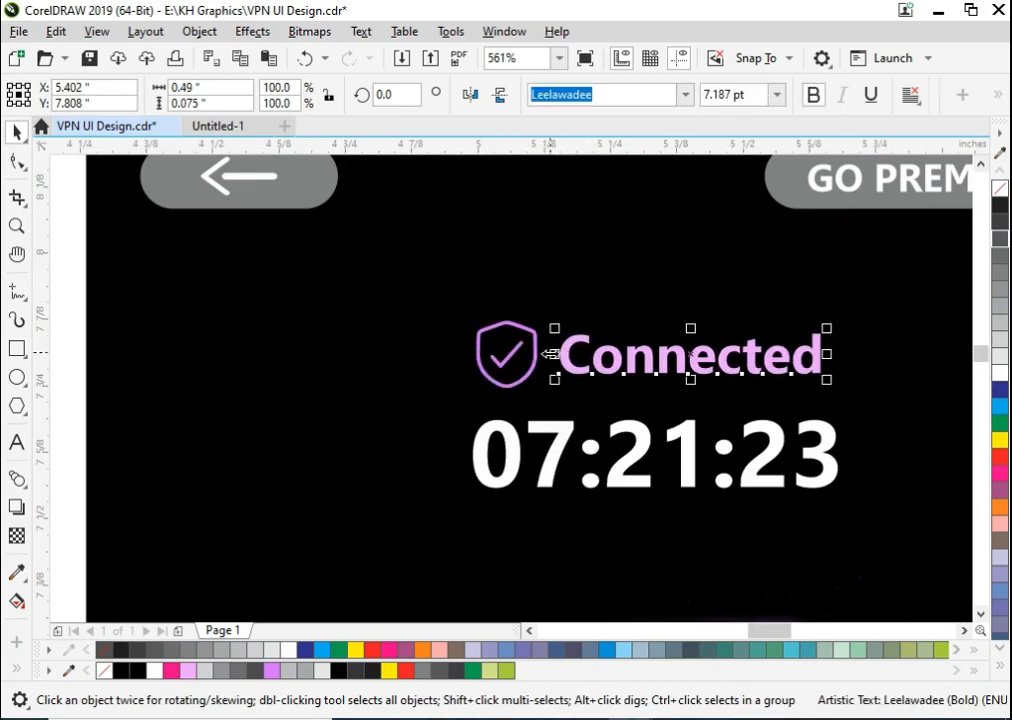
{"action": "left_click", "coordinate": [535, 358], "text": "shift"}
{"action": "left_click", "coordinate": [583, 367]}
{"action": "left_click", "coordinate": [574, 359]}
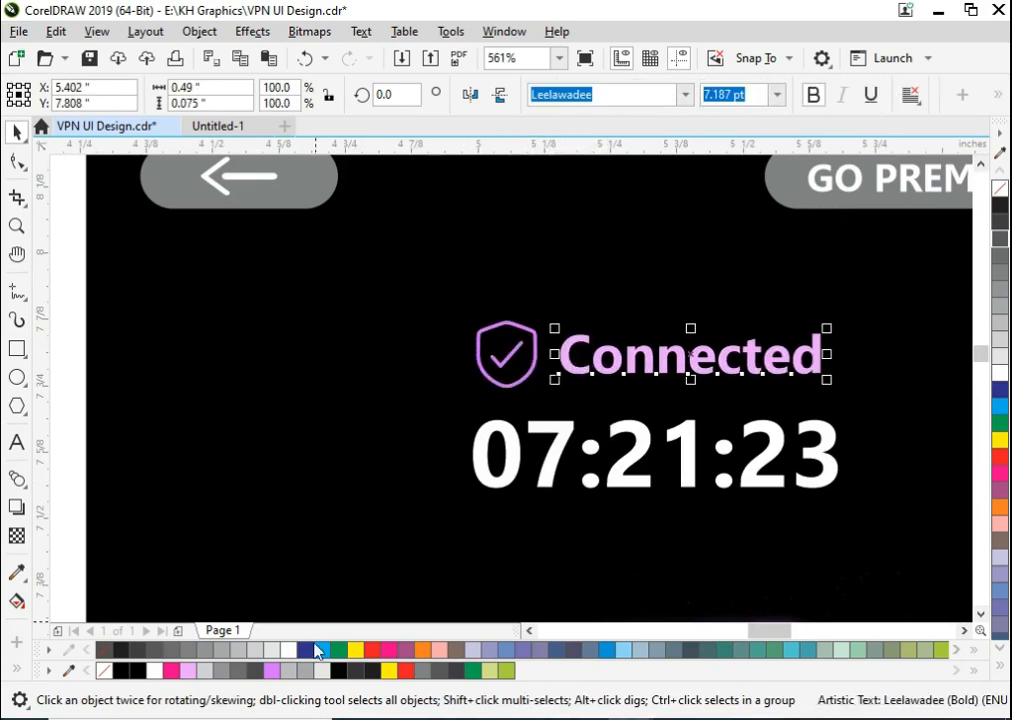
{"action": "left_click", "coordinate": [274, 670]}
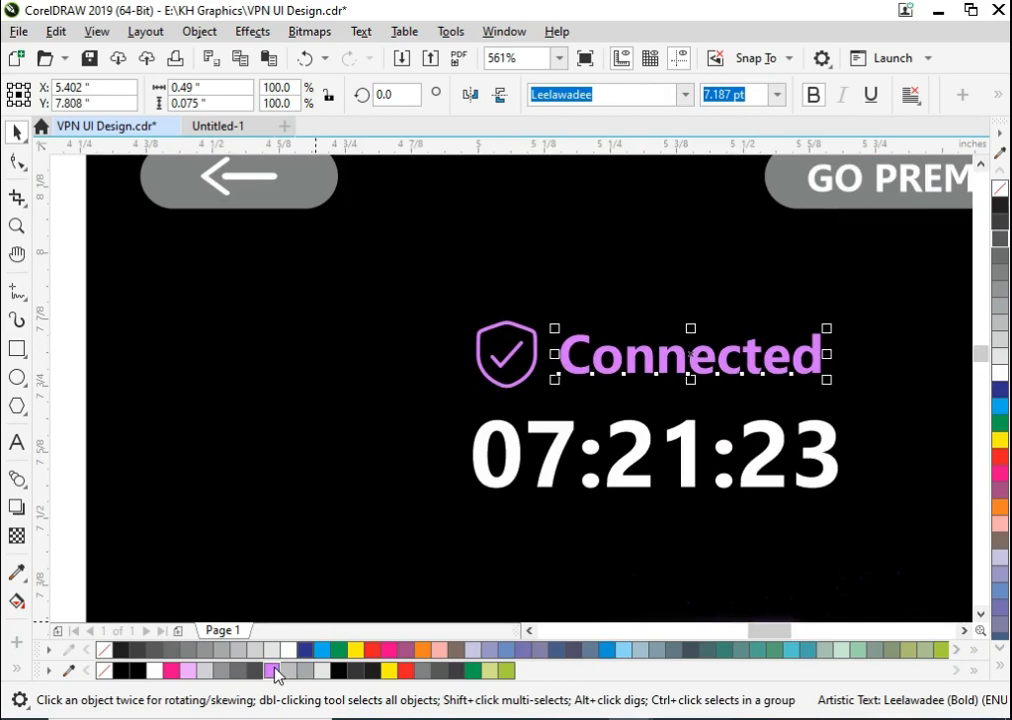
- Group the shield icon with "Connected" and try centring the group on the phone screen
{"action": "left_click", "coordinate": [518, 356], "text": "shift"}
{"action": "key", "text": "ctrl+g"}
{"action": "left_click", "coordinate": [522, 303], "text": "shift"}
{"action": "key", "text": "c"}
{"action": "key", "text": "ctrl+z"}
{"action": "key", "text": "F4"}
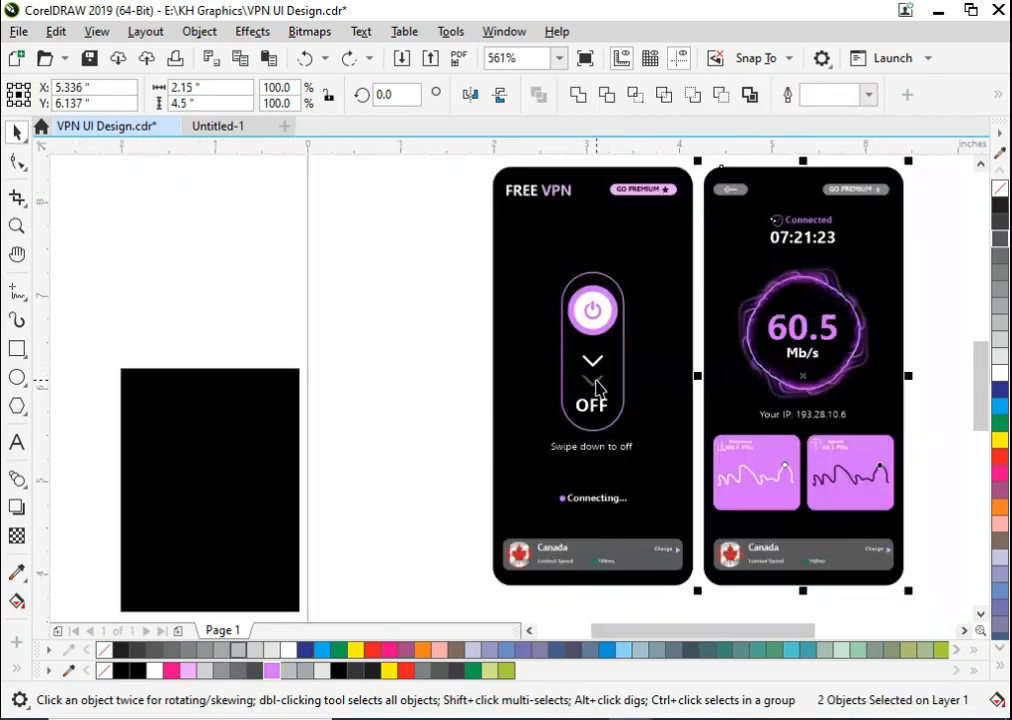
- Delete the leftover black rectangle beside the page
{"action": "left_click", "coordinate": [227, 530]}
{"action": "key", "text": "Delete"}
{"action": "key", "text": "F4"}
- Fill the capsule switch outline on the "FREE VPN" screen with black
{"action": "key", "text": "F2"}
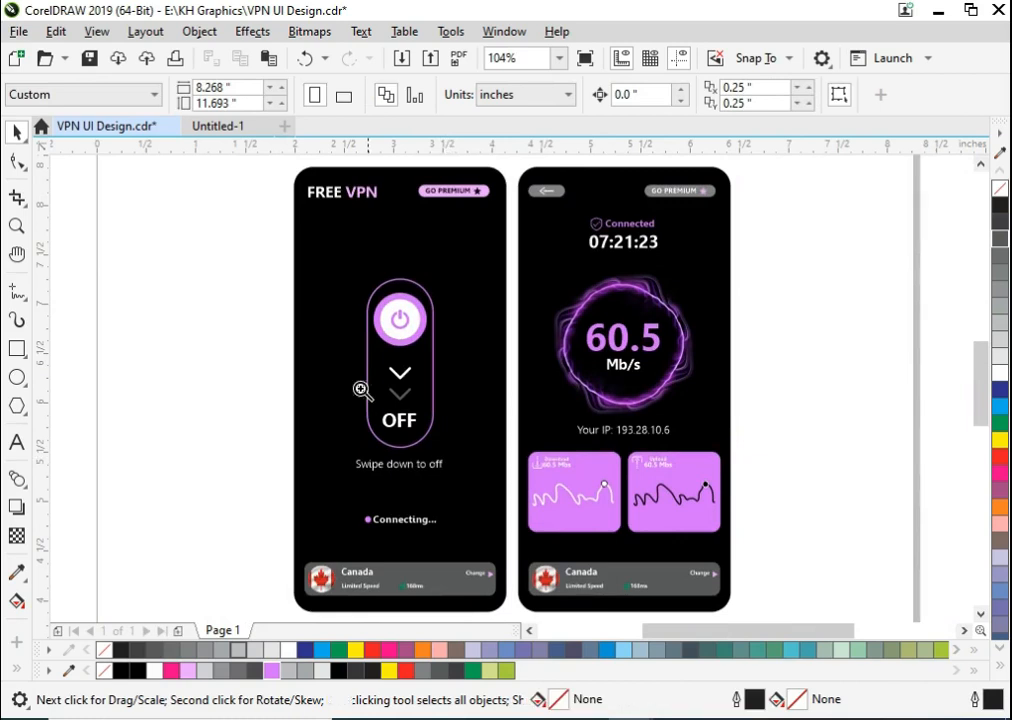
{"action": "left_click_drag", "start_coordinate": [311, 296], "coordinate": [496, 516]}
{"action": "left_click", "coordinate": [540, 354]}
{"action": "left_click", "coordinate": [287, 363]}
{"action": "left_click", "coordinate": [545, 354]}
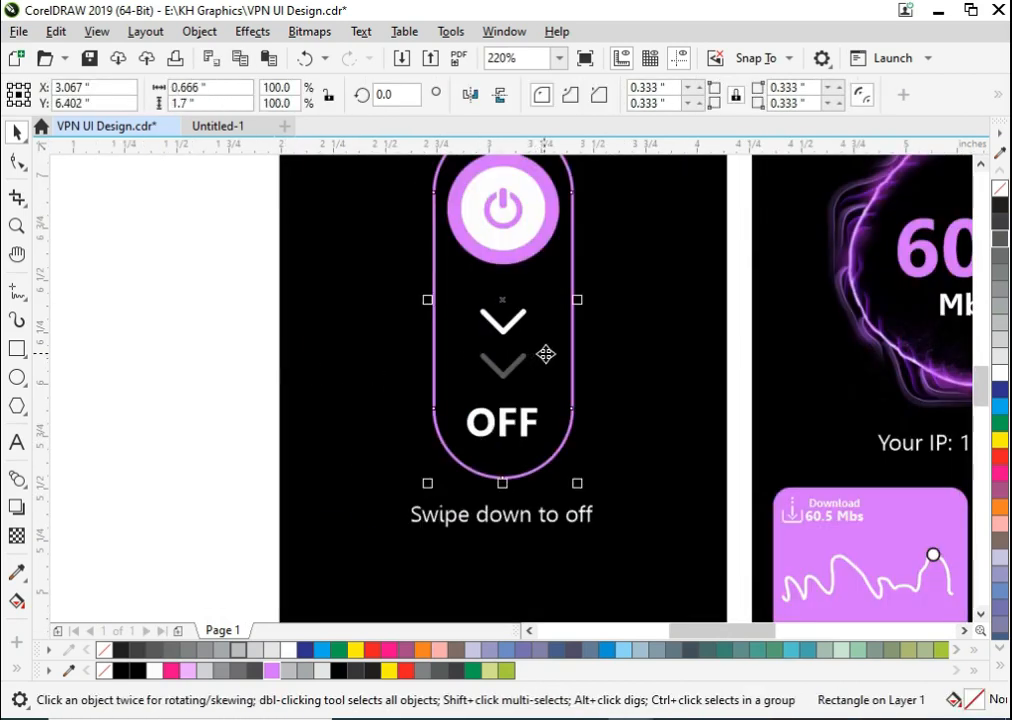
{"action": "left_click", "coordinate": [340, 674]}
{"action": "key", "text": "Escape"}
- Duplicate the capsule directly to its left and fill the copy with light pinkish violet
{"action": "scroll", "coordinate": [565, 356], "scroll_direction": "down", "scroll_amount": 2}
{"action": "key", "text": "F2"}
{"action": "left_click_drag", "start_coordinate": [452, 233], "coordinate": [655, 469]}
{"action": "left_click_drag", "start_coordinate": [533, 371], "coordinate": [409, 372]}
{"action": "right_click", "coordinate": [409, 372]}
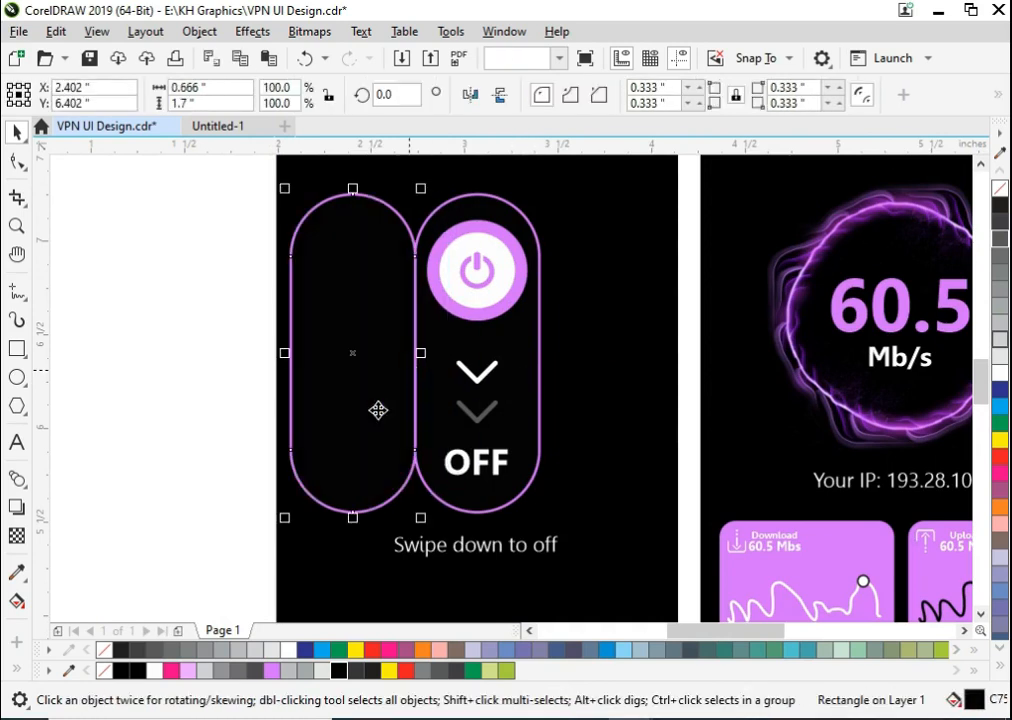
{"action": "left_click", "coordinate": [192, 670]}
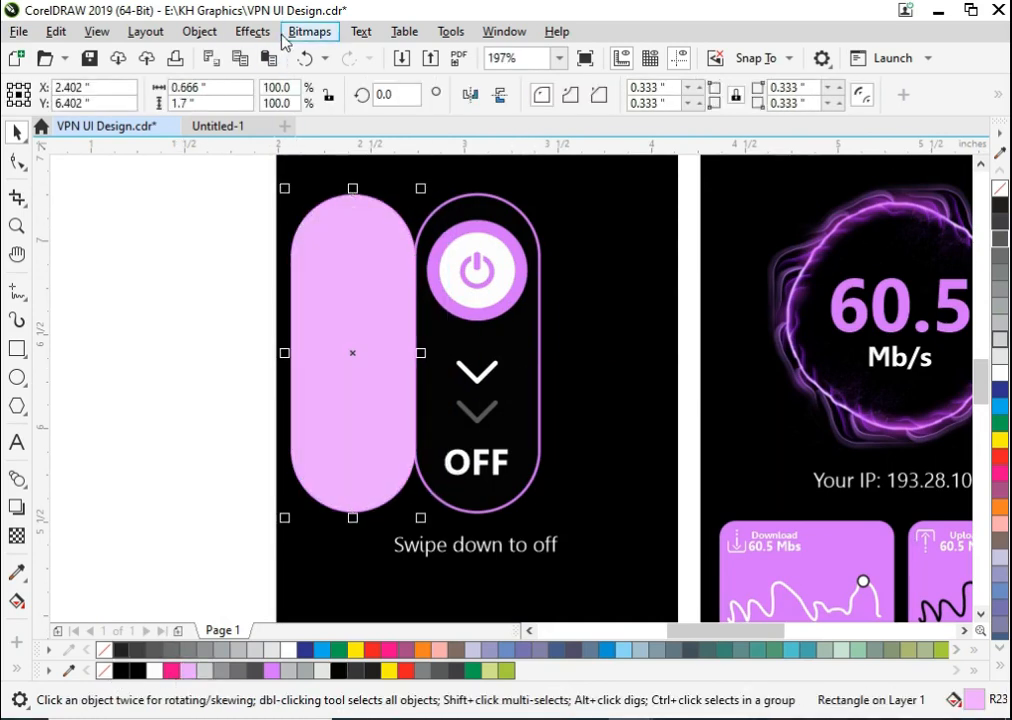
- Convert the light violet capsule copy to a bitmap and apply a Gaussian Blur with a radius of 107.9 pixels
{"action": "left_click", "coordinate": [310, 31]}
{"action": "left_click", "coordinate": [300, 54]}
{"action": "key", "text": "Return"}
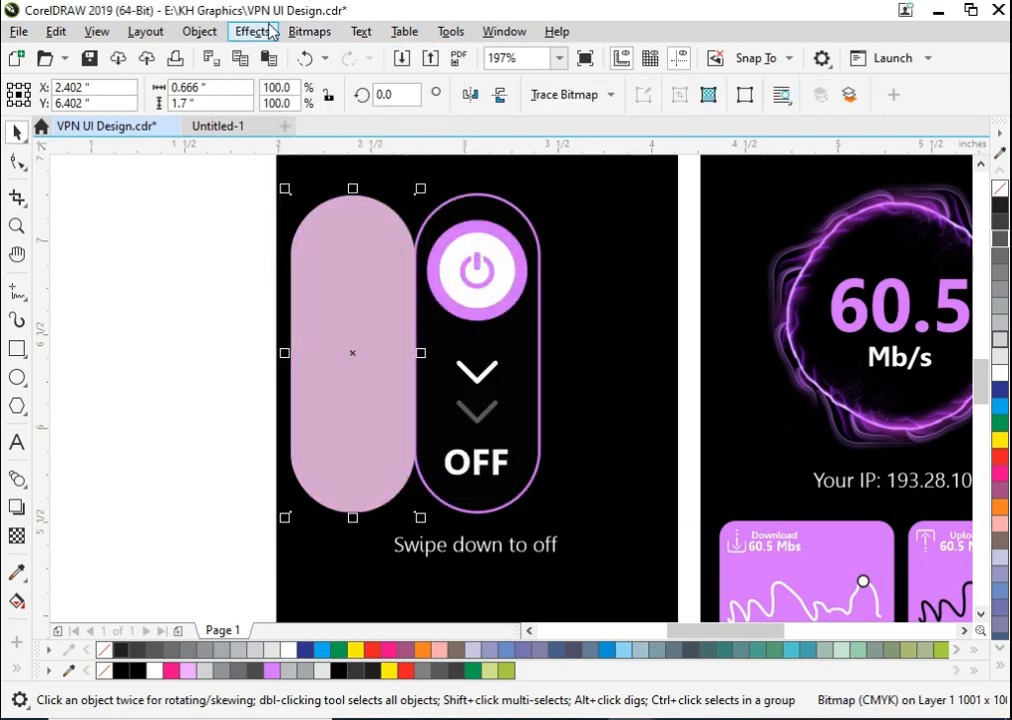
{"action": "left_click", "coordinate": [265, 31]}
{"action": "mouse_move", "coordinate": [300, 121]}
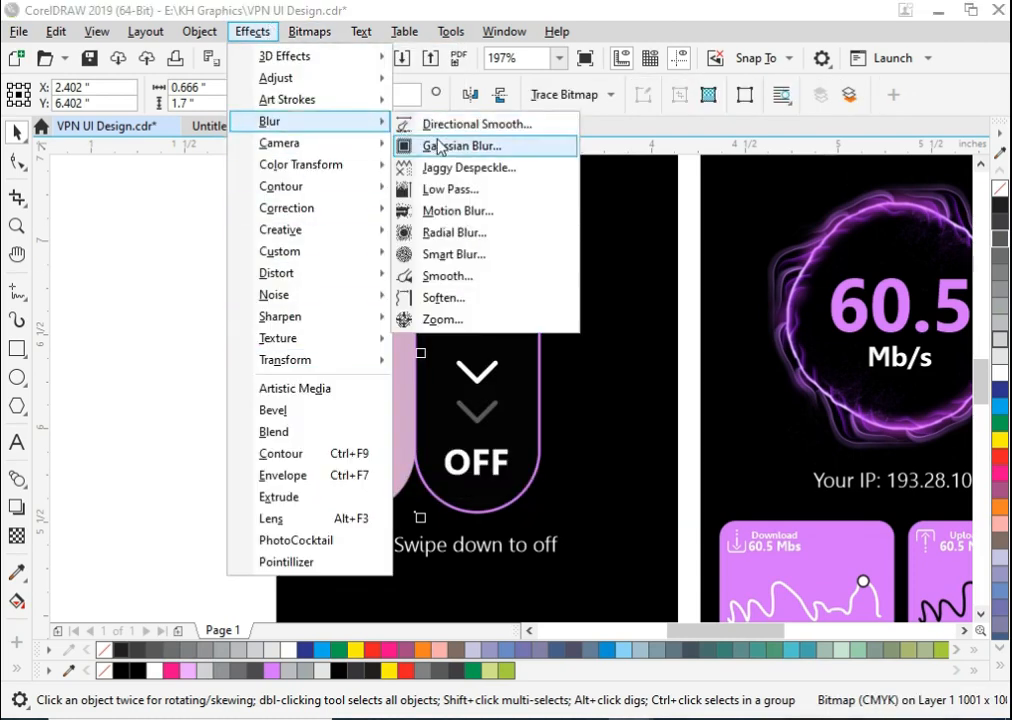
{"action": "left_click", "coordinate": [443, 147]}
{"action": "left_click_drag", "start_coordinate": [517, 350], "coordinate": [574, 361]}
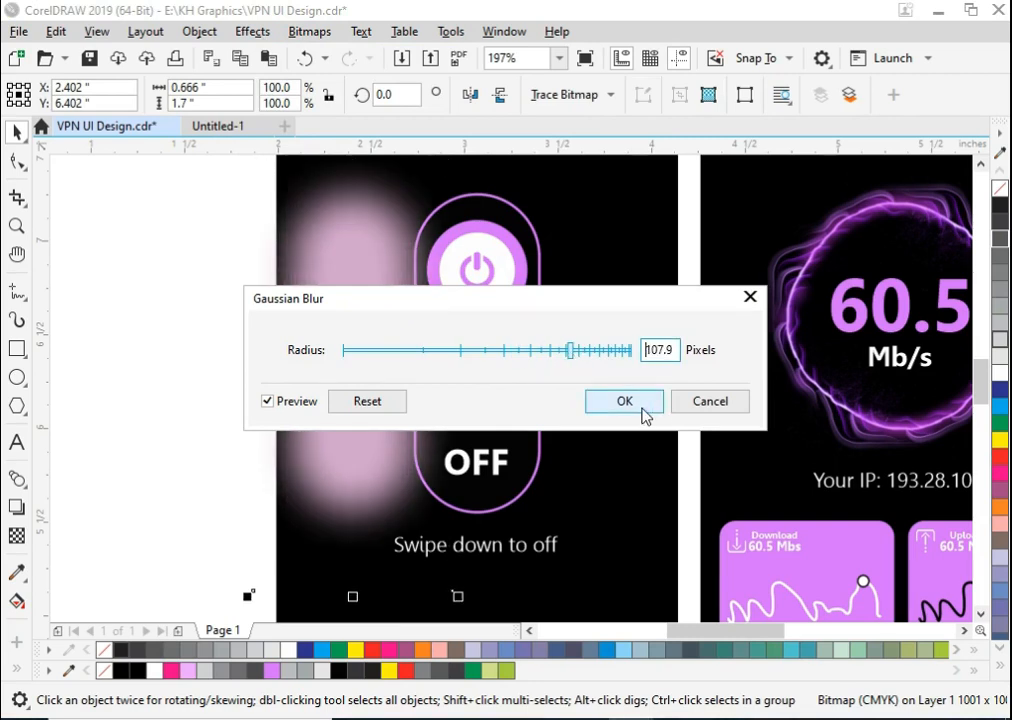
{"action": "left_click", "coordinate": [643, 410]}
- Centre the blurred glow on the capsule switch and place it behind the capsule
{"action": "left_click", "coordinate": [222, 200]}
{"action": "left_click_drag", "start_coordinate": [222, 200], "coordinate": [617, 530]}
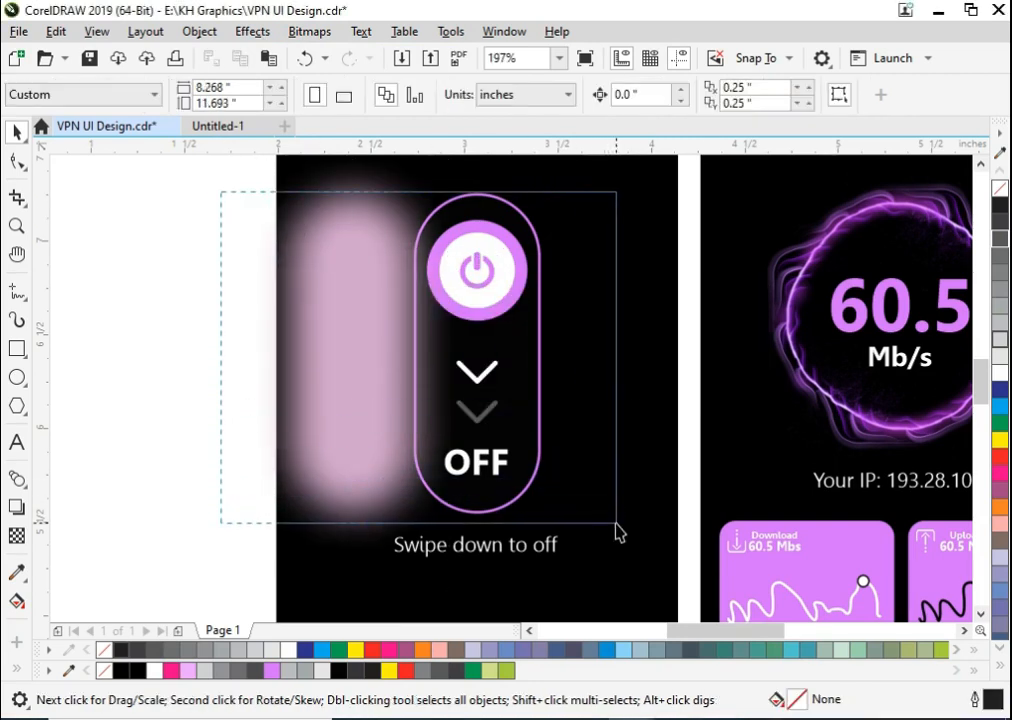
{"action": "left_click", "coordinate": [402, 445]}
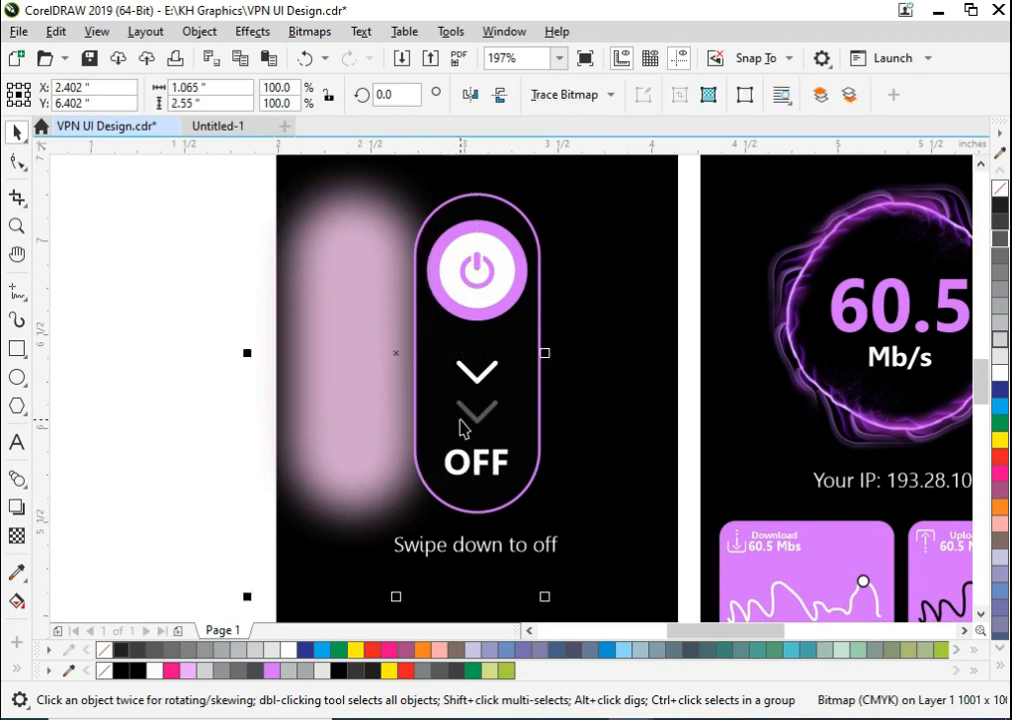
{"action": "left_click", "coordinate": [463, 425], "text": "shift"}
{"action": "key", "text": "c"}
{"action": "left_click", "coordinate": [253, 420]}
- Scale the glow behind the capsule to about 0.9 × 2.155 inches and shift it slightly downward
{"action": "left_click", "coordinate": [572, 464]}
{"action": "left_click_drag", "start_coordinate": [585, 596], "coordinate": [565, 603]}
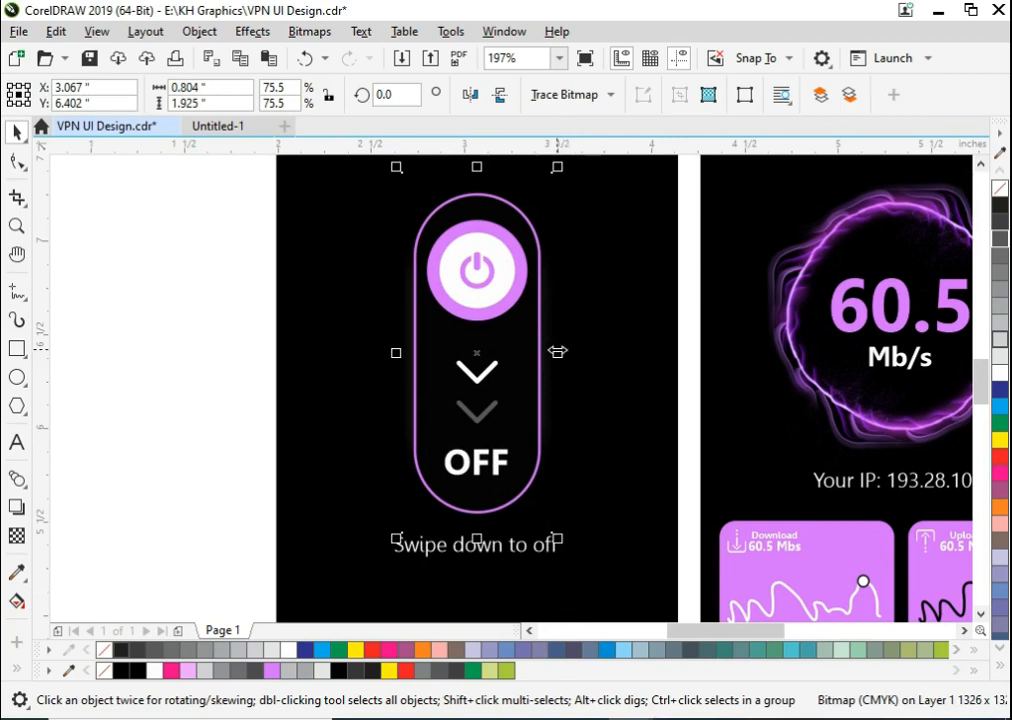
{"action": "left_click_drag", "start_coordinate": [562, 537], "coordinate": [566, 560]}
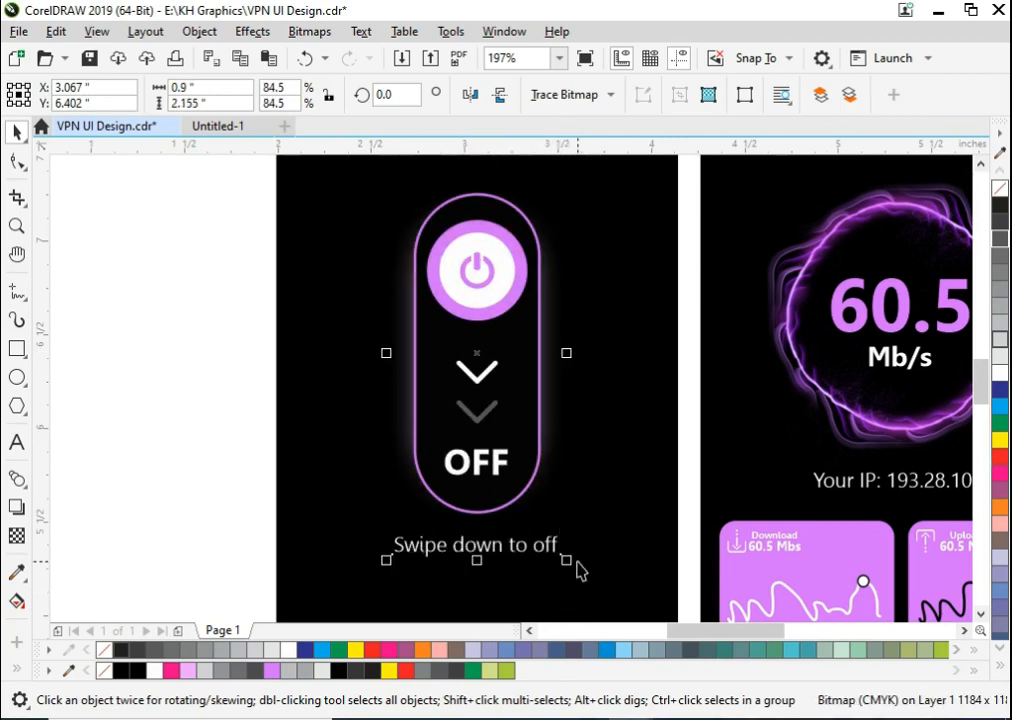
{"action": "left_click_drag", "start_coordinate": [553, 400], "coordinate": [554, 423]}
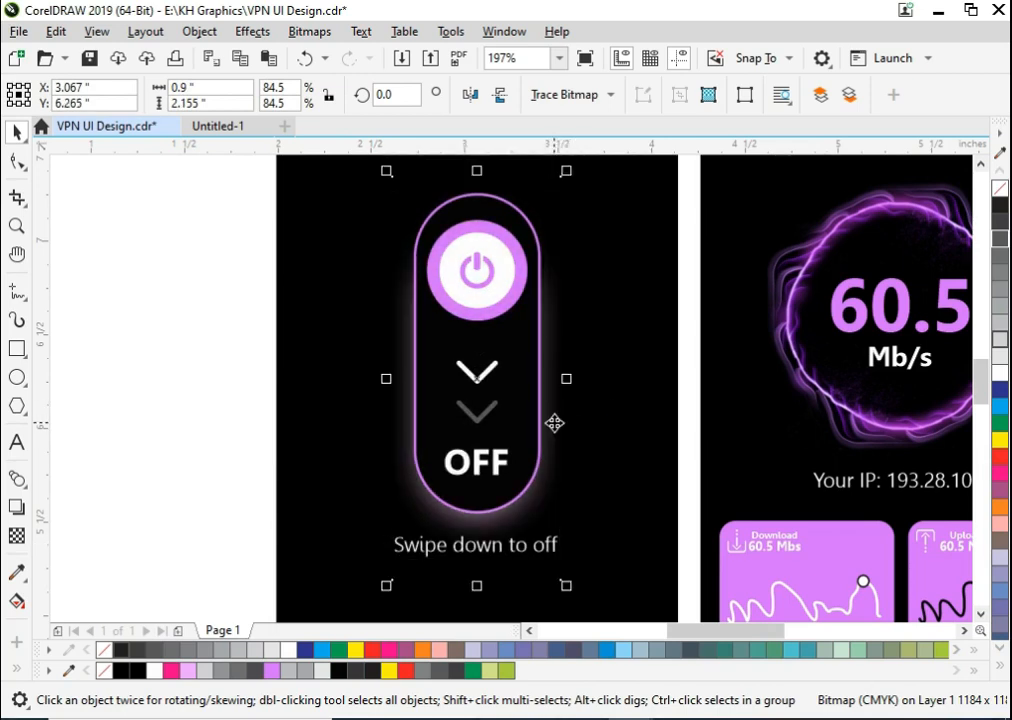
{"action": "left_click", "coordinate": [111, 413]}
{"action": "left_click", "coordinate": [405, 540]}
{"action": "left_click_drag", "start_coordinate": [180, 481], "coordinate": [637, 602]}
{"action": "left_click", "coordinate": [186, 427]}
{"action": "key", "text": "F4"}
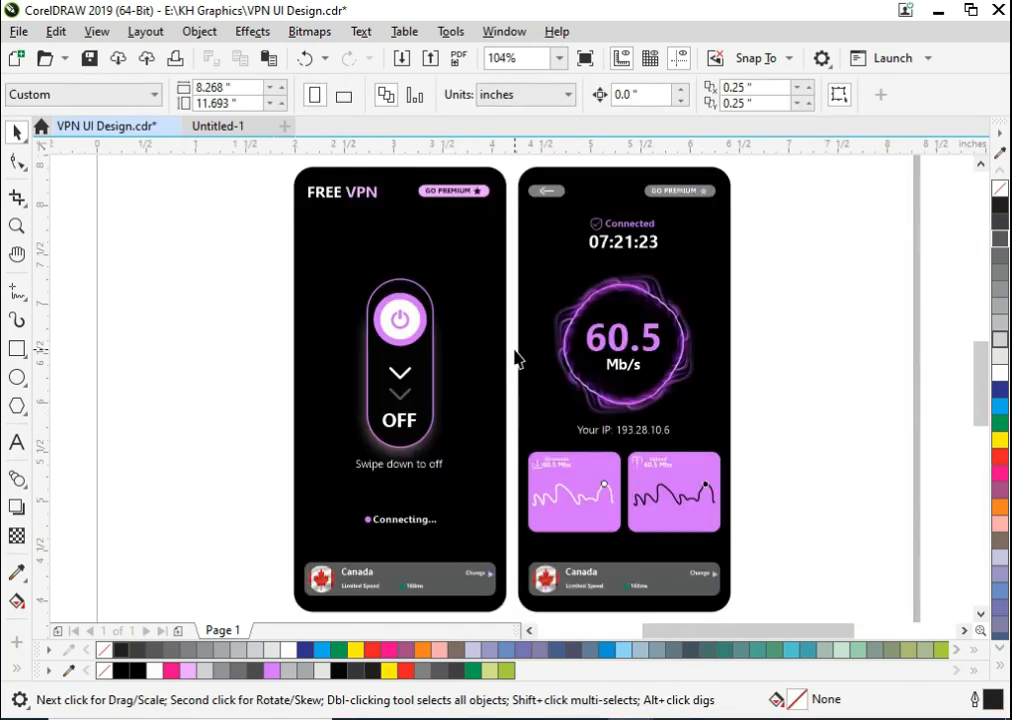